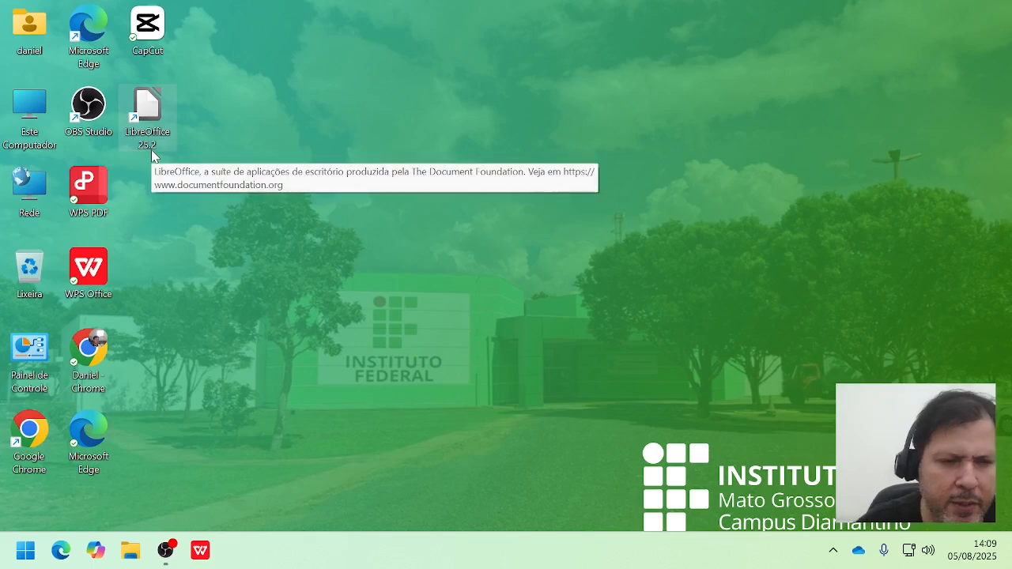
Step: Open WPS Office and create a blank spreadsheet
double_click(83, 295)
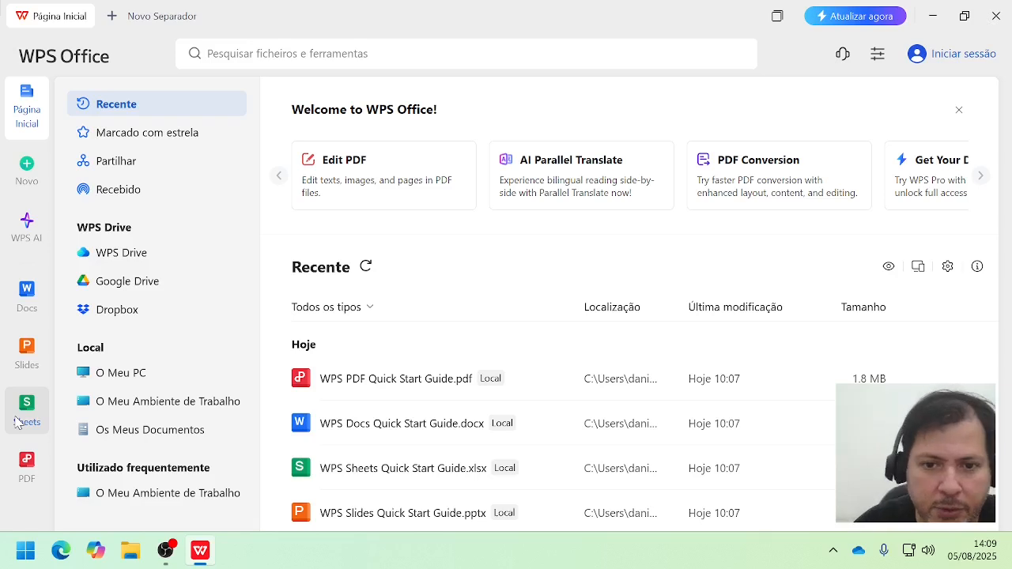
left_click(18, 423)
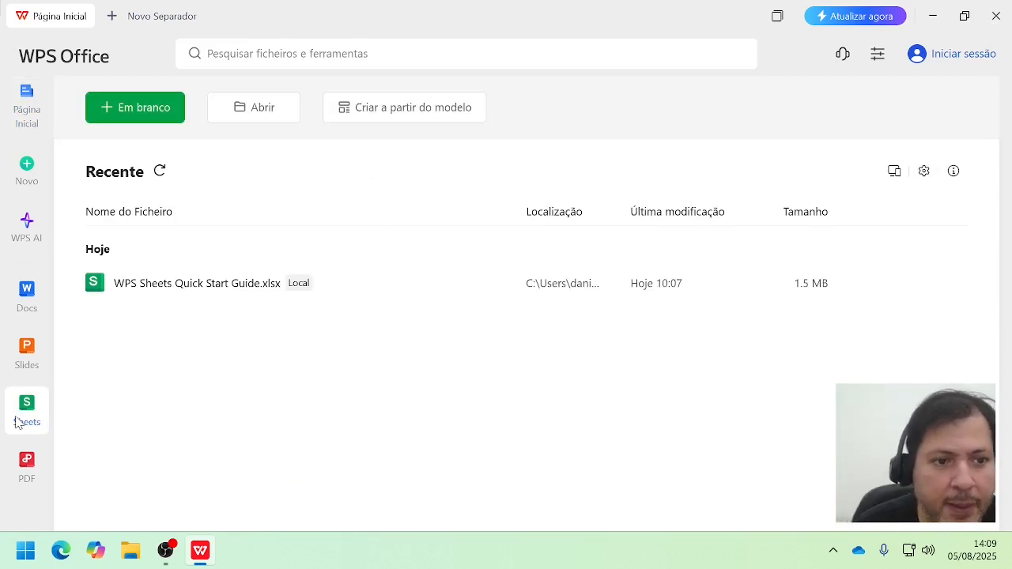
left_click(177, 105)
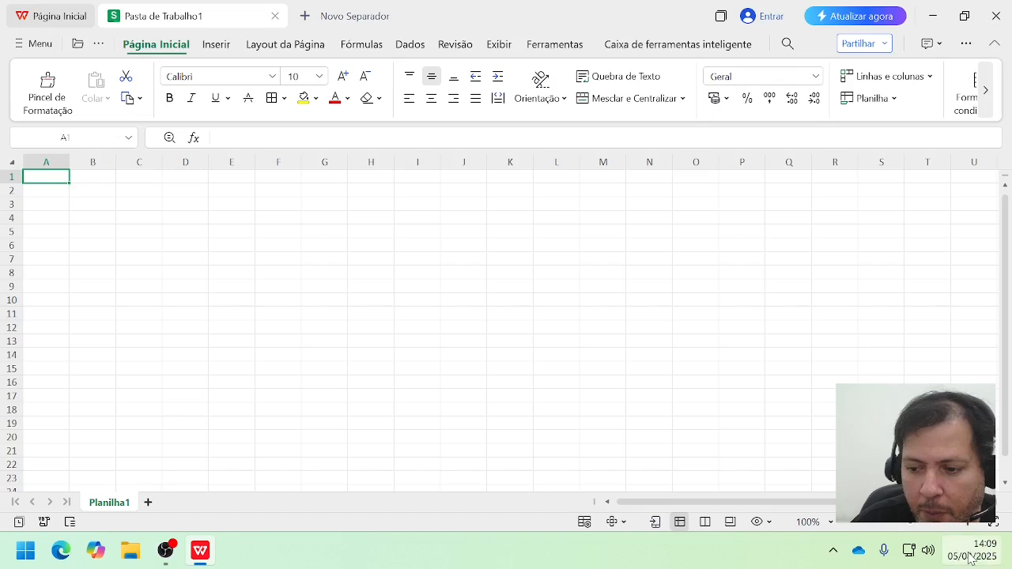
Step: Open LibreOffice from the desktop, create a new Calc spreadsheet, and dismiss the tip of the day
left_click(1009, 546)
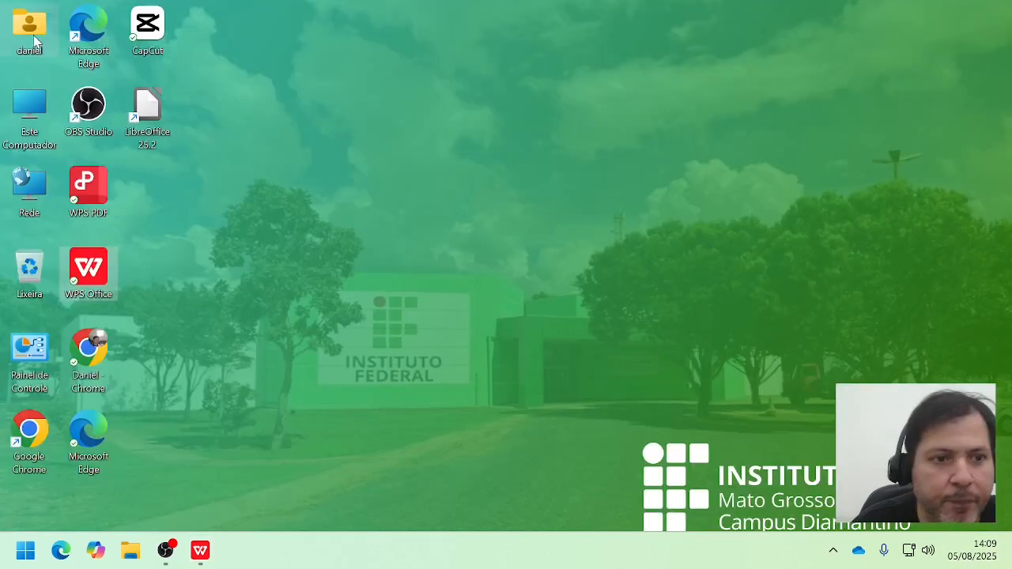
double_click(147, 126)
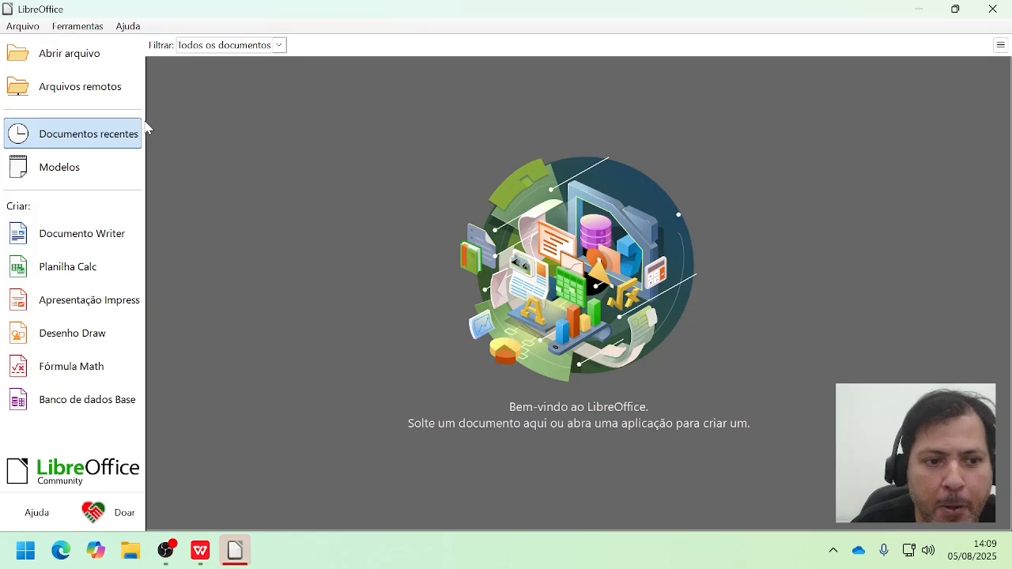
left_click(70, 268)
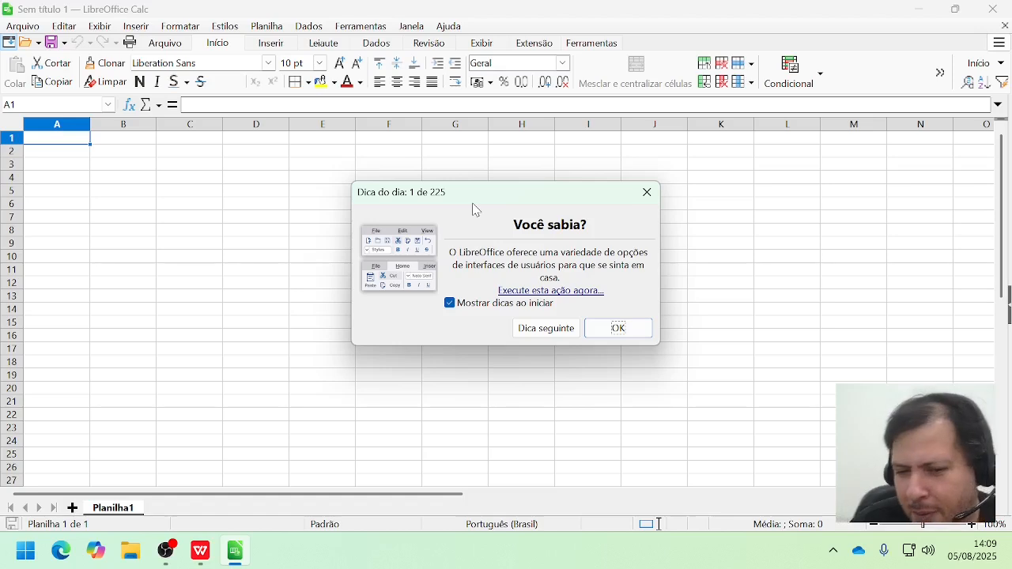
left_click(533, 329)
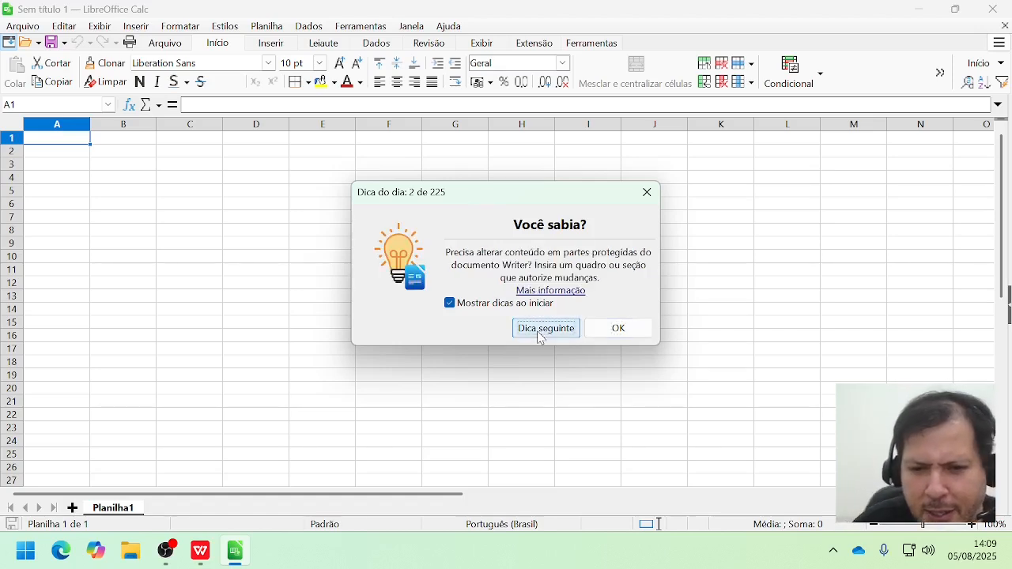
left_click(539, 336)
left_click(541, 337)
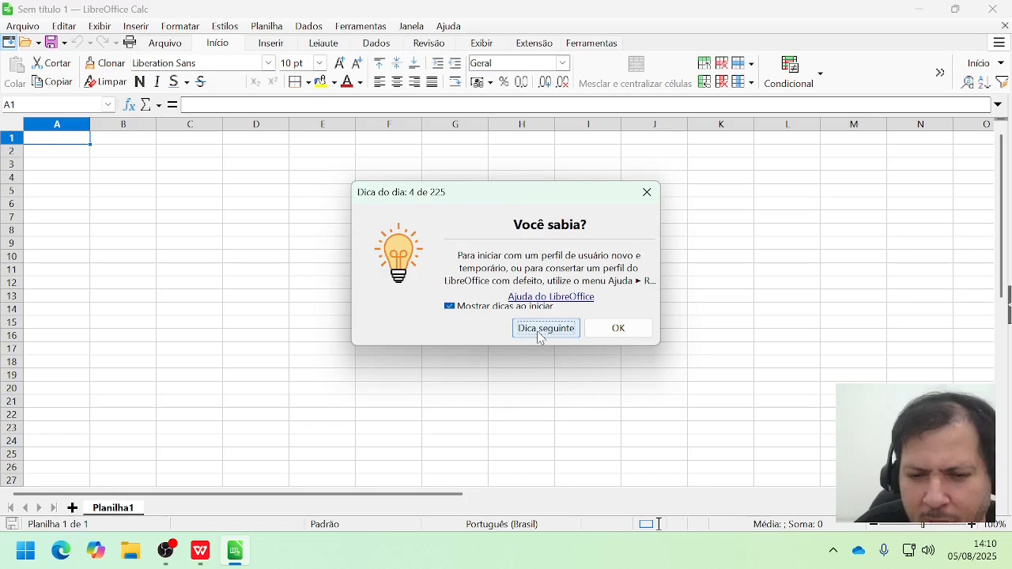
left_click(635, 330)
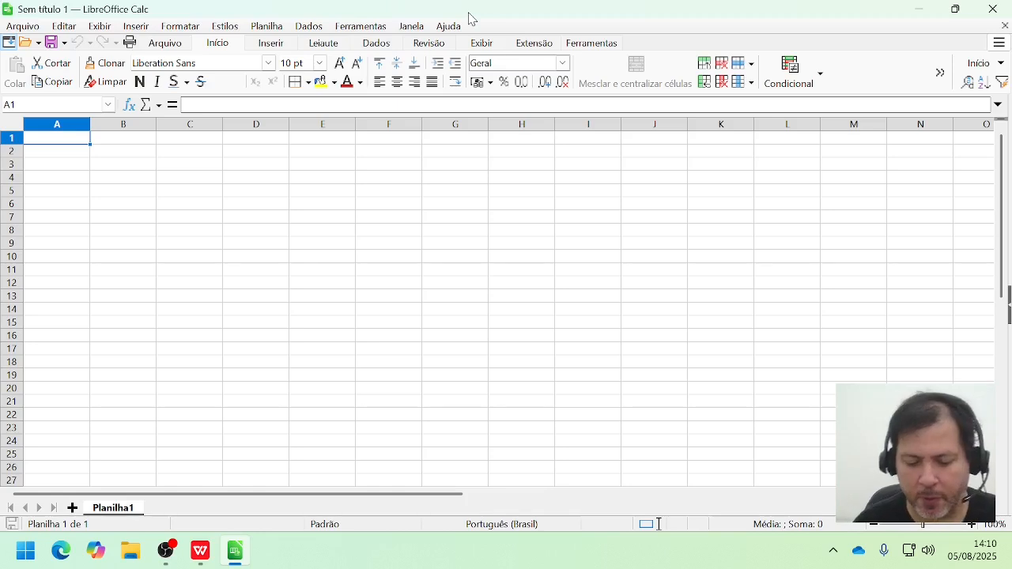
Step: Arrange the two spreadsheet windows side by side, with WPS in one half and LibreOffice Calc in the other
key("super+Right")
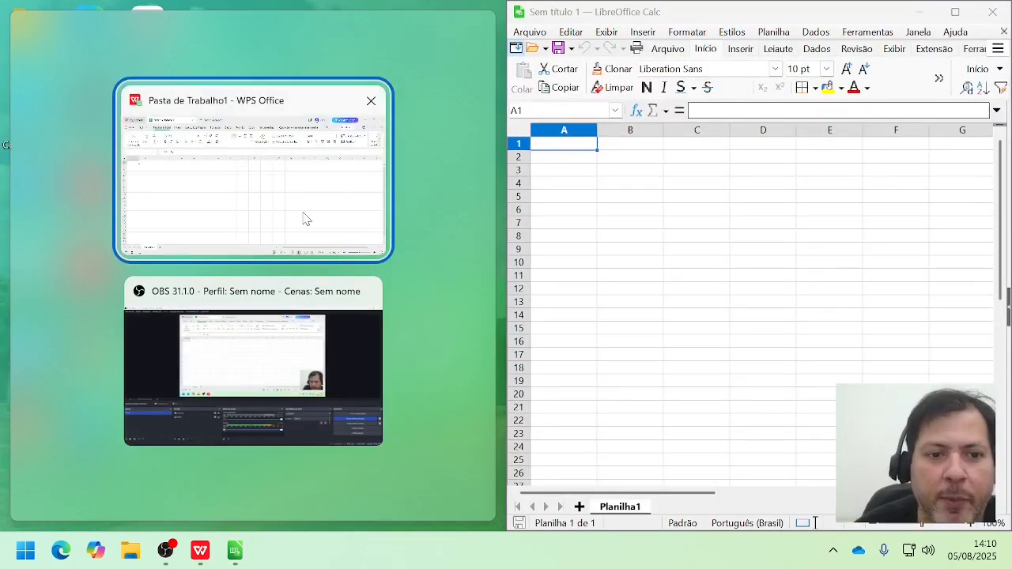
left_click(306, 219)
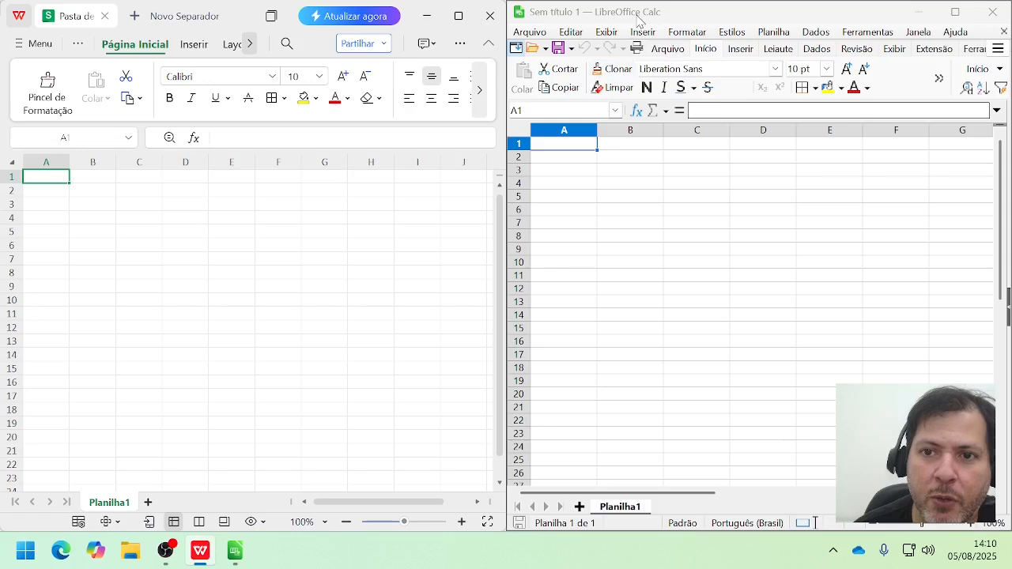
left_click(611, 41)
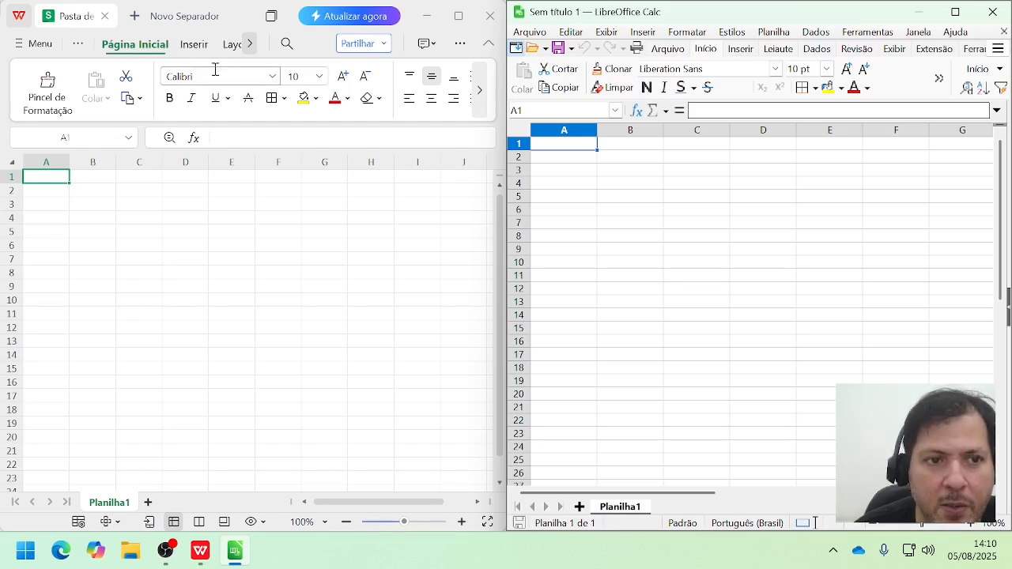
left_click(610, 33)
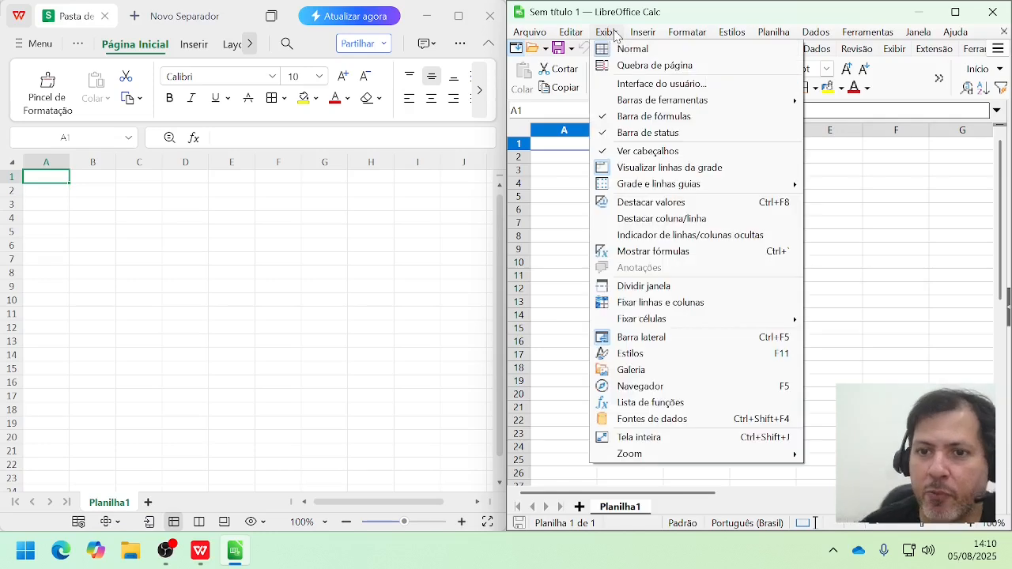
left_click(779, 11)
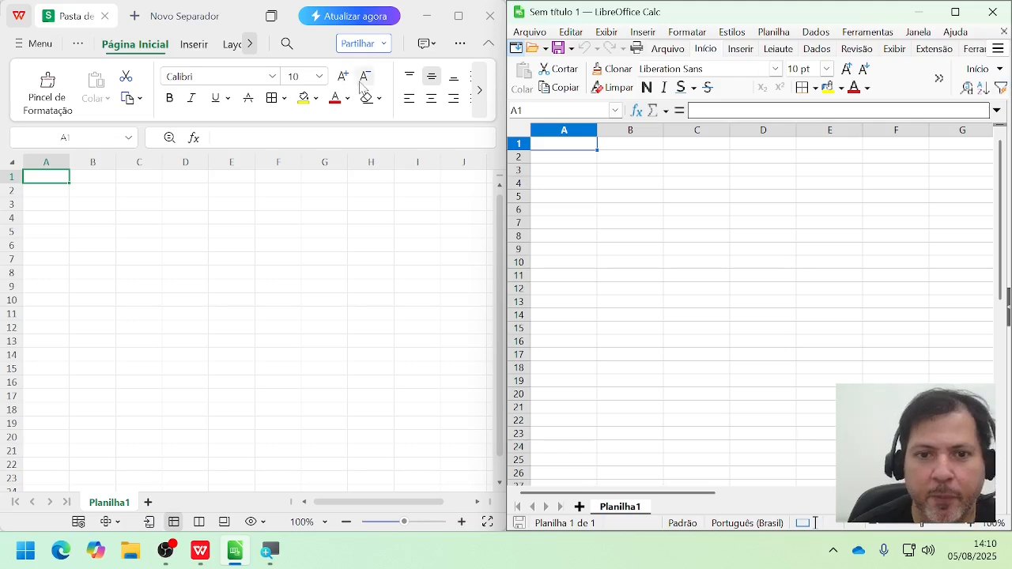
Step: Turn on the display of ribbon group names in the WPS spreadsheet
right_click(389, 111)
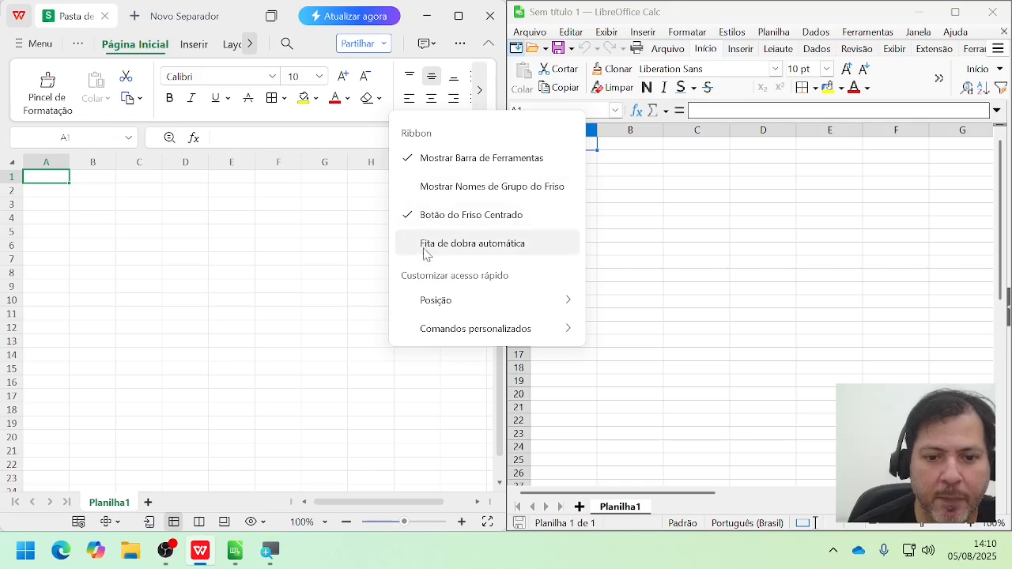
left_click(422, 191)
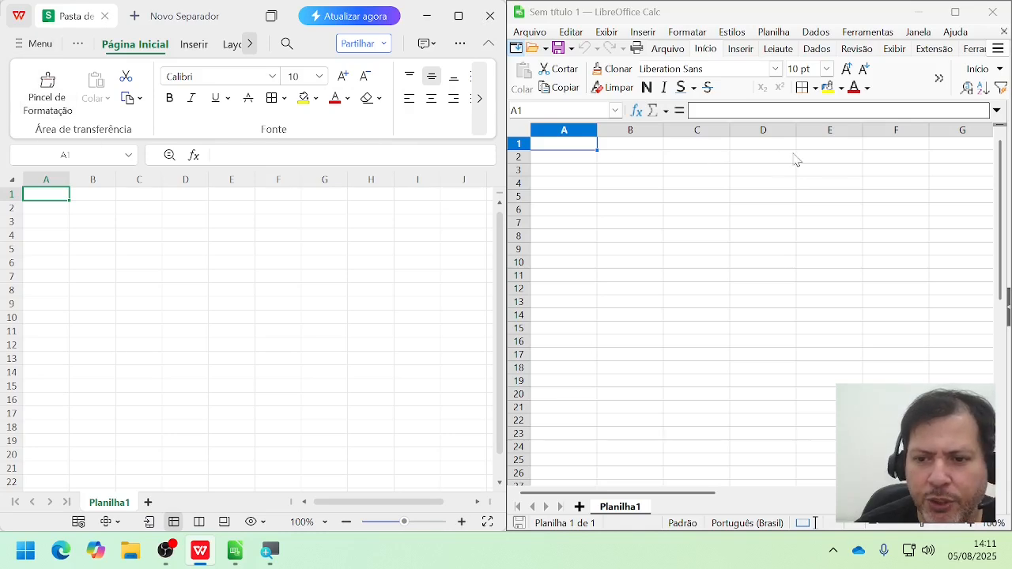
Step: Examine the command groups of the Página Inicial ribbon in WPS and compare the font name and size settings with LibreOffice Calc
left_click(480, 98)
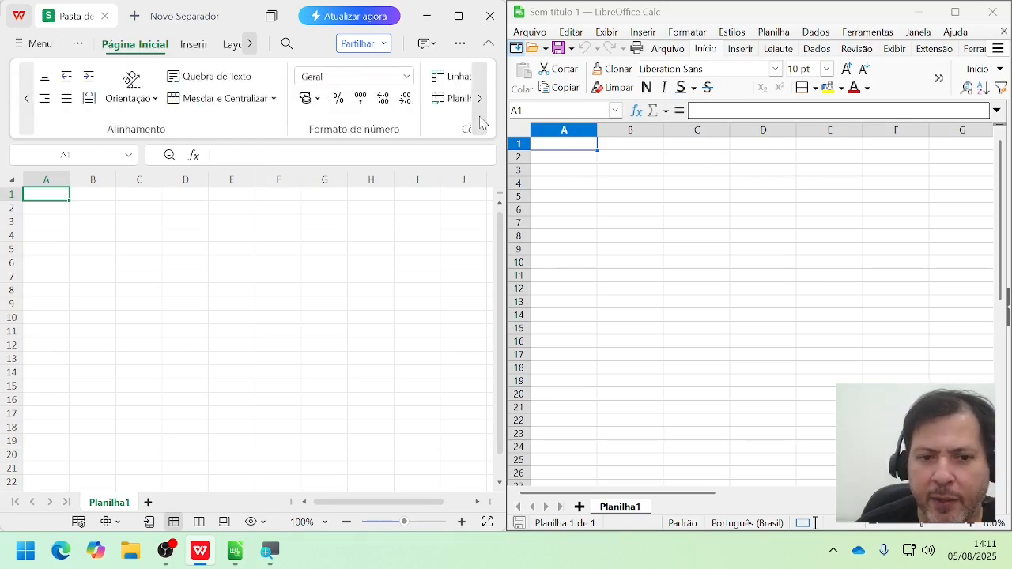
left_click(479, 98)
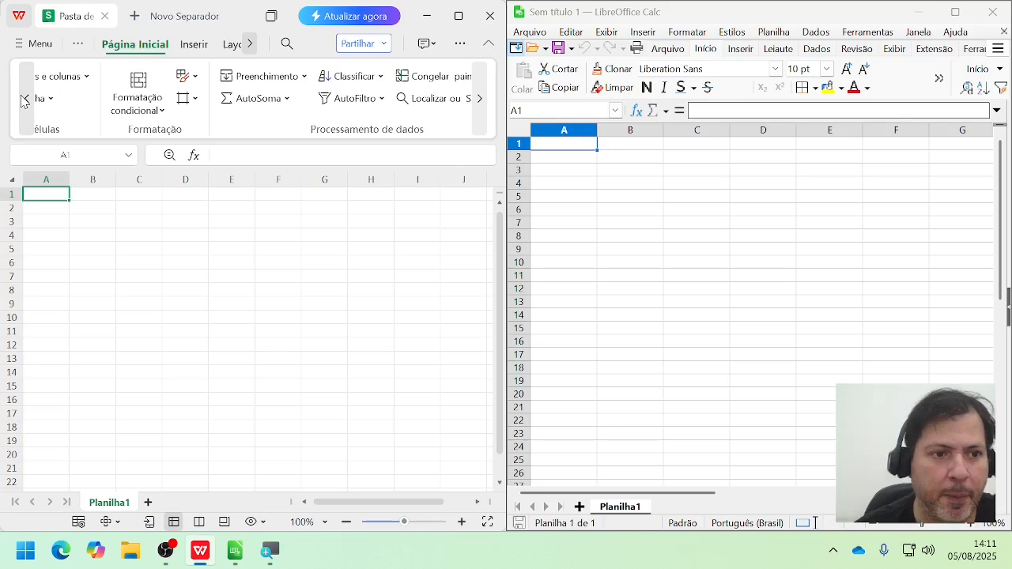
left_click(24, 99)
left_click(23, 99)
left_click(24, 99)
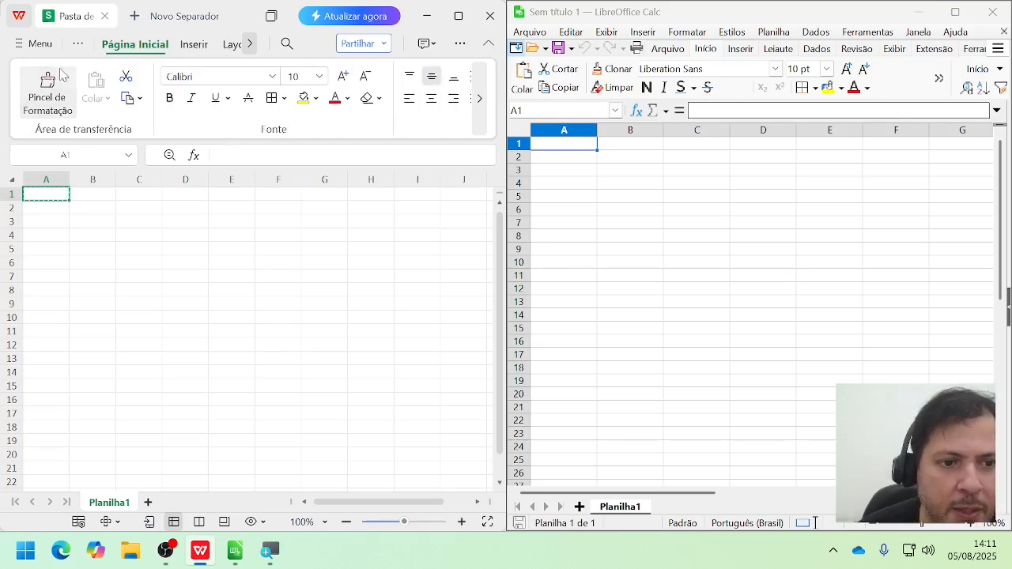
key("Escape")
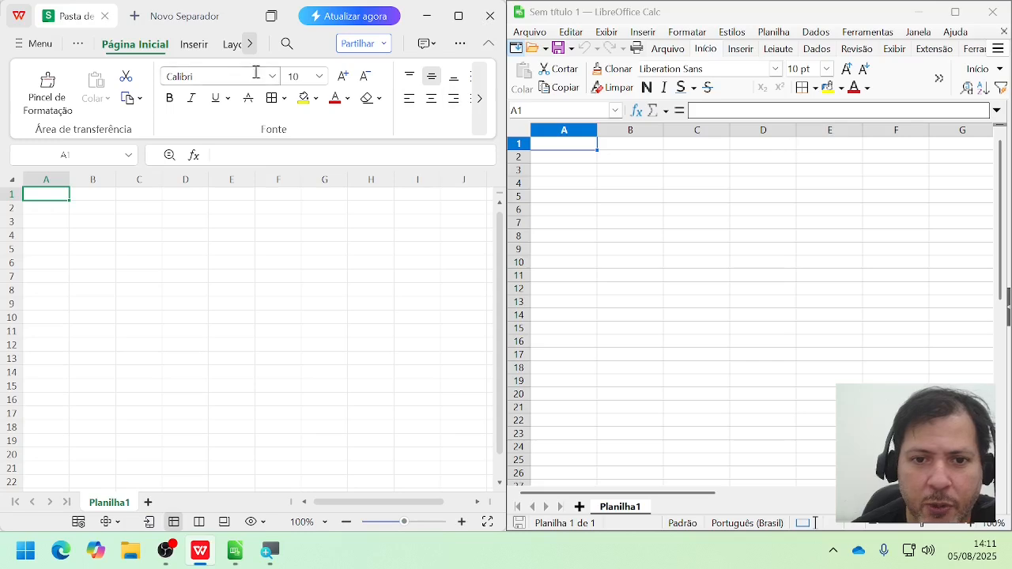
left_click(296, 76)
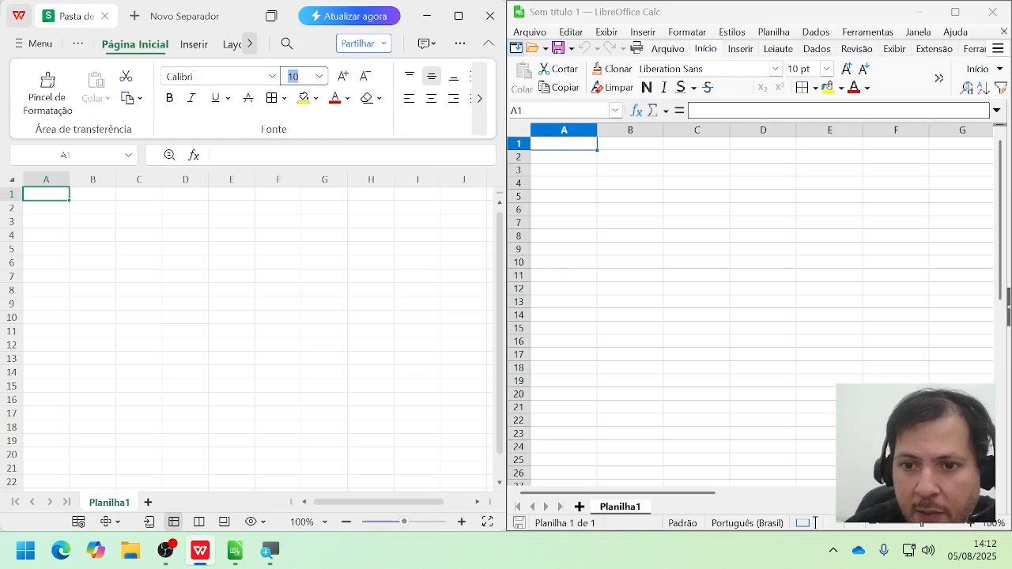
left_click(644, 69)
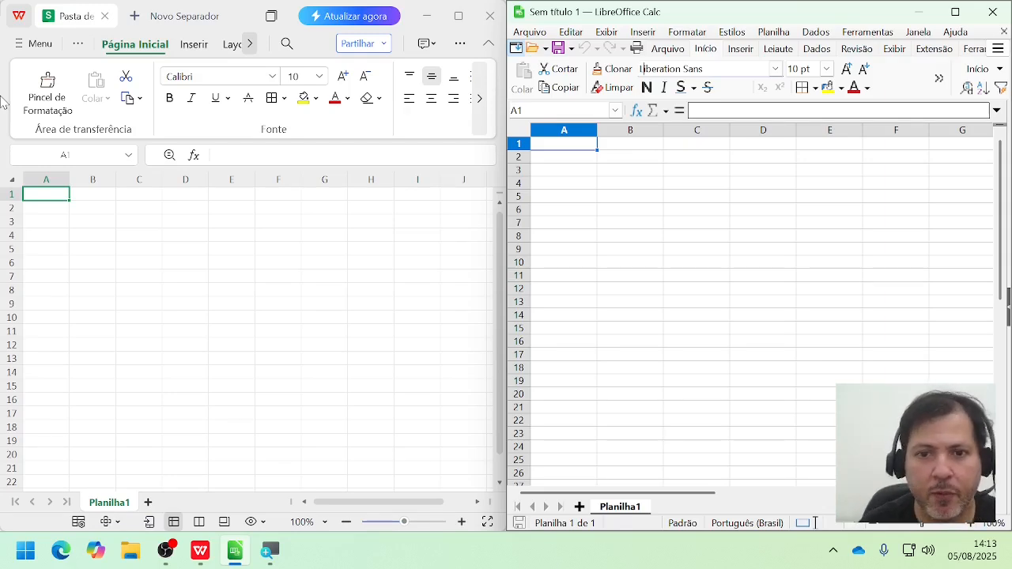
Step: Maximize the WPS spreadsheet window, open the Windows on-screen keyboard (Teclado Virtual), and move it clear of the first columns
left_click(458, 15)
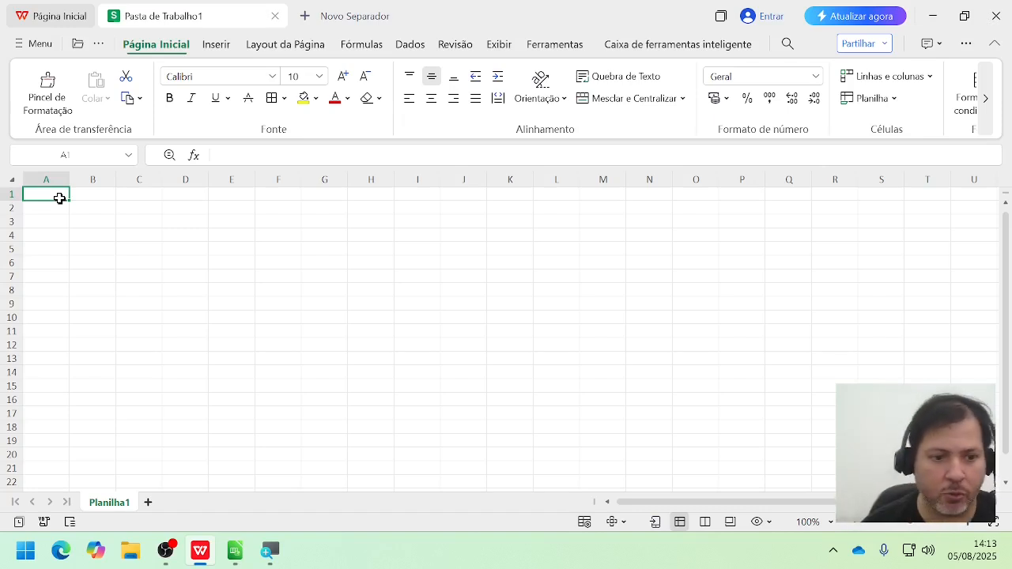
left_click(34, 562)
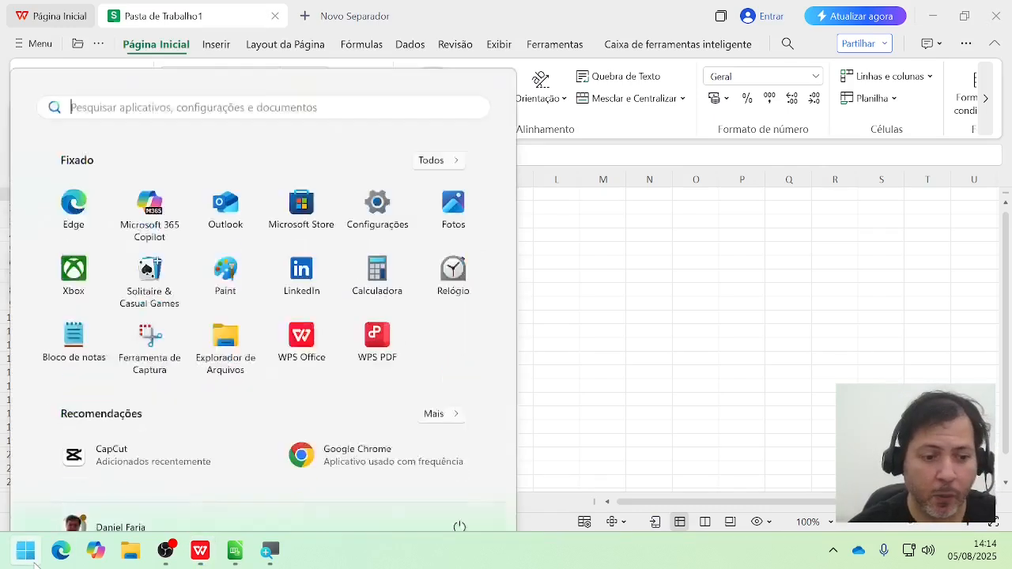
type("telc")
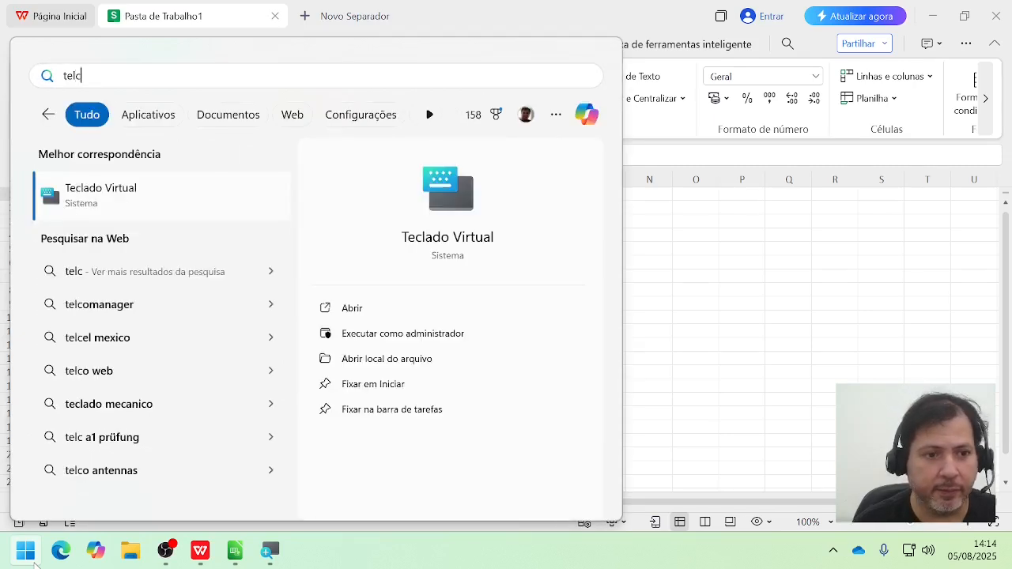
key("Return")
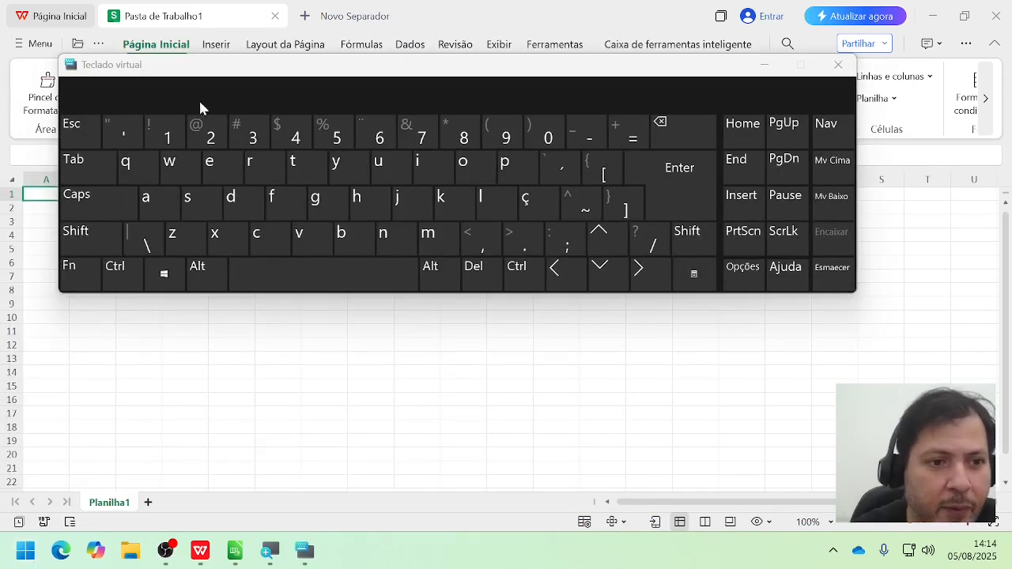
left_click_drag(211, 80, 389, 125)
Step: Use the on-screen keyboard to jump from cell A1 to the last row of column A and back to A1
left_click(312, 324)
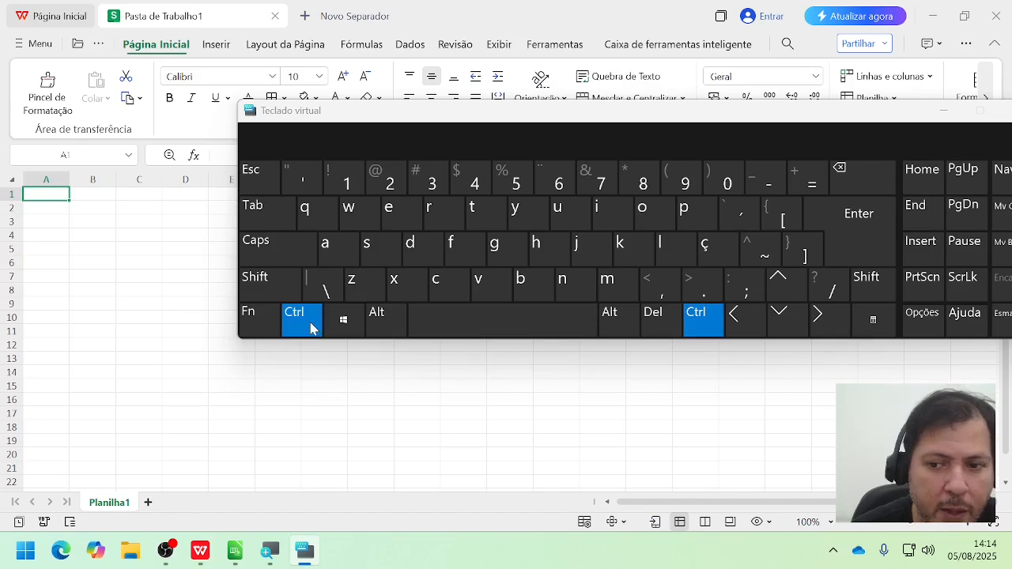
left_click(801, 334)
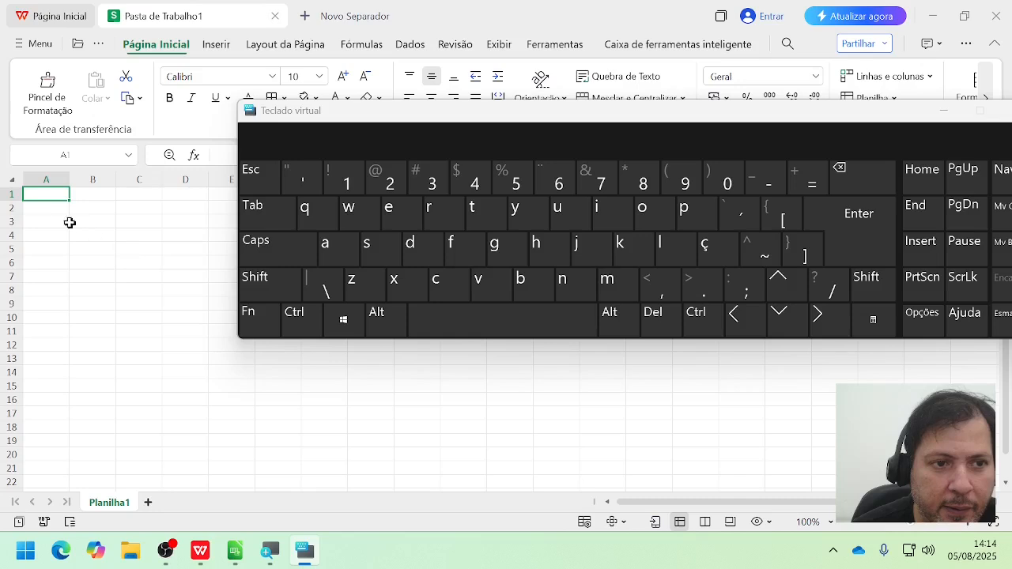
left_click(38, 192)
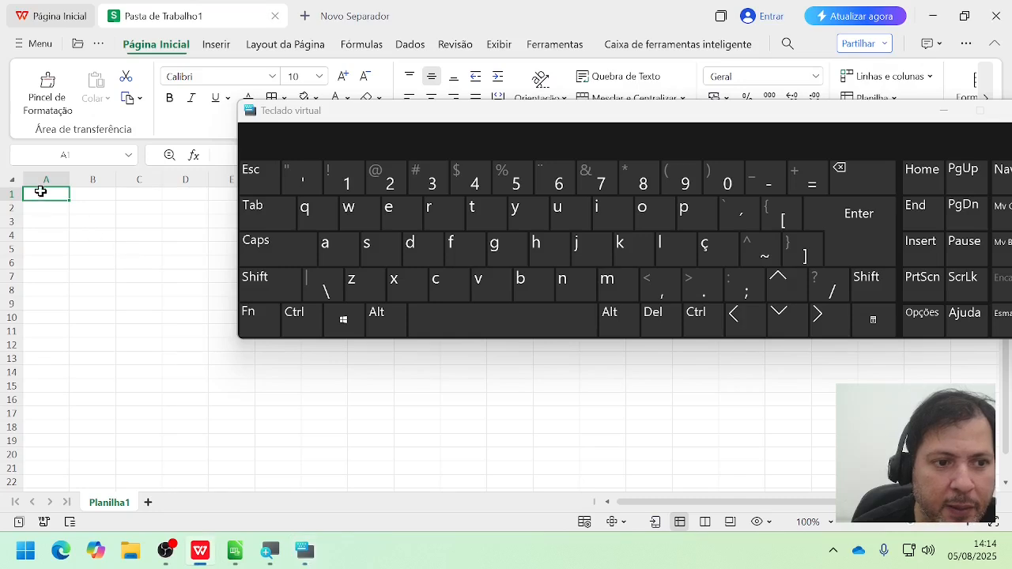
left_click(303, 319)
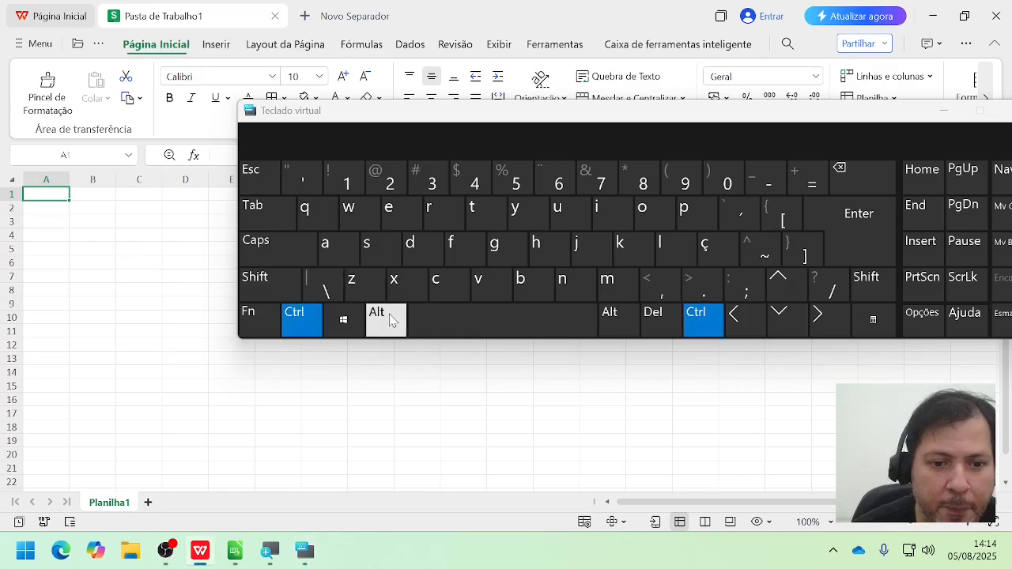
left_click(784, 319)
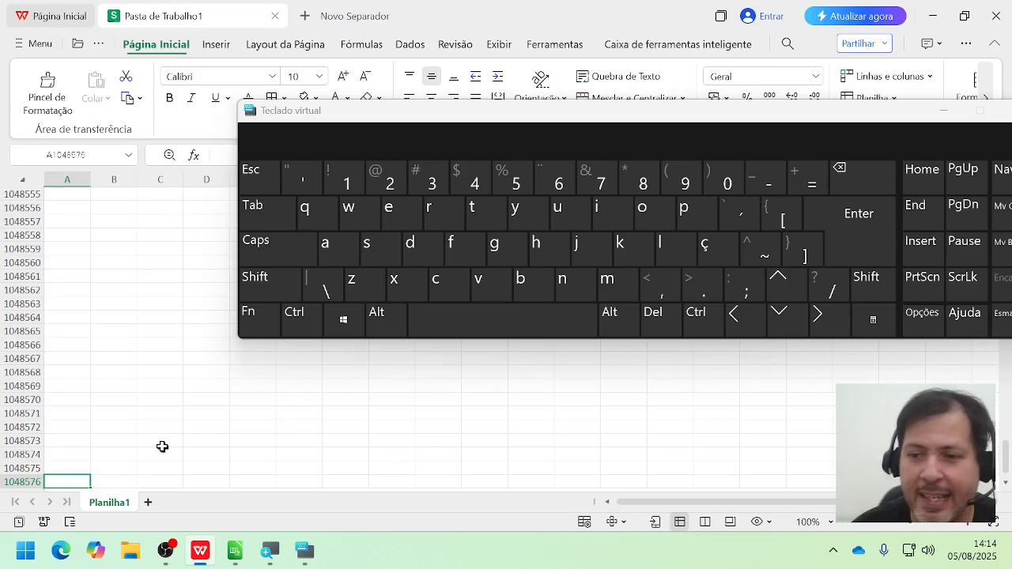
left_click(704, 324)
left_click(779, 293)
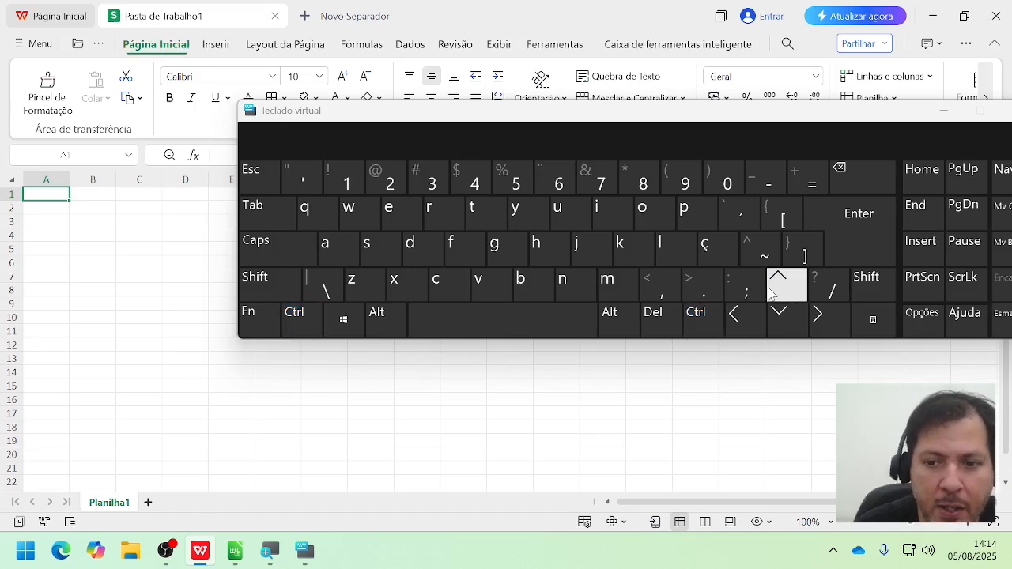
Step: Jump to the last column of row 1 with the on-screen keyboard, move the keyboard below the first rows, and return to A1
left_click(696, 317)
left_click(819, 318)
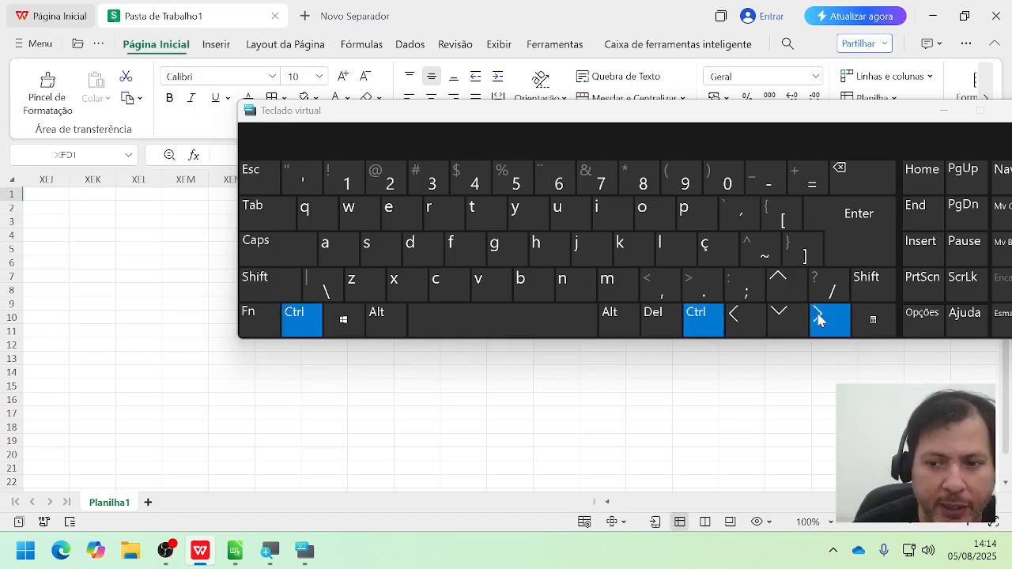
left_click_drag(669, 110, 500, 335)
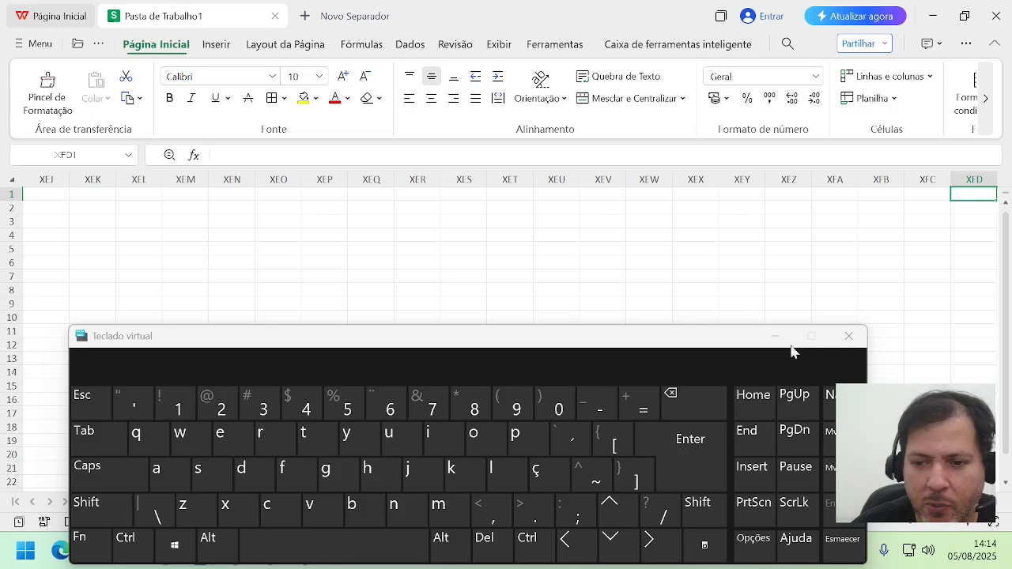
left_click(522, 549)
left_click(527, 546)
left_click(527, 545)
left_click(566, 546)
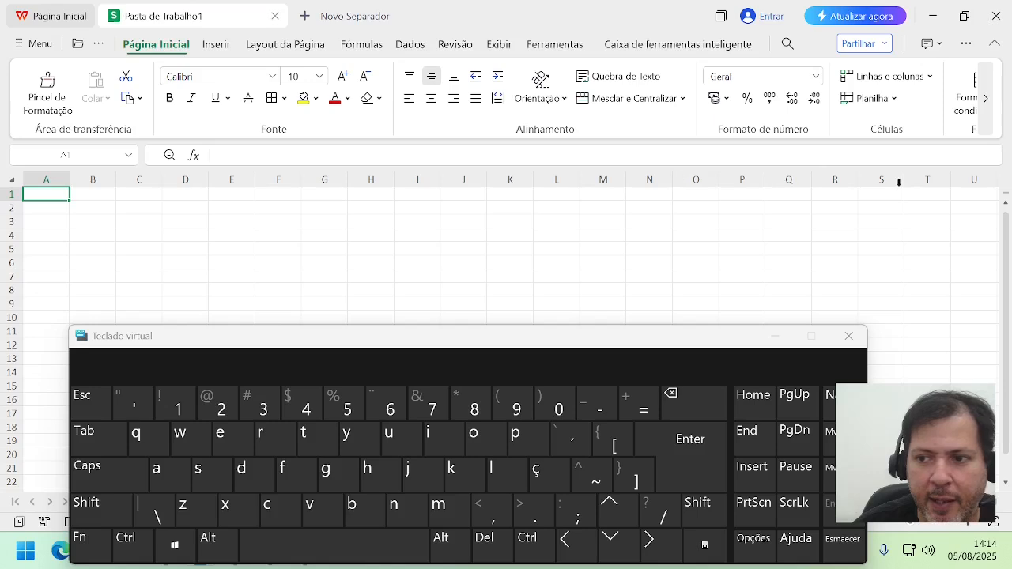
Step: Move cell by cell along row 1 from T1 past column Z to AG1 and back to AA1 to examine the two-letter columns
left_click(921, 197)
key("Right")
key("Right")
key("Right")
key("Right")
key("Right")
key("Right")
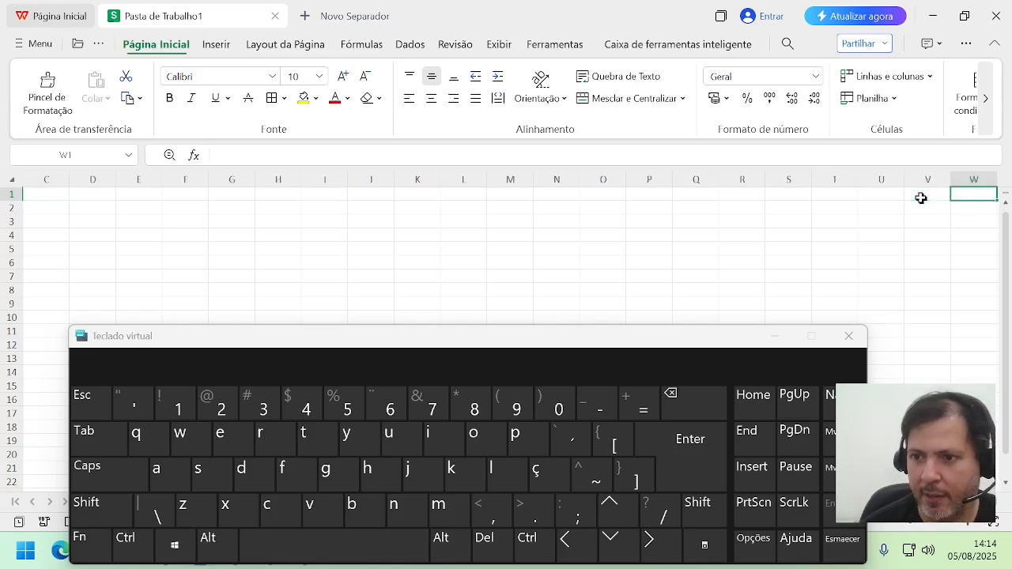
key("Right")
key("Right")
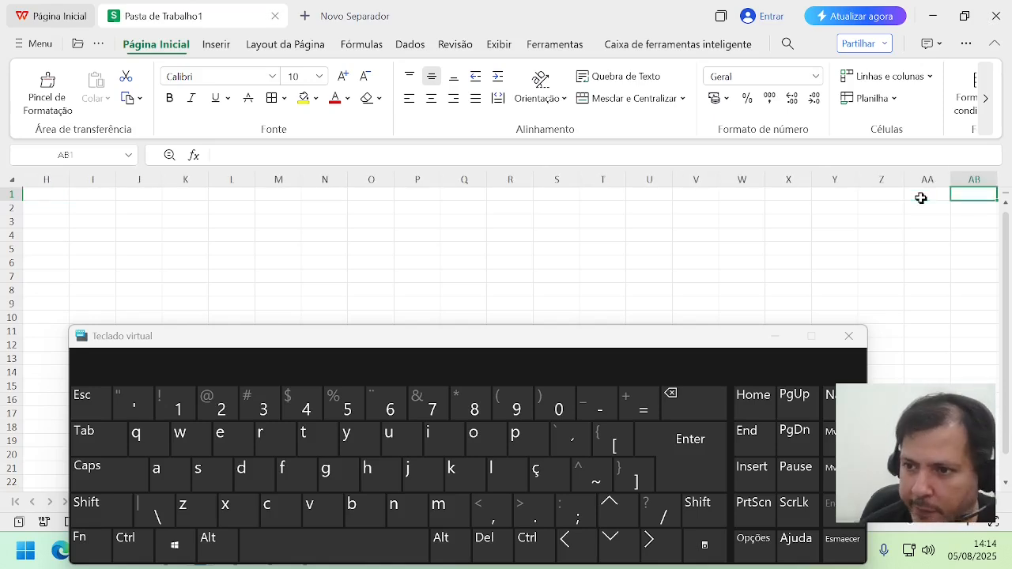
key("Right")
key("Right")
key("Right")
key("Right")
key("Right")
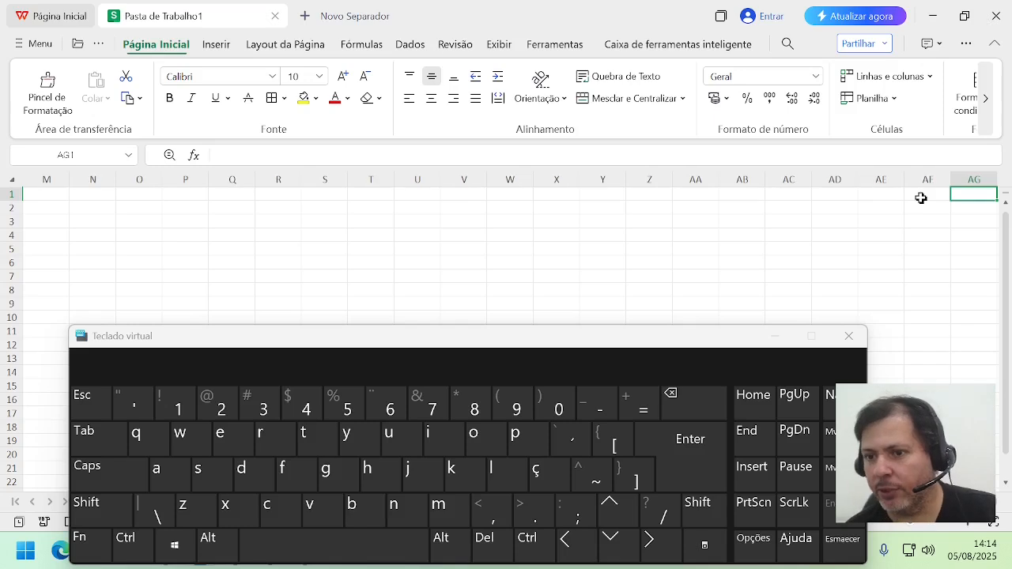
key("Left")
key("Left")
key("Left")
key("Left")
key("Left")
key("Left")
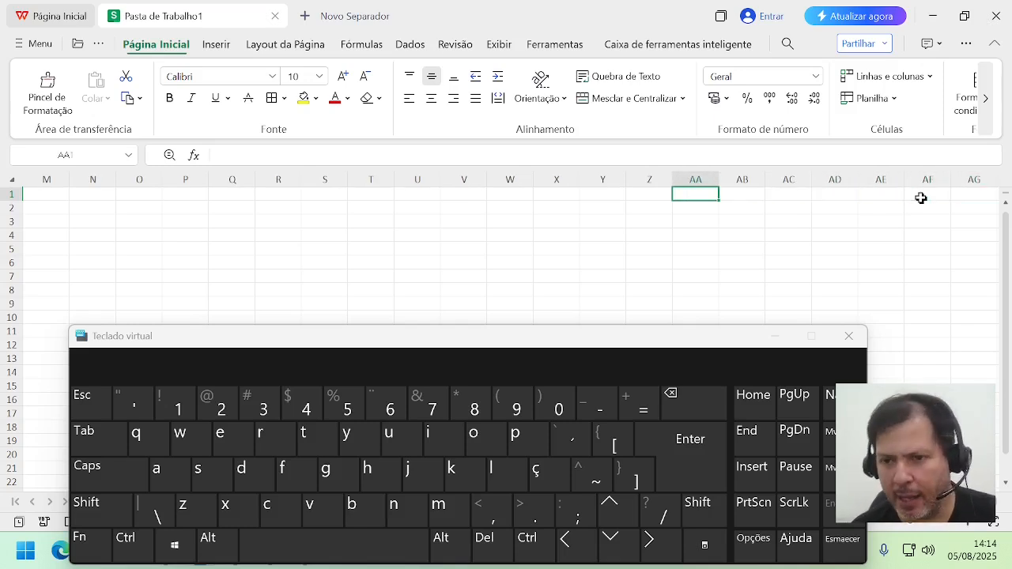
Step: Move along row 1 from AA1 through AZ1 to BD1 to examine how the column letters advance from the A to the B series
key("Right")
key("Right")
key("Right")
key("Right")
key("Right")
key("Right")
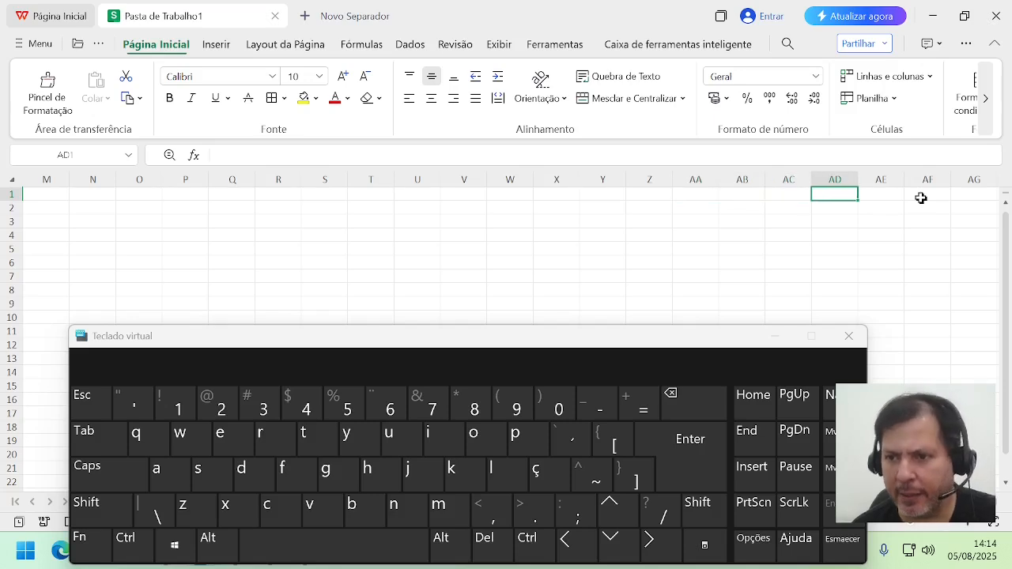
key("Right")
key("Right")
key("Right")
key("Right")
key("Right")
key("Right")
key("Right")
key("Right")
key("Right")
key("Right")
key("Right")
key("Right")
key("Right")
key("Right")
key("Right")
key("Right")
key("Right")
key("Right")
key("Right")
key("Right")
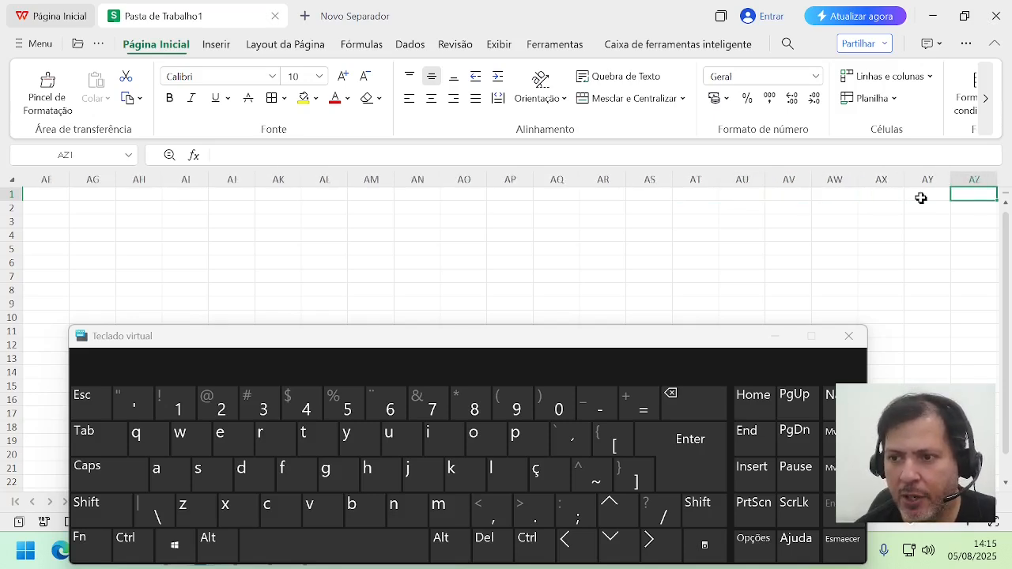
key("Right")
key("Right")
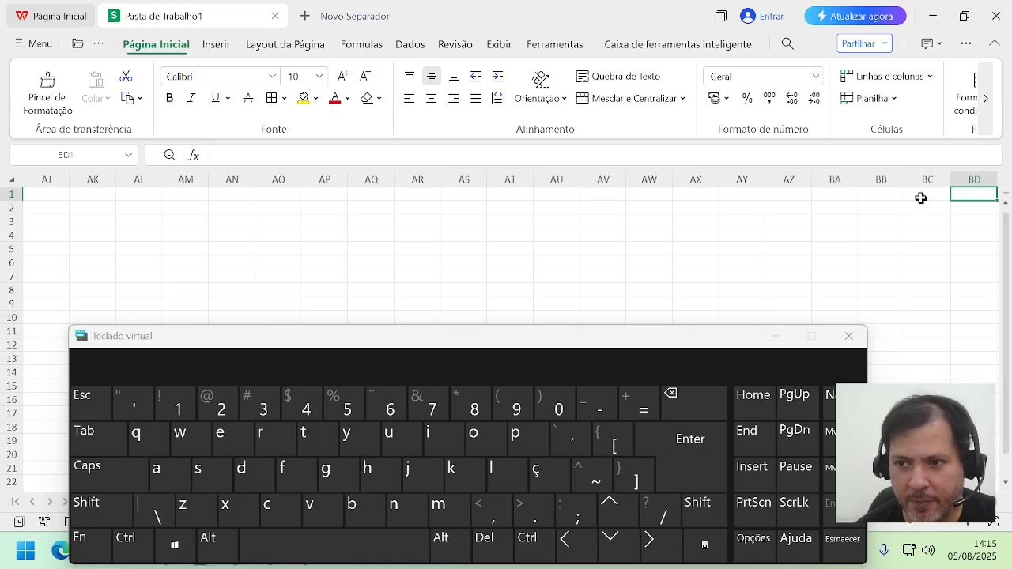
Step: Continue along row 1 from BD1 past column ZZ to AAO1 to examine the three-letter columns
key("Right")
key("Right")
key("Right")
key("Right")
key("Right")
key("Right")
key("Right")
key("Right")
key("Right")
key("Right")
key("Right")
key("Right")
key("Right")
key("Right")
key("Right")
key("Right")
key("Right")
key("Right")
key("Right")
key("Right")
key("Right")
key("Right")
key("Right")
key("Right")
key("Right")
key("Right")
key("Right")
key("Right")
key("Right")
key("Right")
key("Right")
key("Right")
key("Right")
key("Right")
key("Right")
key("Right")
key("Right")
key("Right")
key("Right")
key("Right")
key("Right")
key("Right")
key("Right")
key("Right")
key("Right")
key("Right")
key("Right")
key("Right")
key("Right")
key("Right")
key("Right")
key("Right")
key("Right")
key("Right")
key("Right")
key("Right")
key("Right")
key("Right")
key("Right")
key("Right")
key("Right")
key("Right")
key("Right")
key("Right")
key("Right")
key("Right")
key("Right")
key("Right")
key("Right")
key("Right")
key("Right")
key("Right")
key("Right")
key("Right")
key("Right")
key("Right")
key("Right")
key("Right")
key("Right")
key("Right")
key("Right")
key("Right")
key("Right")
key("Right")
key("Right")
key("Right")
key("Right")
key("Right")
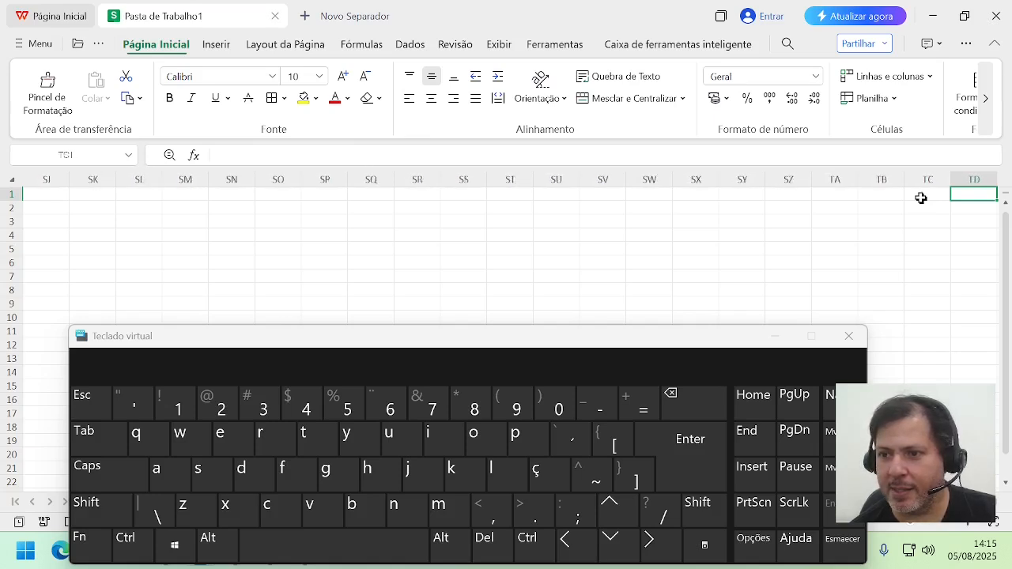
key("Right")
key("Right")
key("Right")
key("Right")
key("Right")
key("Right")
key("Right")
key("Right")
key("Right")
key("Right")
key("Right")
key("Right")
key("Right")
key("Right")
key("Right")
key("Right")
key("Right")
key("Right")
key("Right")
key("Right")
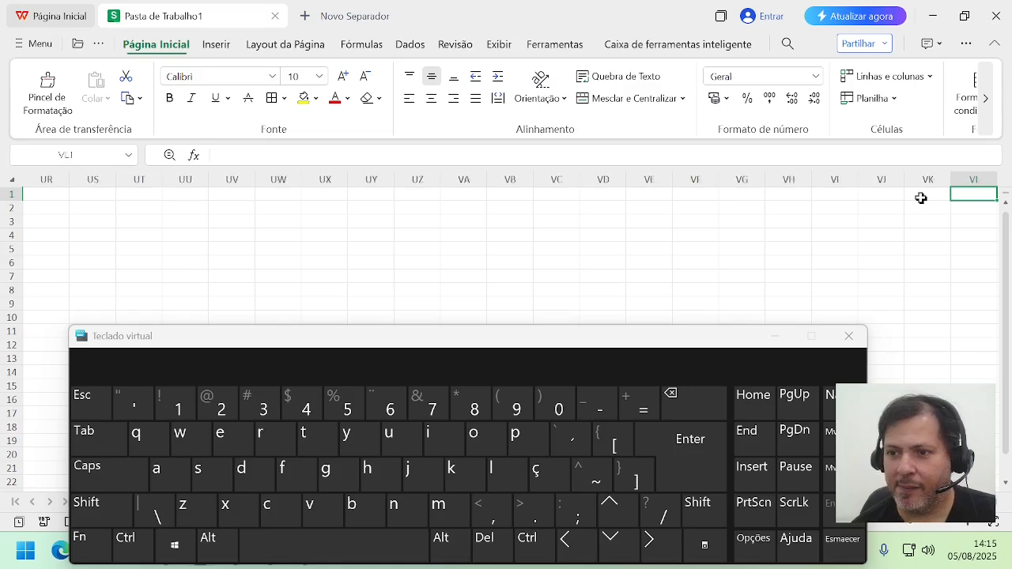
key("Right")
key("Right")
key("Right")
key("Right")
key("Right")
key("Right")
key("Right")
key("Right")
key("Right")
key("Right")
key("Right")
key("Right")
key("Right")
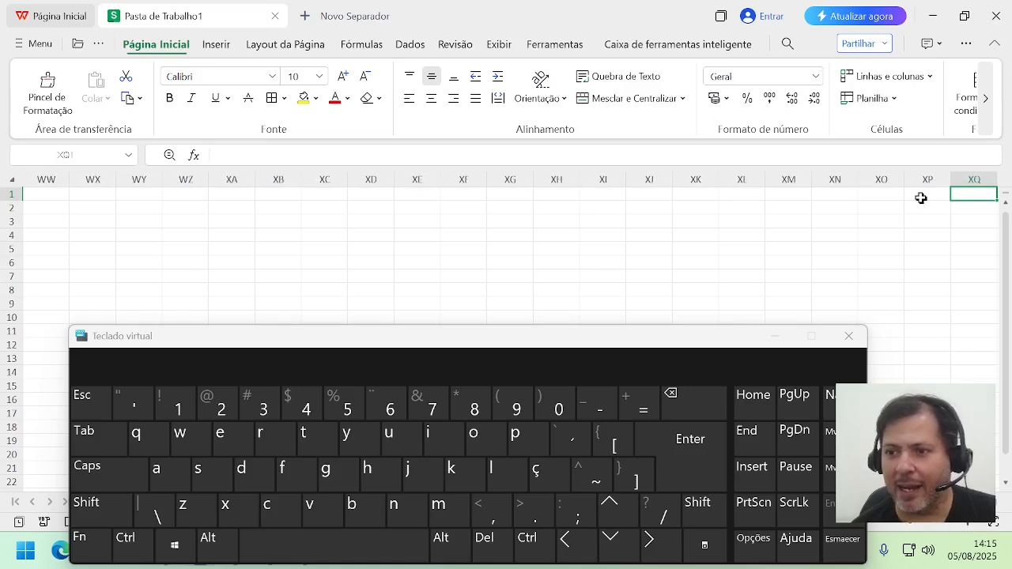
key("Right")
key("Right")
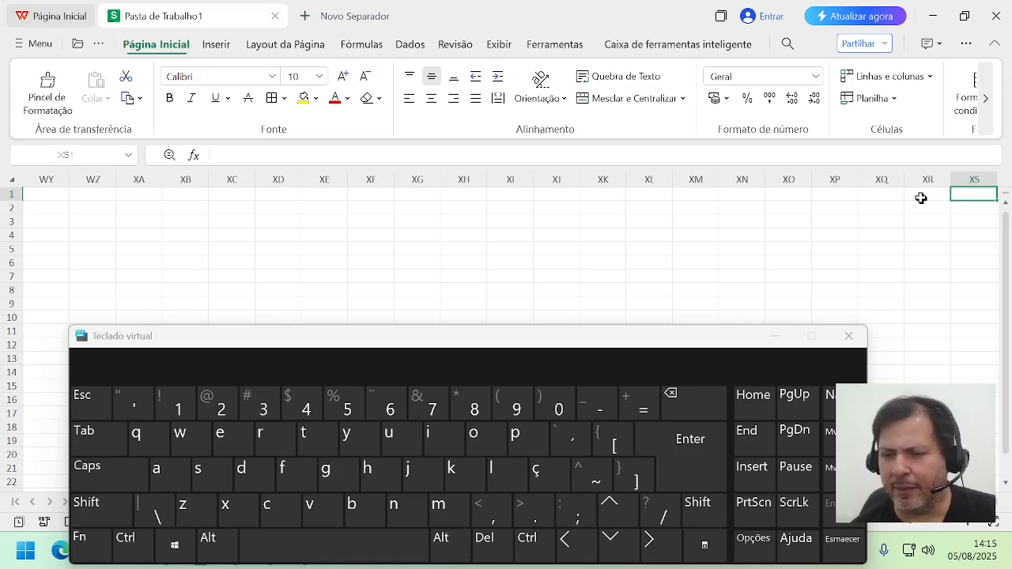
key("Right")
key("Right")
key("Right")
key("Right")
key("Right")
key("Right")
key("Right")
key("Right")
key("Right")
key("Right")
key("Right")
key("Right")
key("Right")
key("Right")
key("Right")
key("Right")
key("Right")
key("Right")
key("Right")
key("Right")
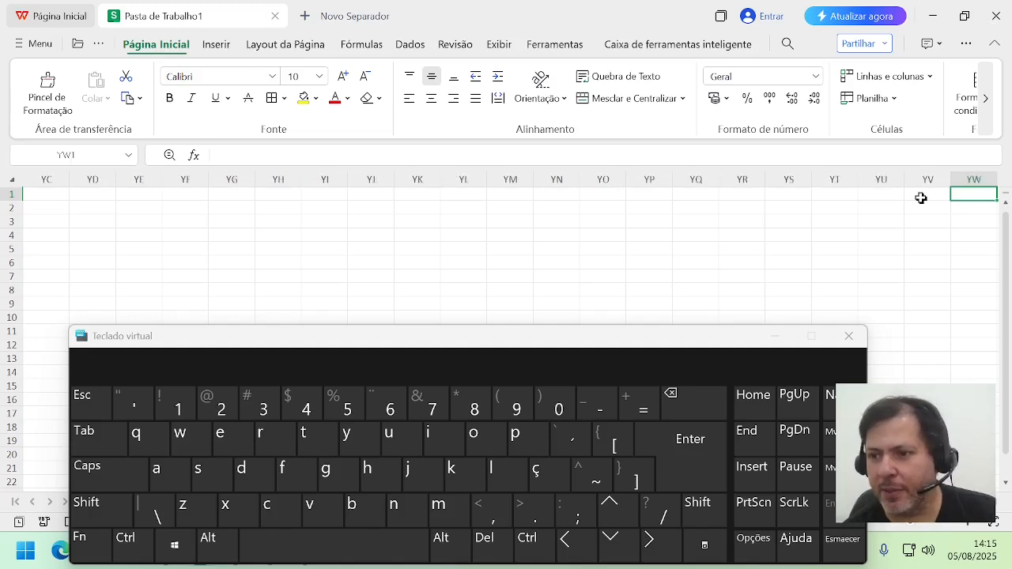
key("Right")
key("Right")
key("Right")
key("Right")
key("Right")
key("Right")
key("Right")
key("Right")
key("Right")
key("Right")
key("Right")
key("Right")
key("Right")
key("Right")
key("Right")
key("Right")
key("Right")
key("Right")
key("Right")
key("Right")
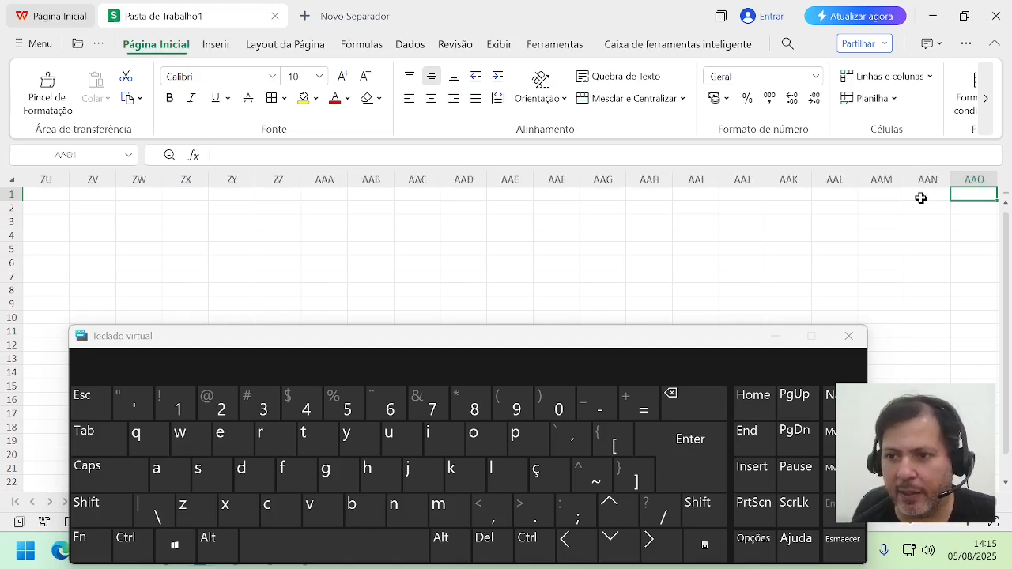
Step: Go back along row 1 to ZQ1 and forward to AAC1 to examine the transition from column ZZ to AAA
key("Left")
key("Left")
key("Left")
key("Left")
key("Left")
key("Left")
key("Left")
key("Left")
key("Left")
key("Left")
key("Left")
key("Left")
key("Left")
key("Left")
key("Left")
key("Left")
key("Left")
key("Left")
key("Left")
key("Left")
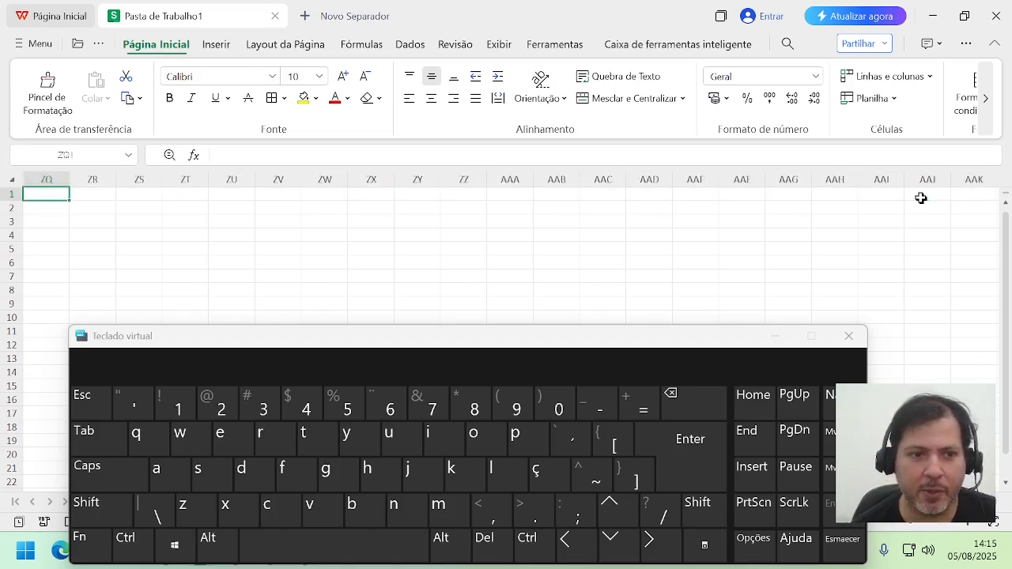
key("Right")
key("Right")
key("Right")
key("Right")
key("Right")
key("Right")
key("Right")
key("Right")
key("Right")
key("Right")
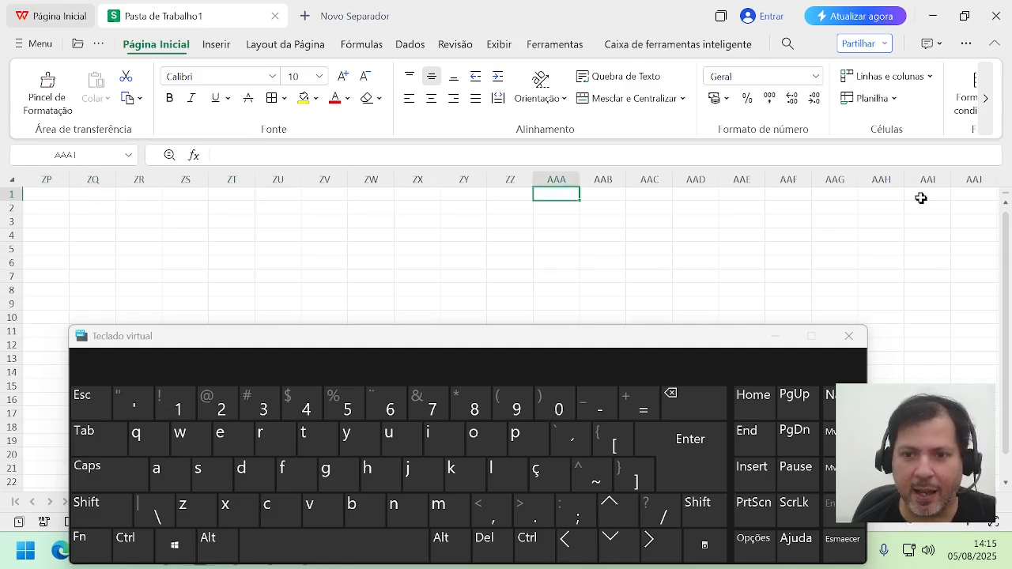
key("Right")
key("Right")
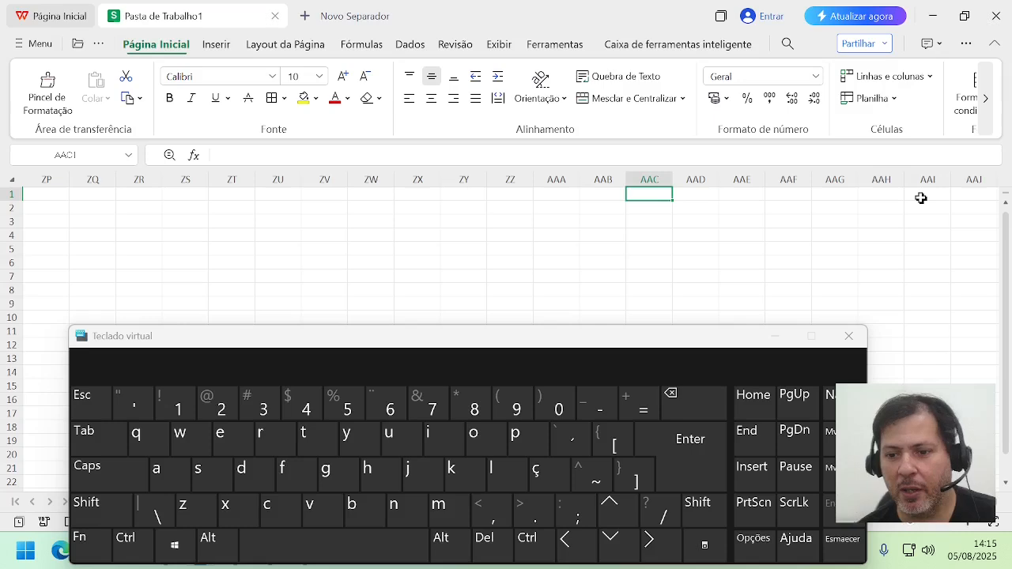
Step: Jump to the last column of row 1, enlarge the sheet zoom to 175%, and bring cell XFD1 back into view
key("ctrl")
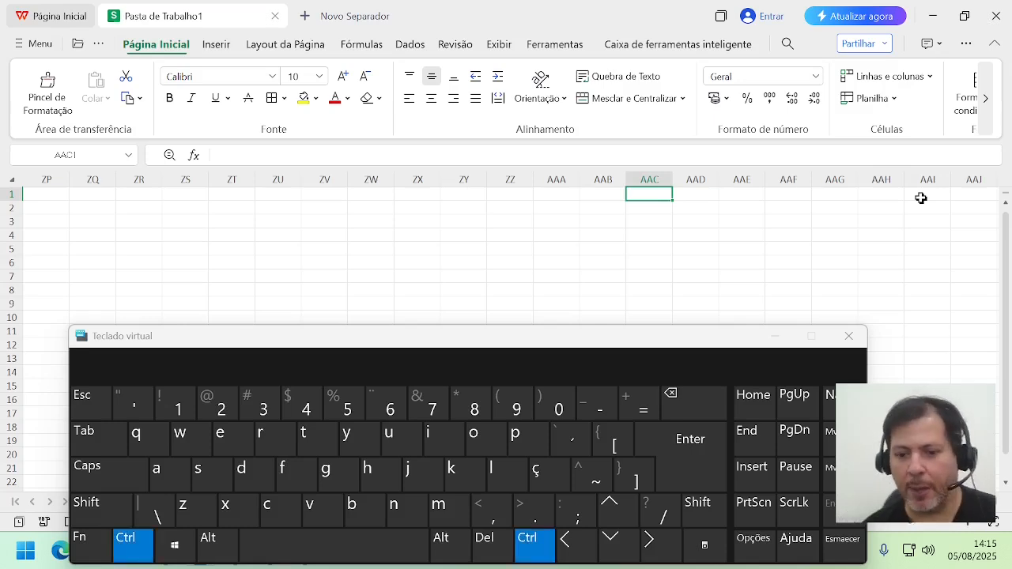
key("ctrl+Right")
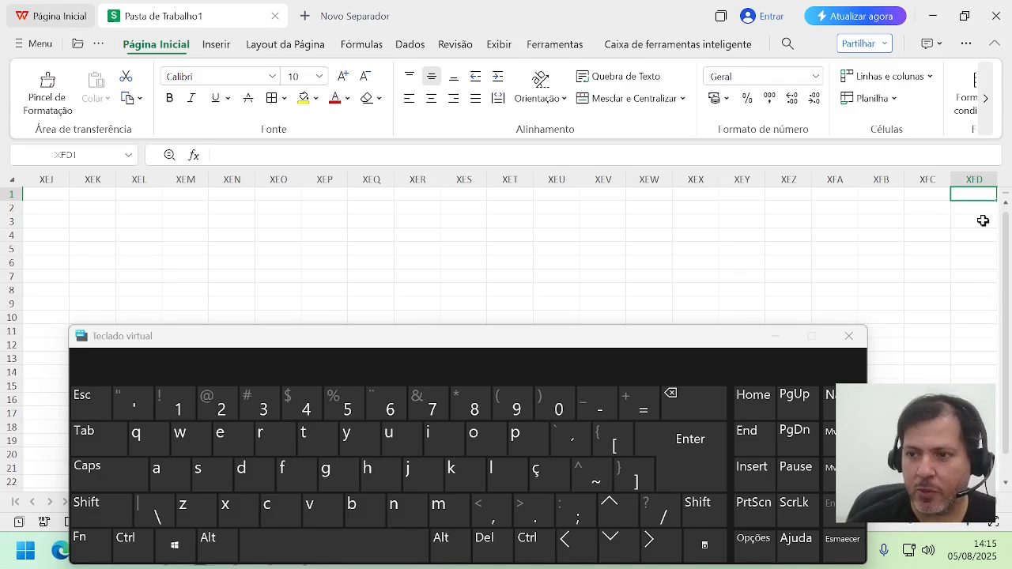
key("ctrl")
scroll(947, 248, "up", 3)
scroll(947, 248, "up", 2)
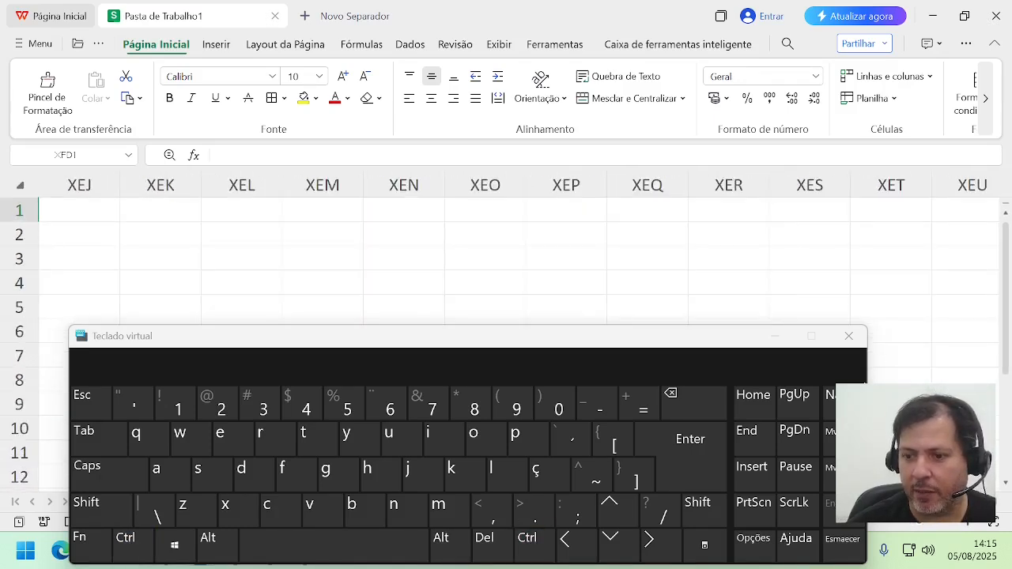
left_click(523, 548)
left_click(649, 543)
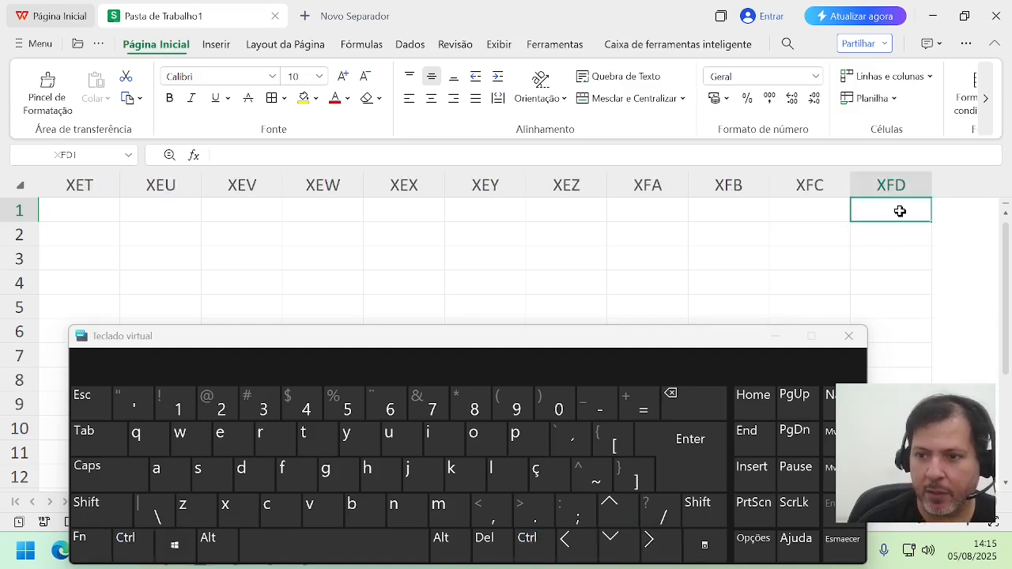
Step: Enter the formula =COL() in cell XFD1 to get the last column's number
type("=col")
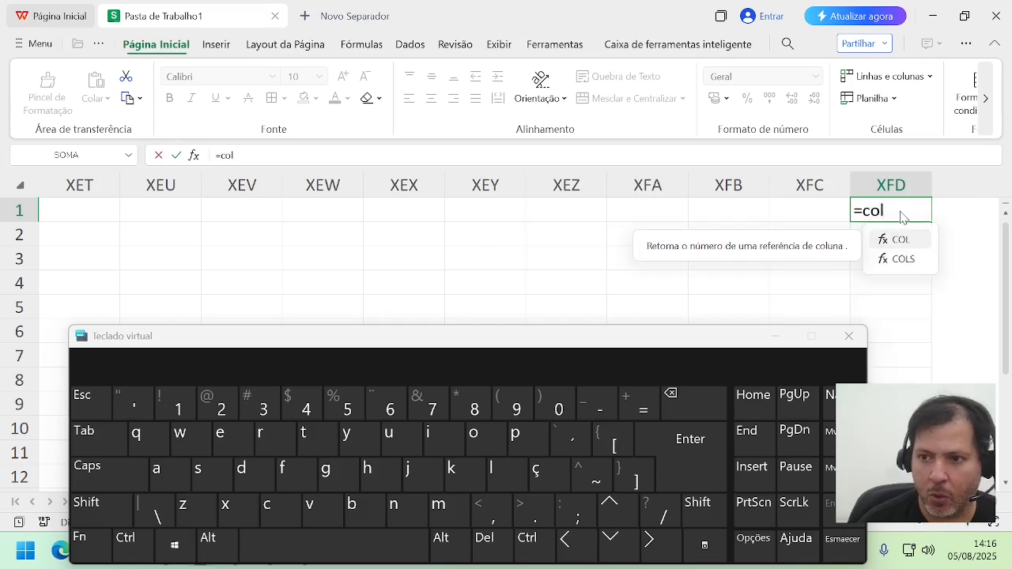
type("()")
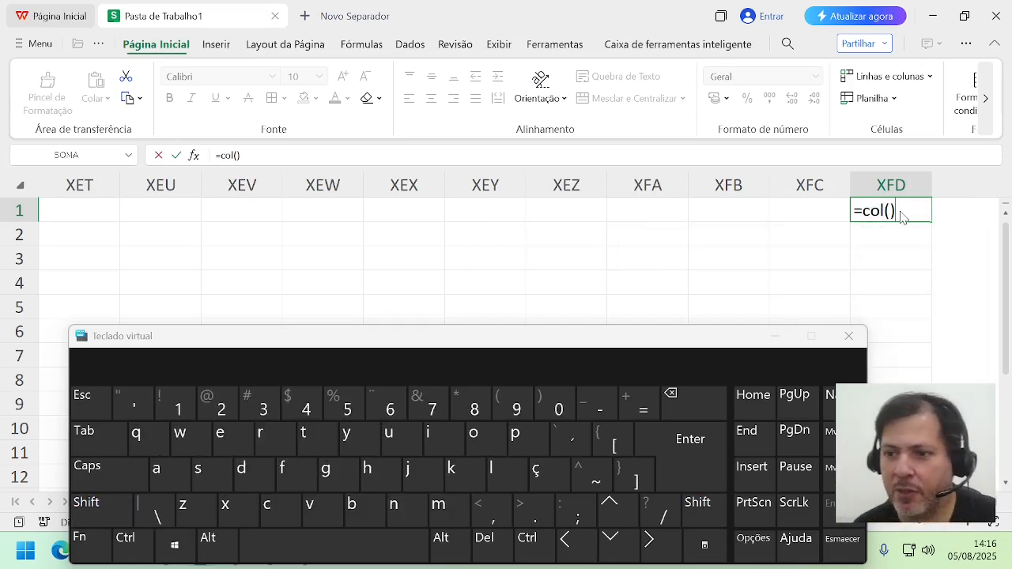
key("Return")
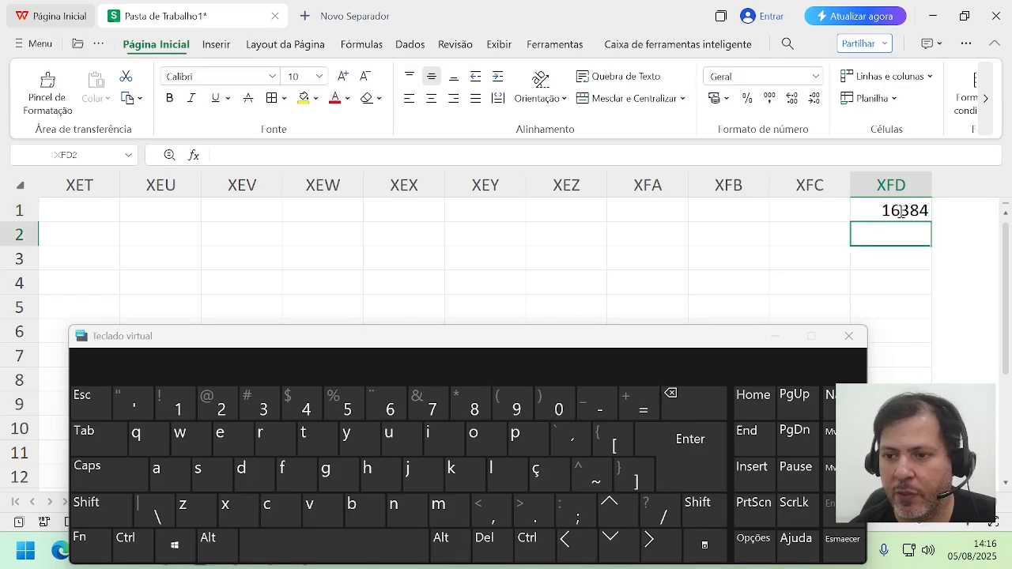
Step: Clear the formula from cell XFD1 and return to cell A1
left_click(889, 210)
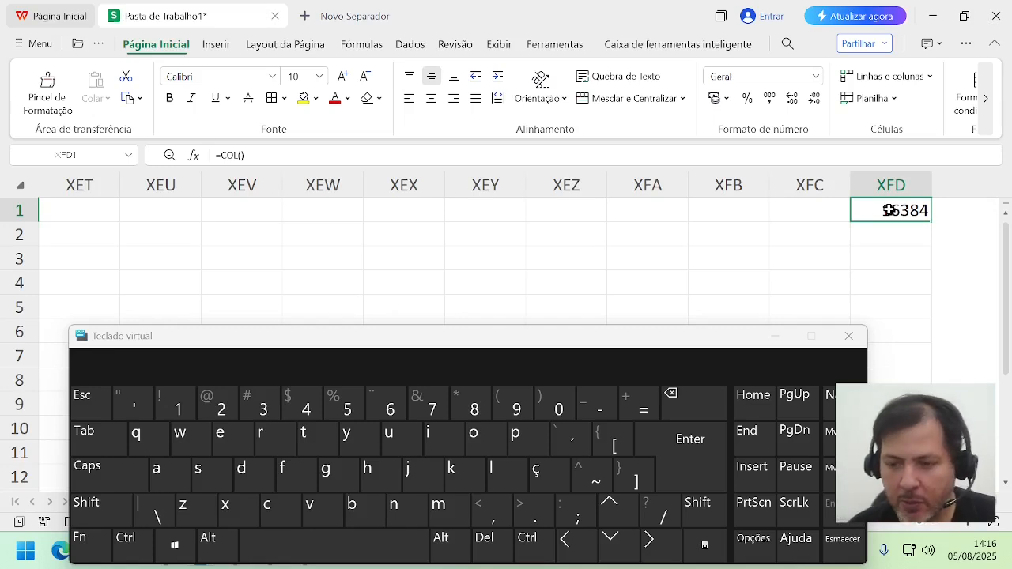
key("Delete")
key("ctrl+Home")
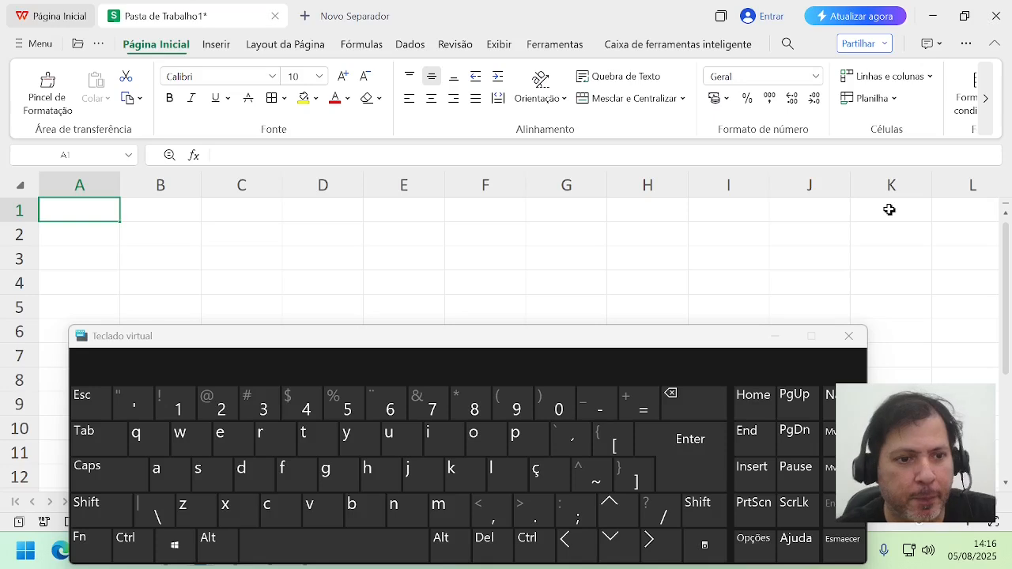
Step: Close the on-screen keyboard and widen column A to about 29,47 (5,32 cm)
left_click(844, 336)
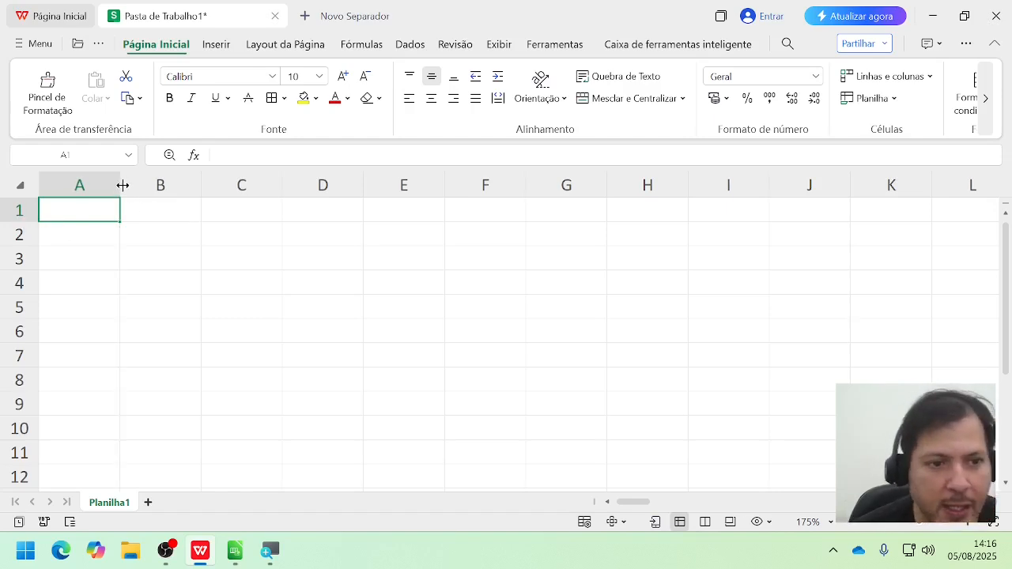
left_click_drag(122, 185, 320, 188)
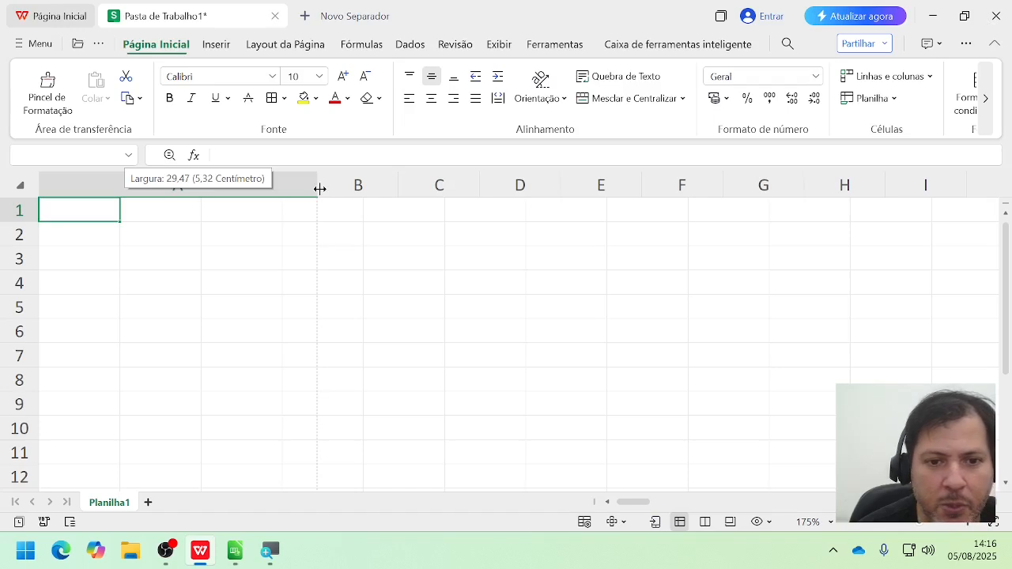
left_click_drag(319, 189, 319, 189)
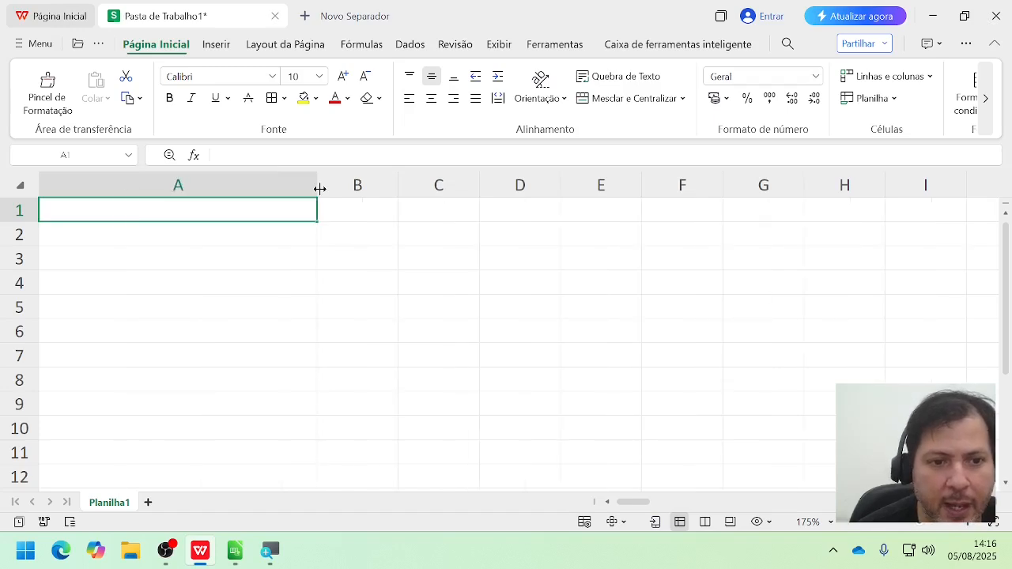
Step: Make row 1 taller, shrink it to slightly below the other rows' height, and narrow column A to about 1.5 times column B's width
left_click_drag(28, 222, 27, 282)
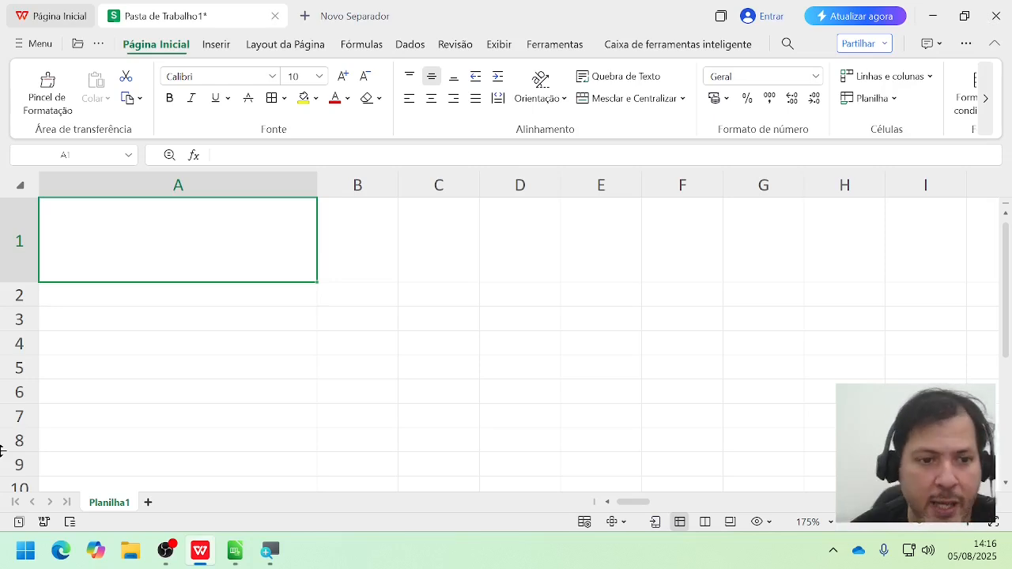
left_click_drag(8, 282, 37, 220)
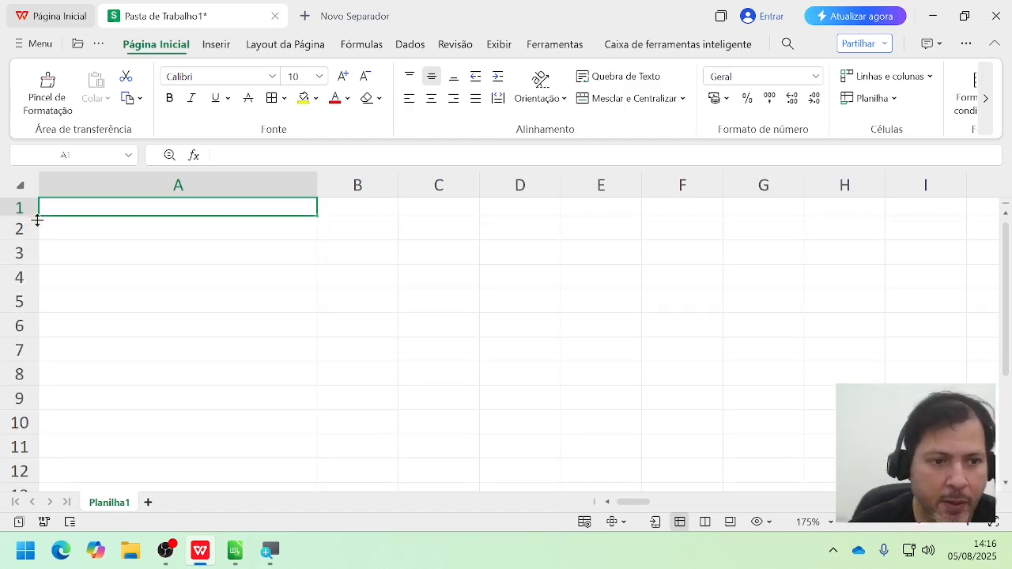
left_click_drag(316, 186, 157, 194)
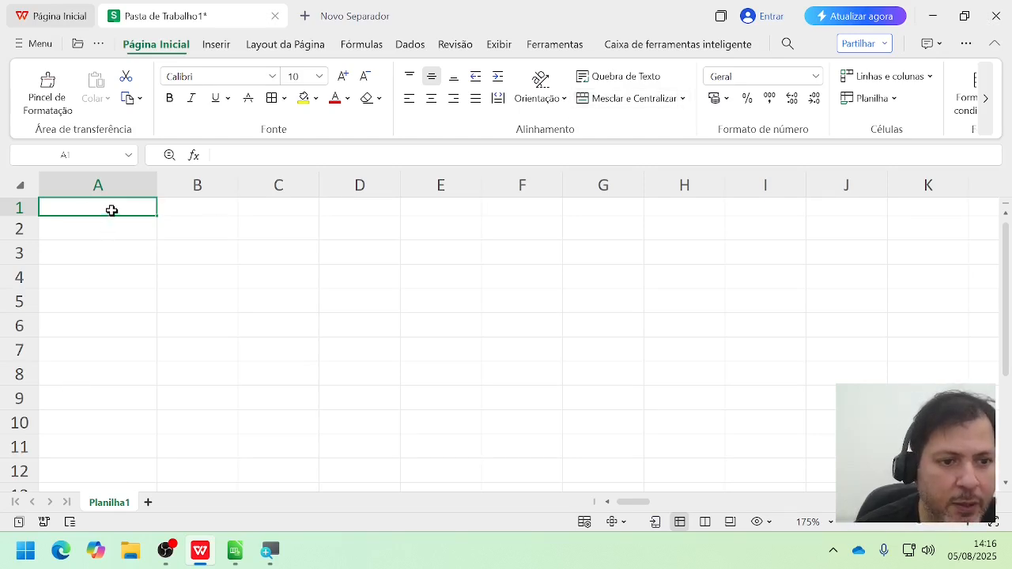
Step: Merge and center cells A1:B1 and enter the text "Titulo" in the merged cell
left_click_drag(69, 205, 185, 213)
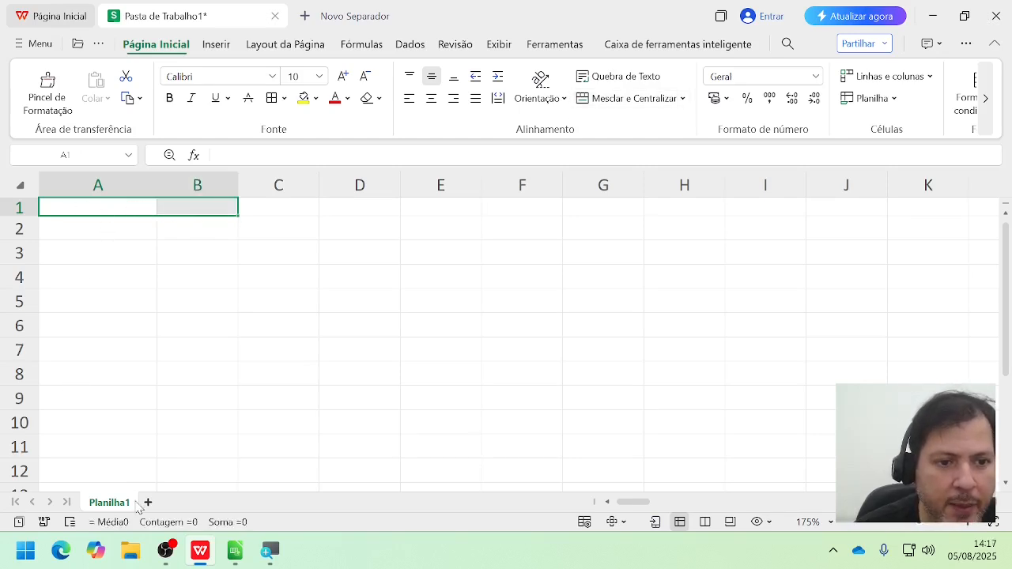
left_click(637, 100)
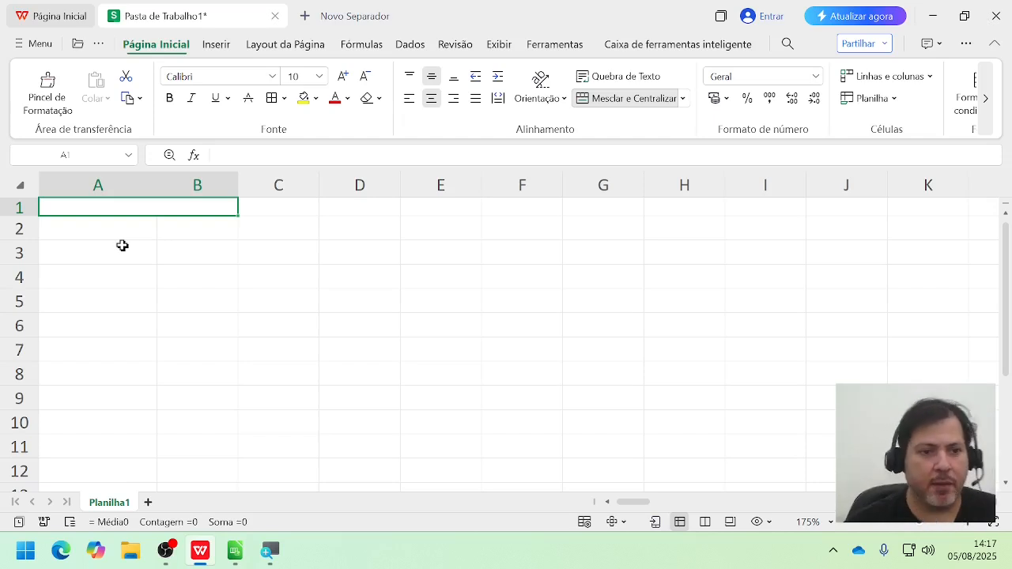
double_click(123, 210)
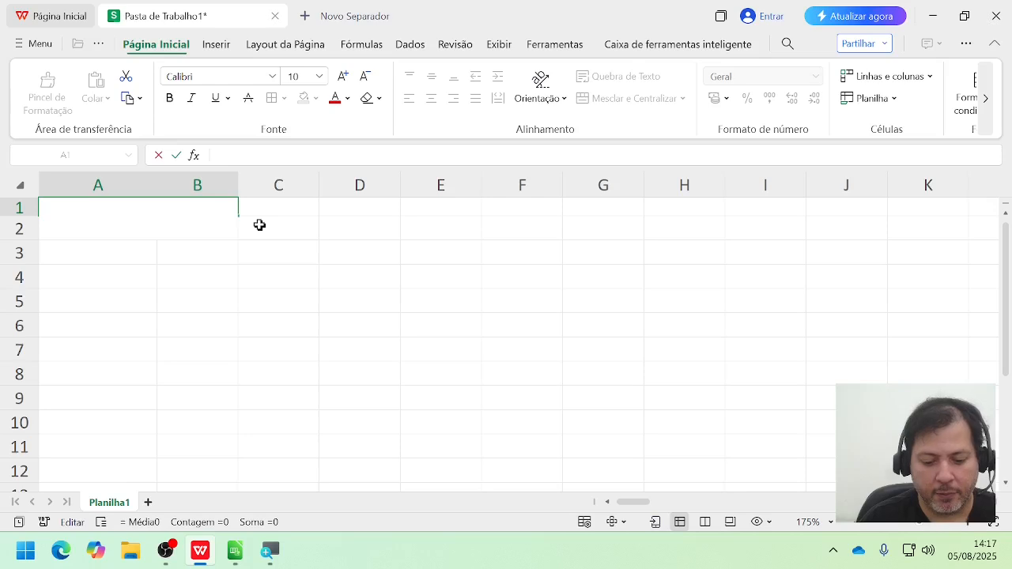
type("Titulo")
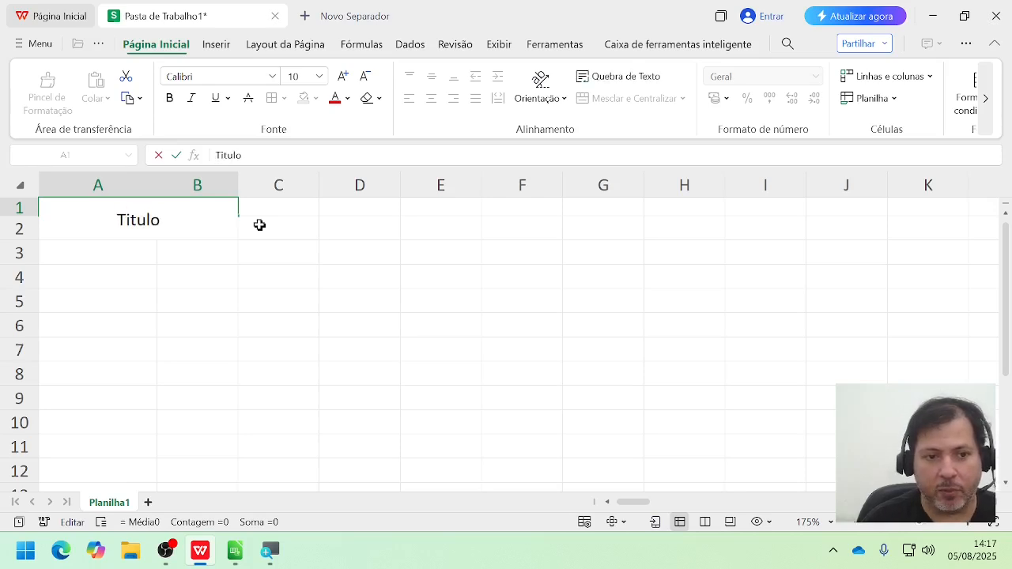
key("Return")
left_click(215, 212)
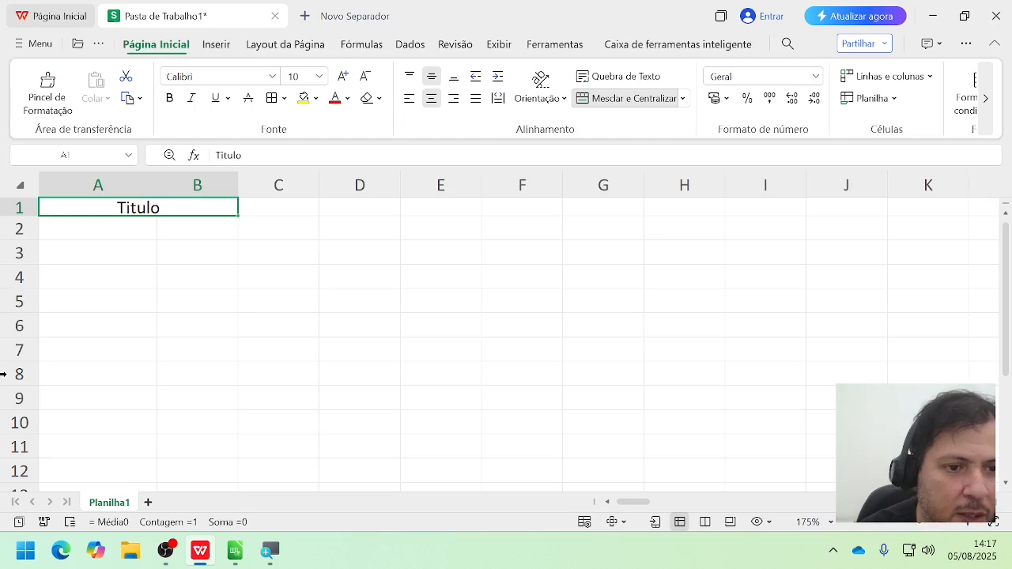
type("-")
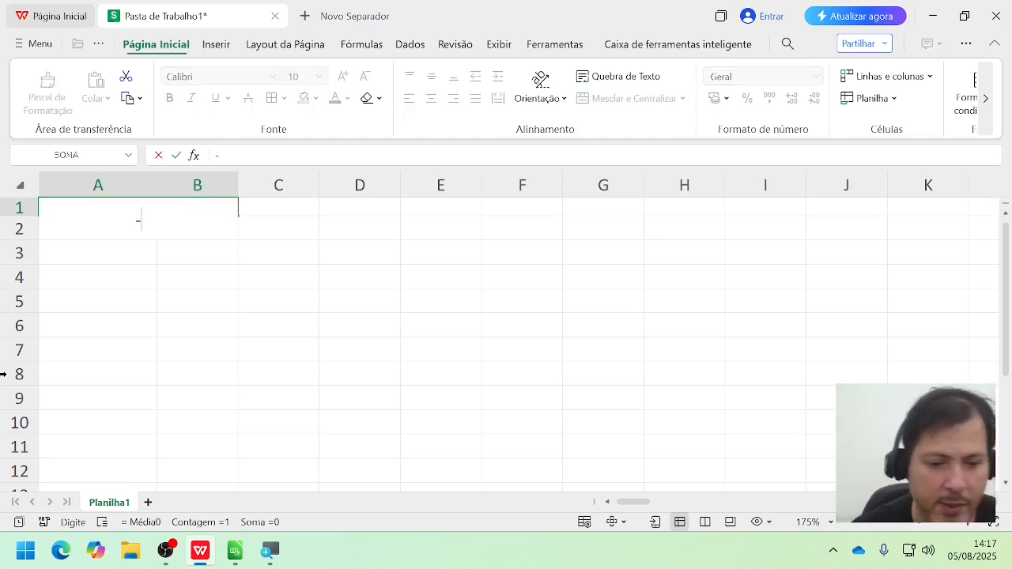
key("Escape")
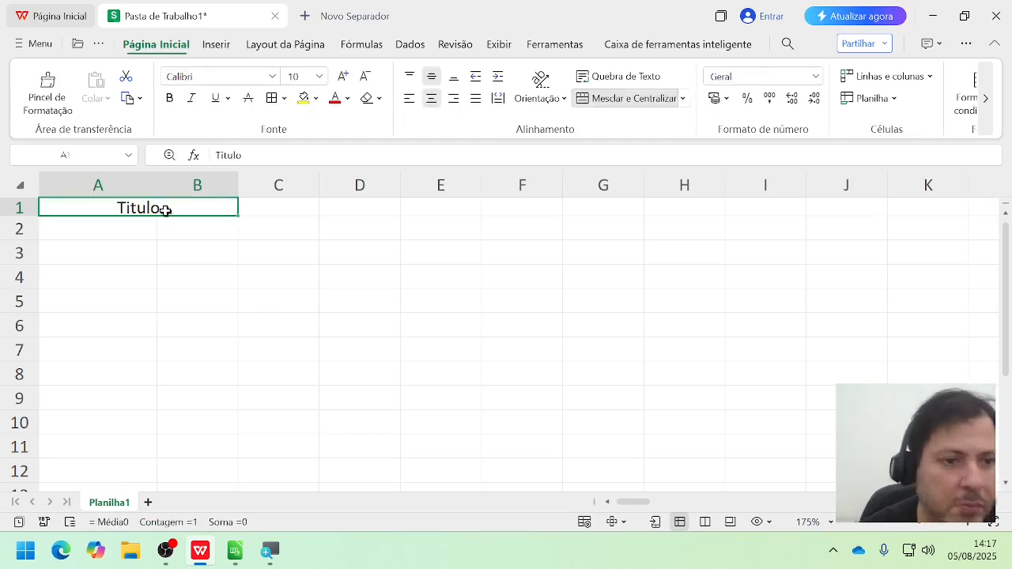
Step: Merge and center cells A3:A8 and enter the text "DIas" in the merged cell
left_click_drag(83, 211, 248, 208)
left_click_drag(132, 251, 127, 375)
left_click(599, 108)
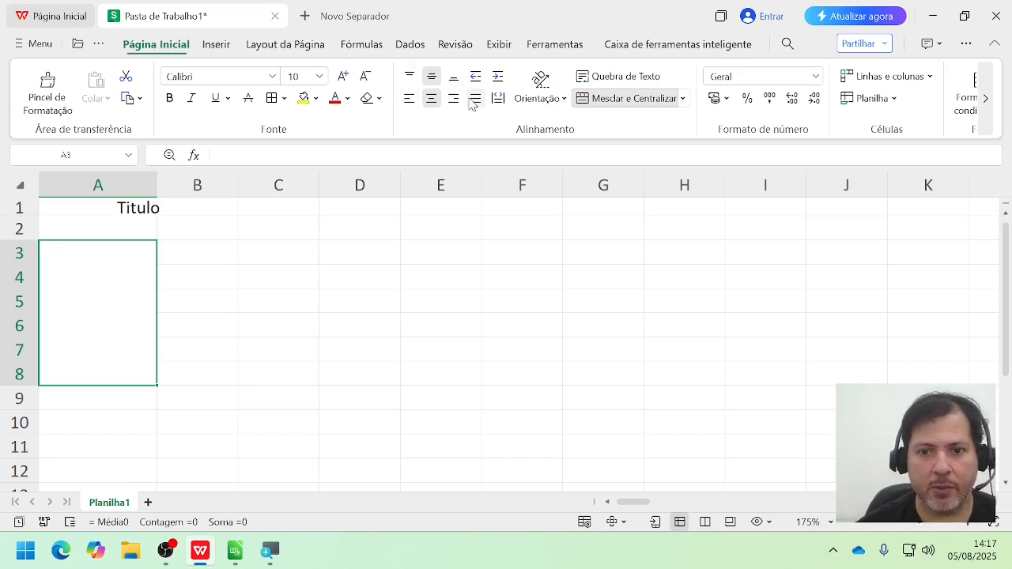
left_click(432, 79)
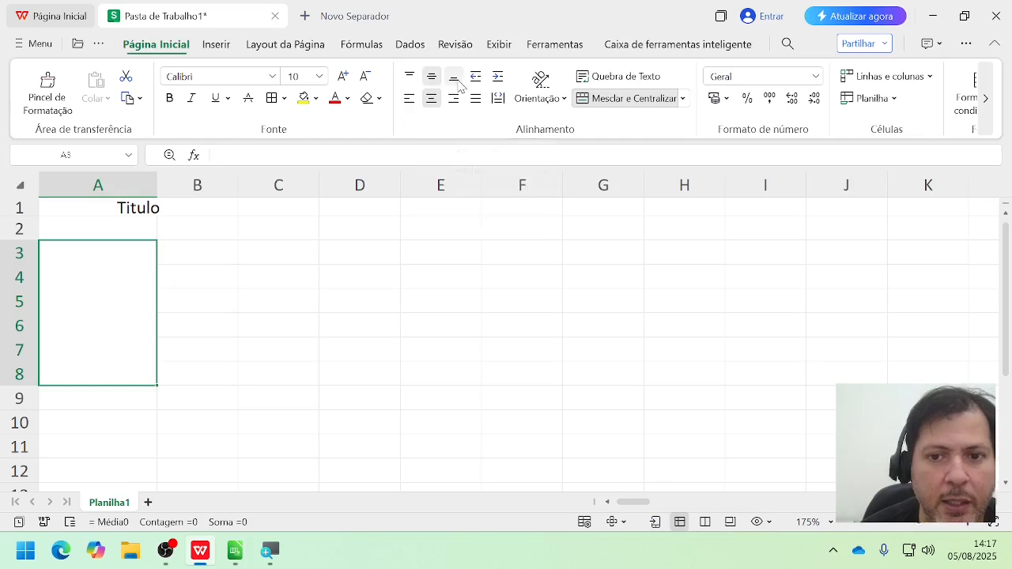
double_click(124, 347)
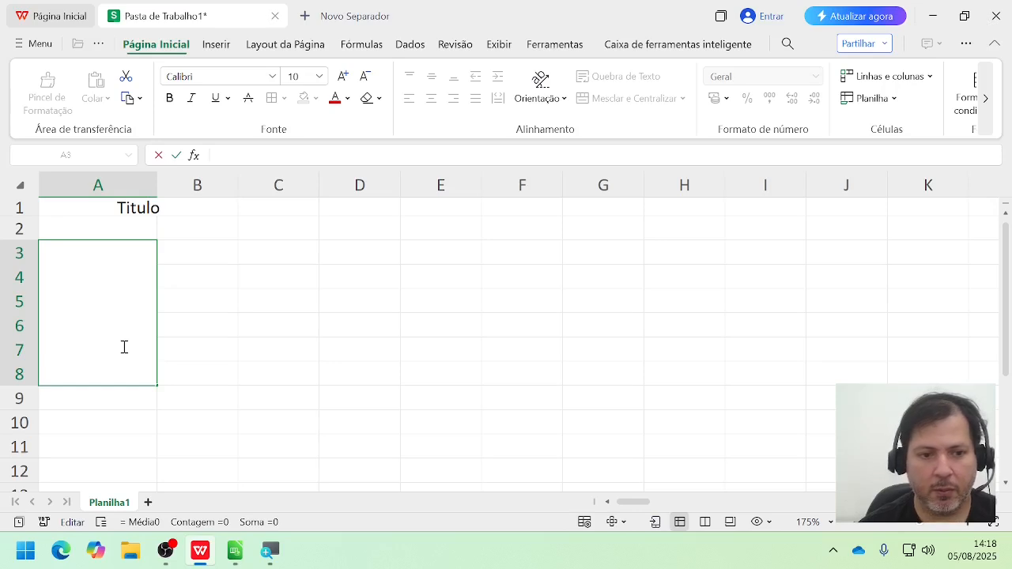
type("DIas")
key("Return")
Step: Apply top, middle and bottom alignment in turn to the "DIas" cell, followed by left, centered, right and justified alignment
left_click(123, 347)
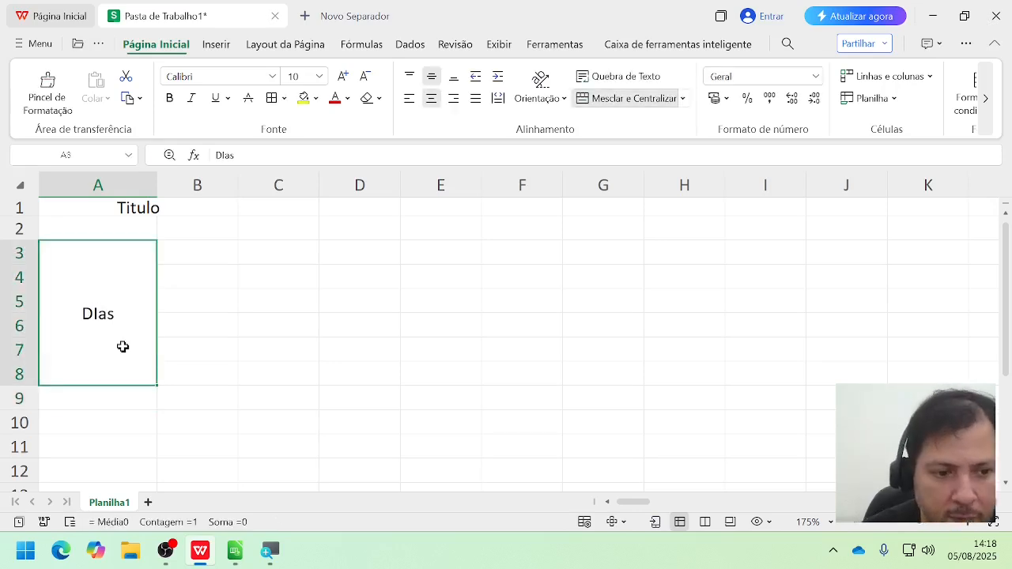
left_click(409, 79)
left_click(431, 84)
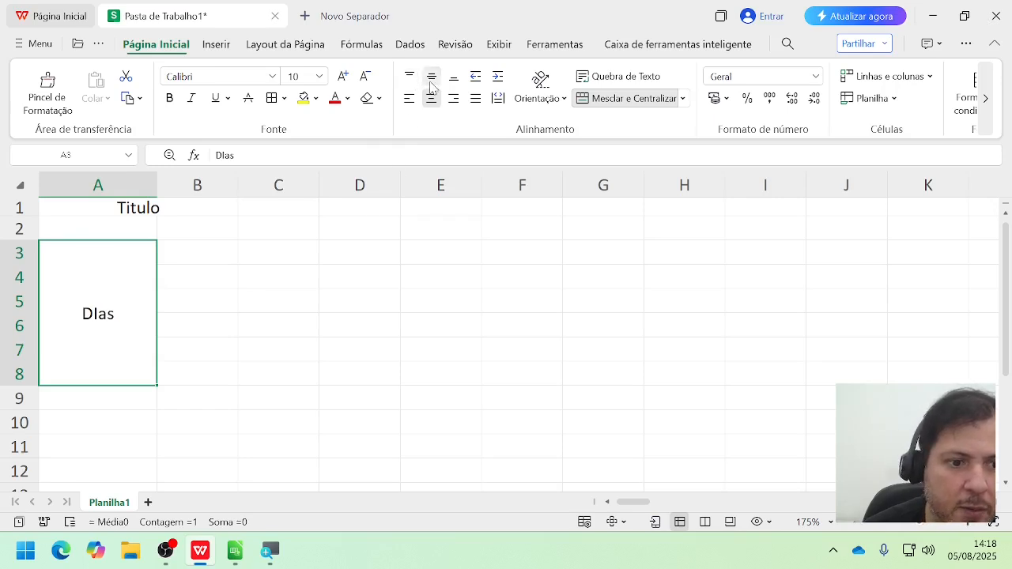
left_click(456, 82)
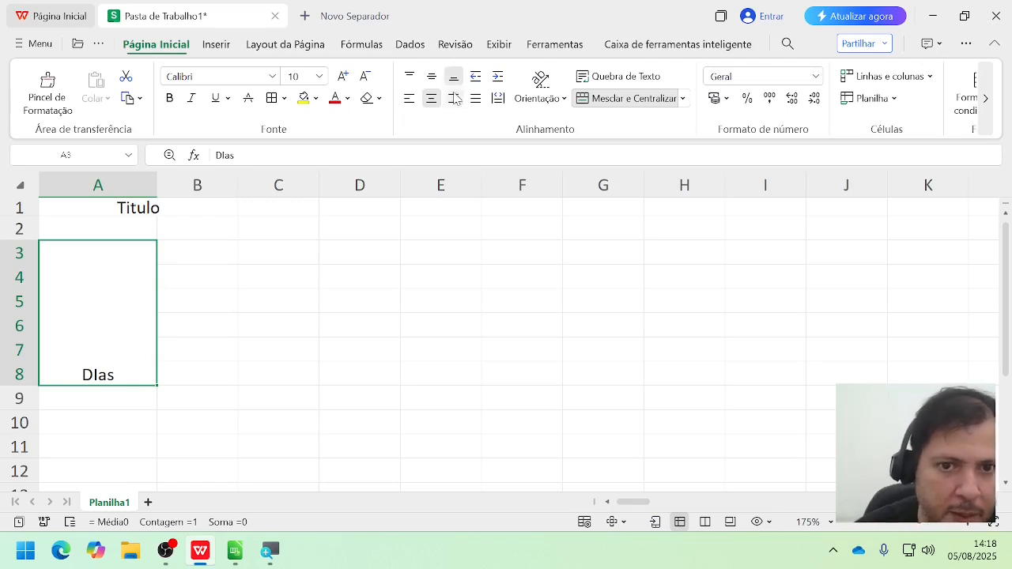
left_click(410, 103)
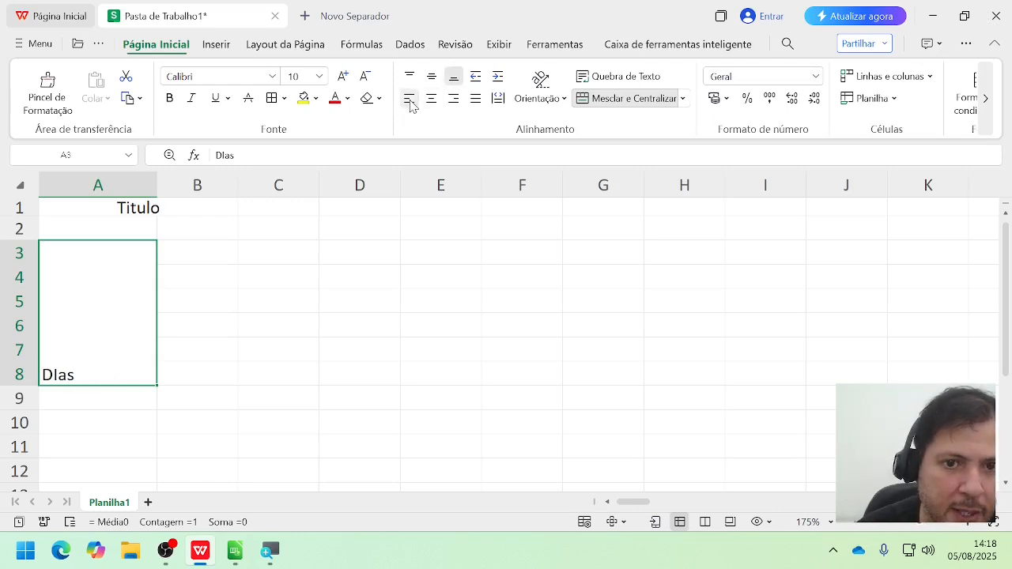
left_click(433, 102)
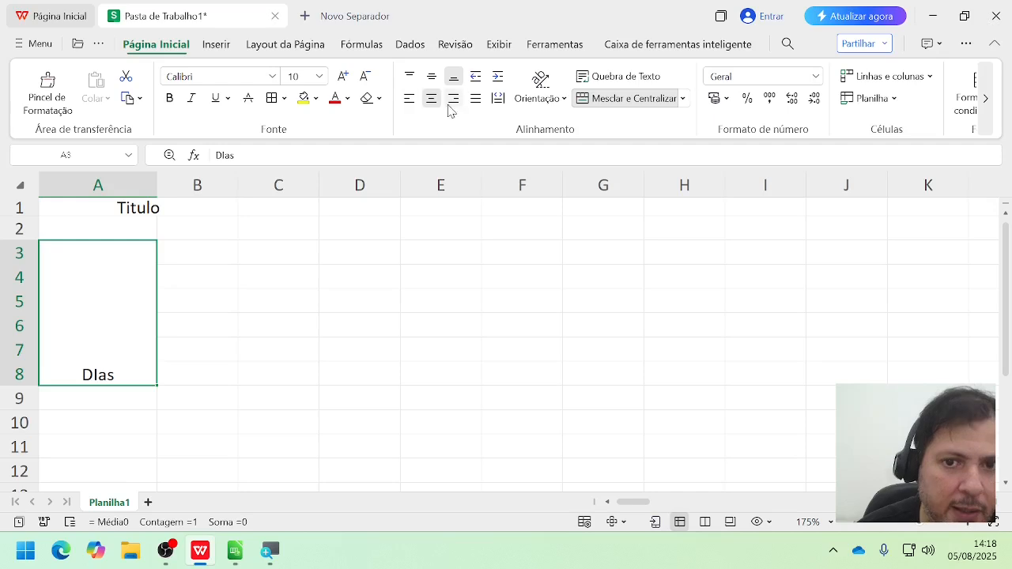
left_click(456, 105)
left_click(477, 103)
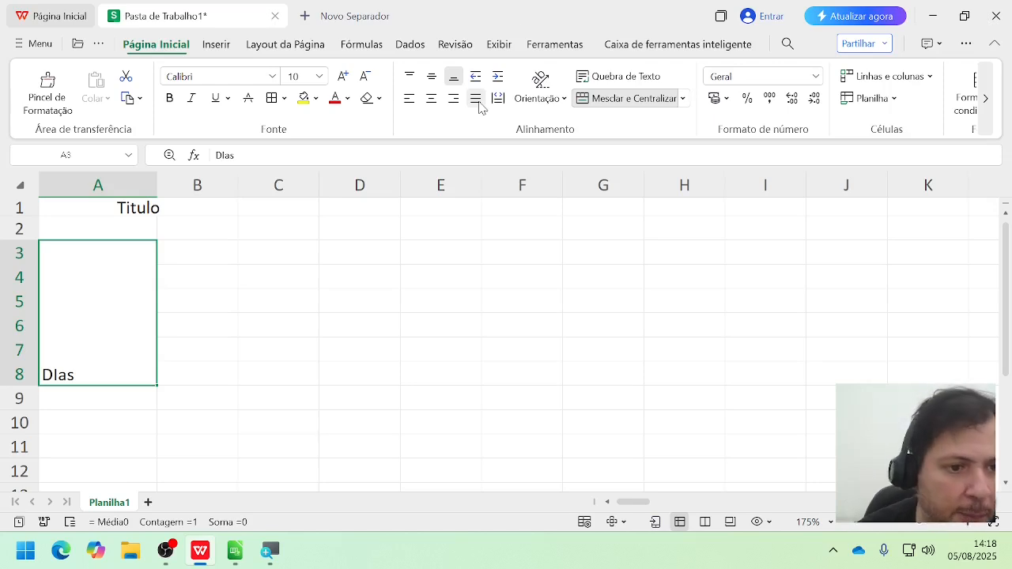
Step: Delete the contents of A1:B9 and unmerge the cells A3:A8 and A1:B1
left_click_drag(93, 338, 94, 388)
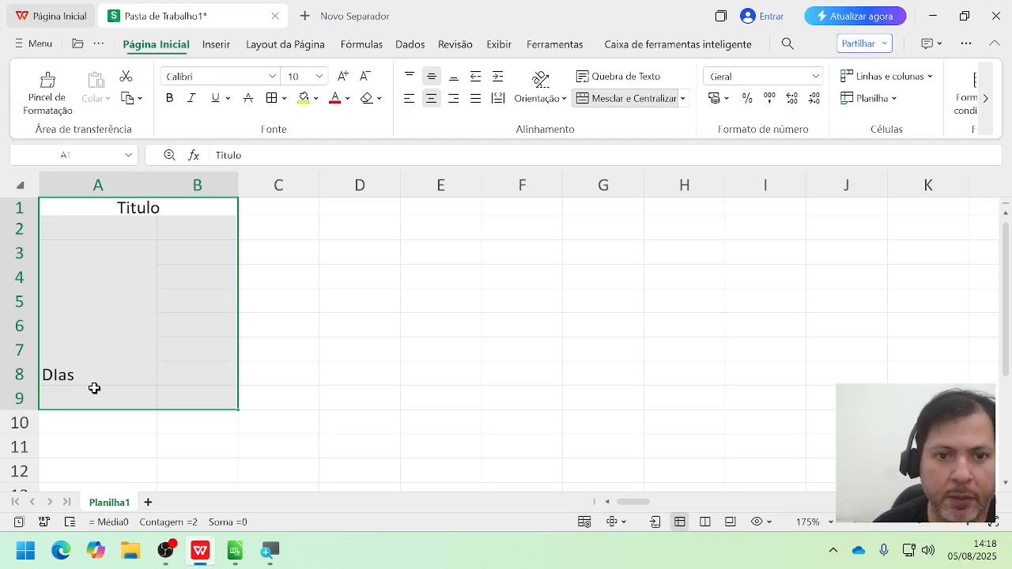
key("Delete")
left_click(88, 291)
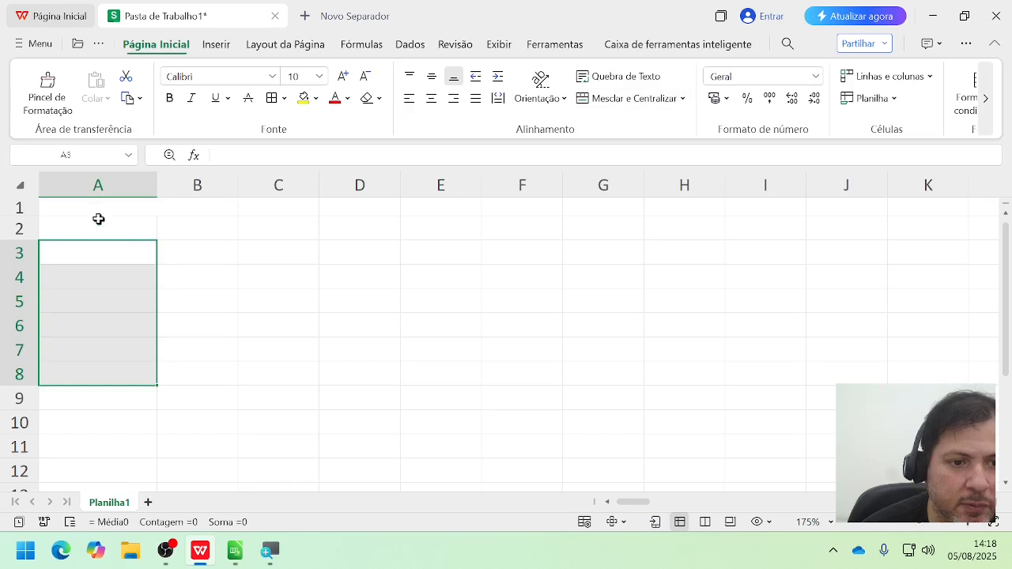
left_click(102, 207)
left_click(641, 101)
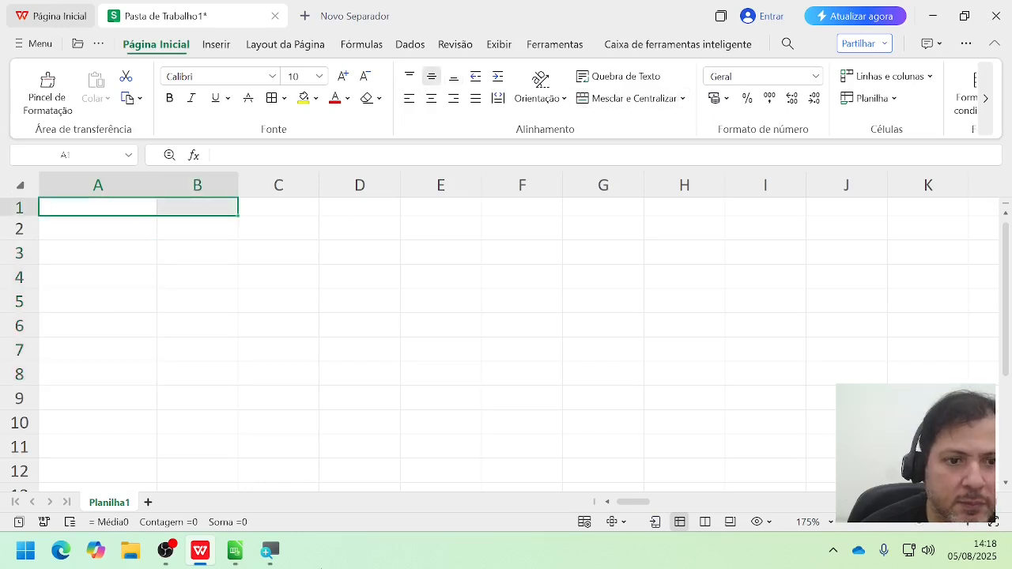
Step: Widen columns A and B to about twice column C's width and open cell A1 for editing
left_click_drag(238, 184, 313, 176)
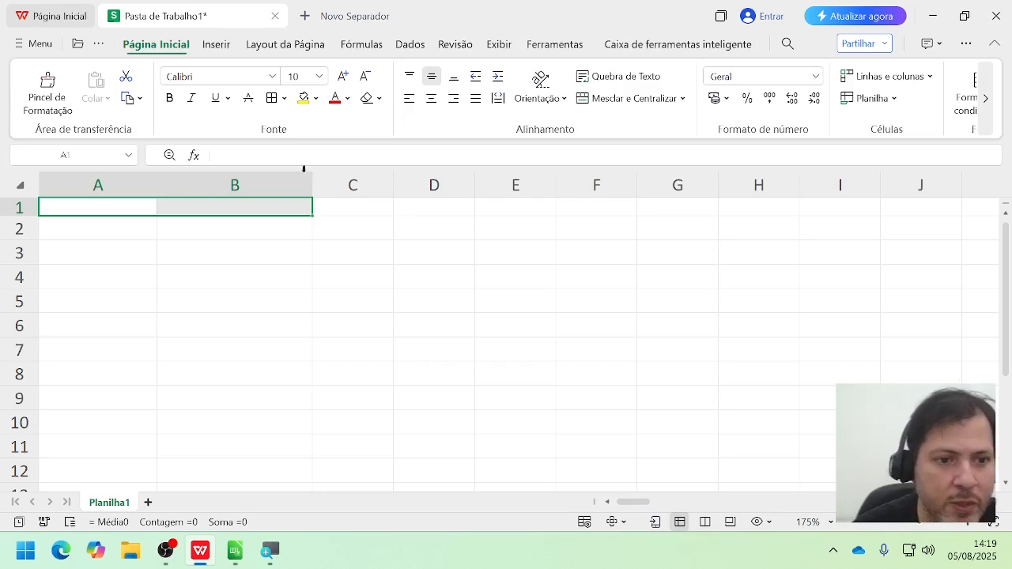
left_click_drag(162, 186, 202, 186)
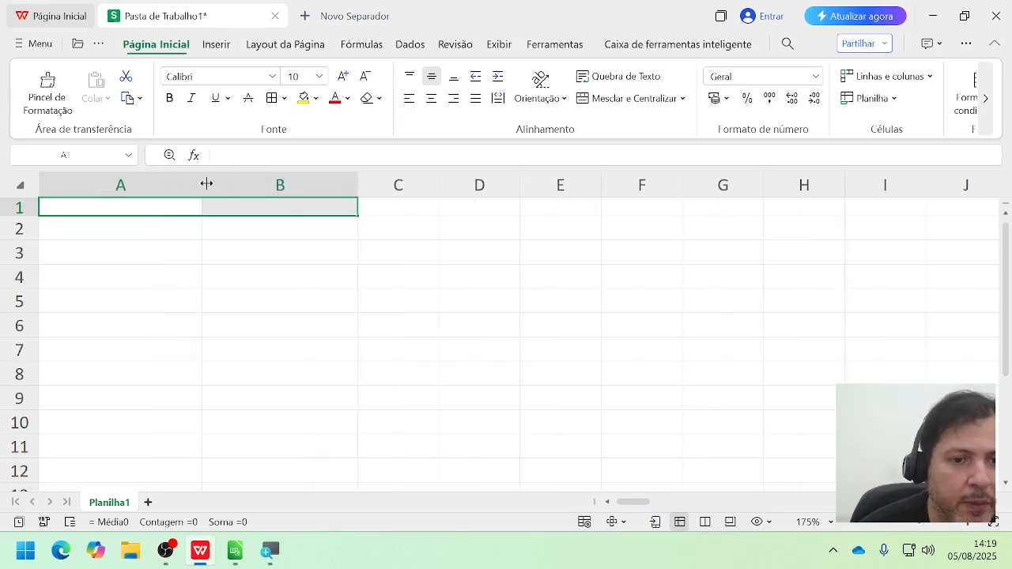
left_click(124, 212)
double_click(124, 211)
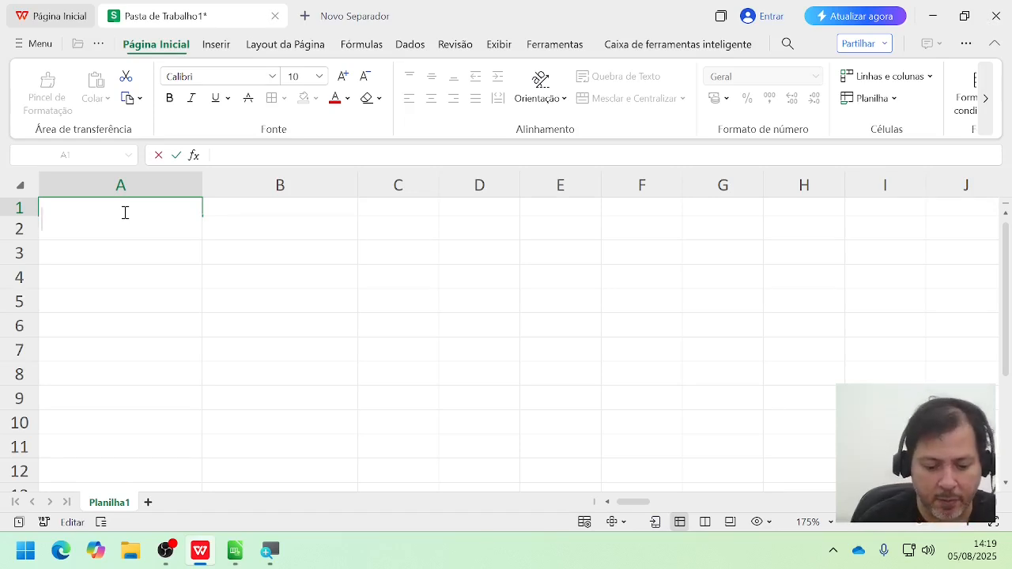
type("End")
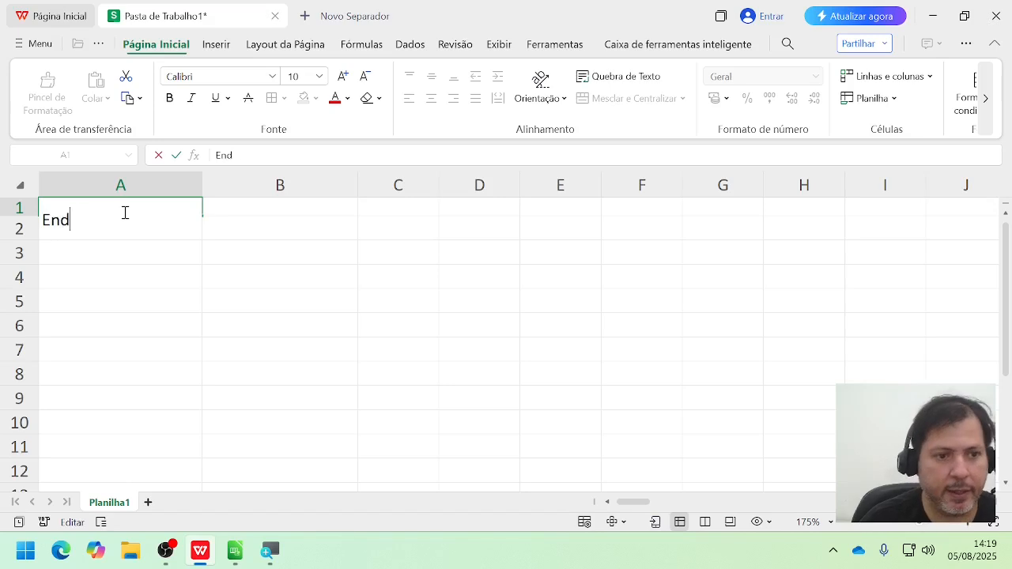
type("ereç")
key("BackSpace")
key("BackSpace")
key("BackSpace")
key("BackSpace")
key("BackSpace")
key("BackSpace")
key("BackSpace")
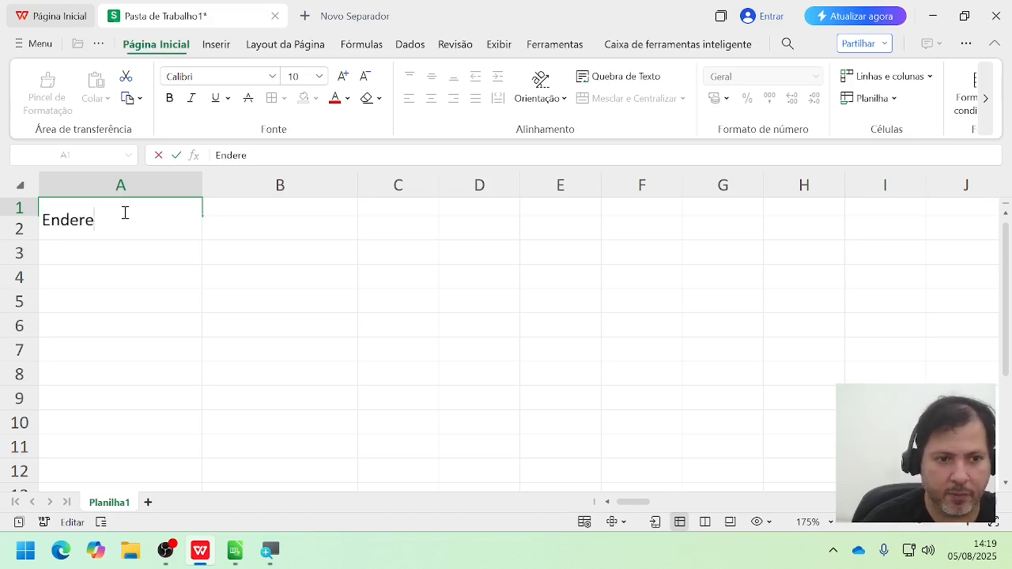
Step: Replace the text in cell A1 with the company name "AXE Produtos" followed by its full postal address, ending with city and state
type("AXE")
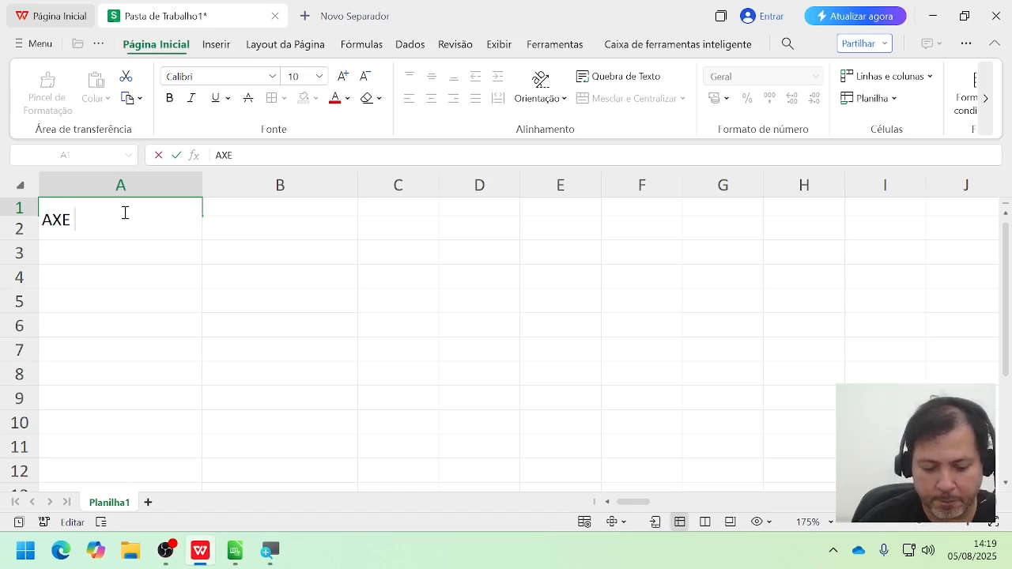
type(" Produtos")
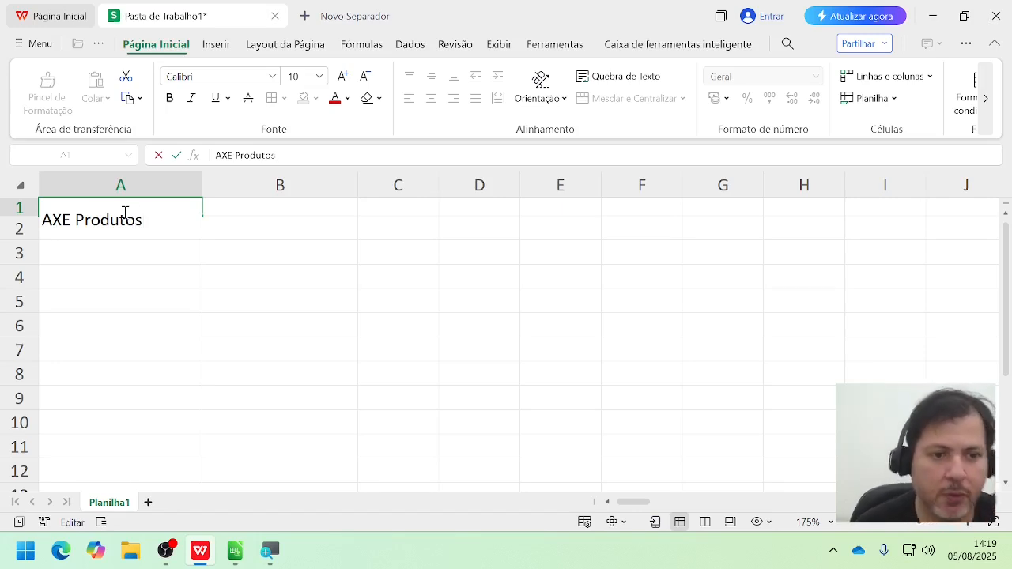
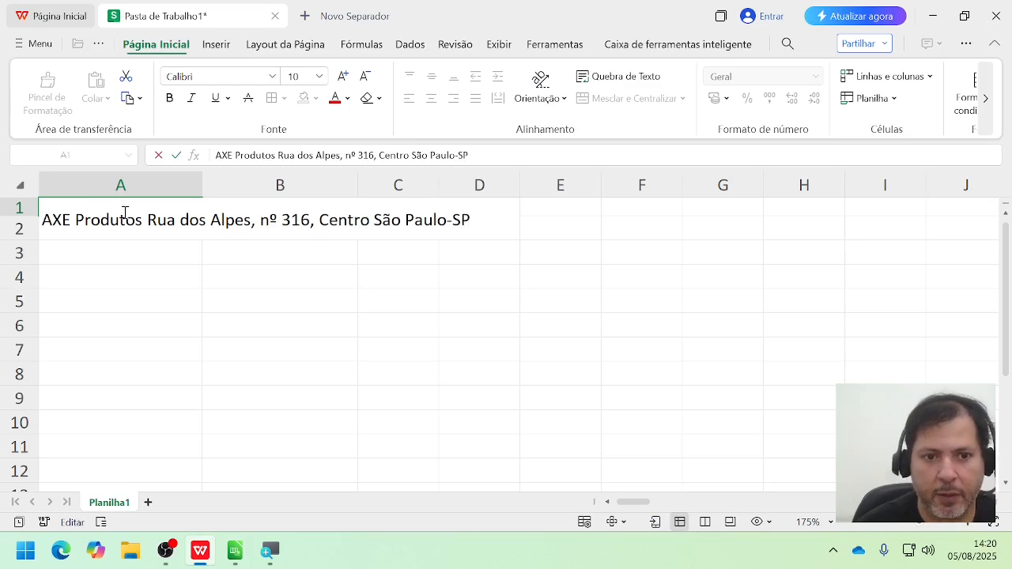
Step: Insert line breaks in cell A1 so the company name, the street address, and the city and state each start a new line
left_click_drag(148, 219, 370, 213)
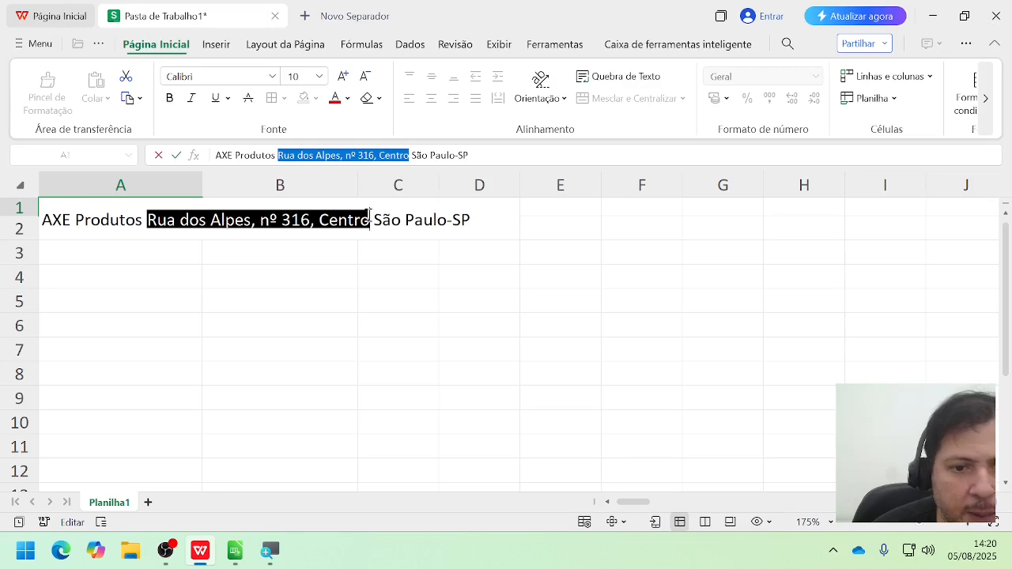
left_click_drag(373, 220, 470, 227)
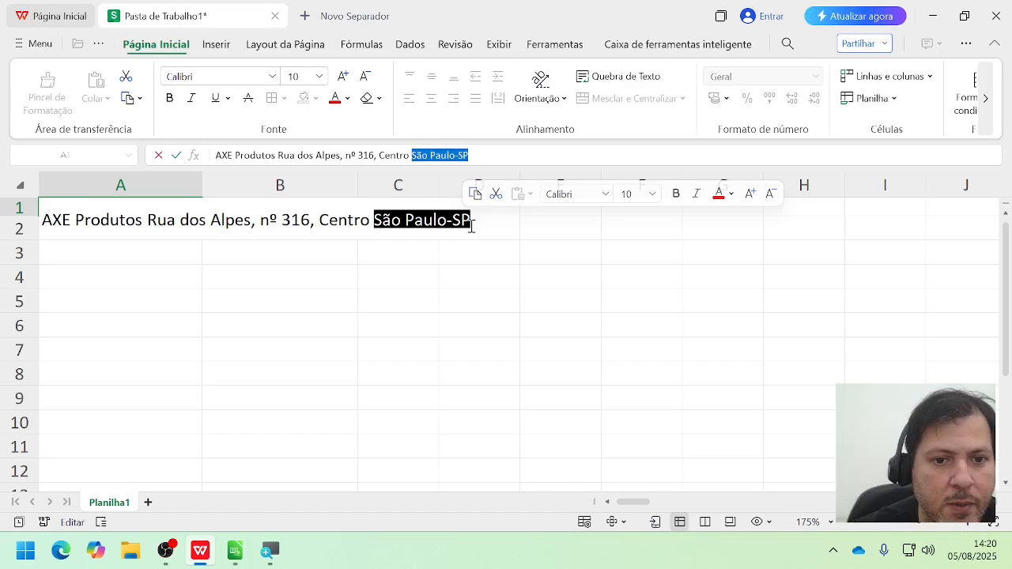
left_click(146, 220)
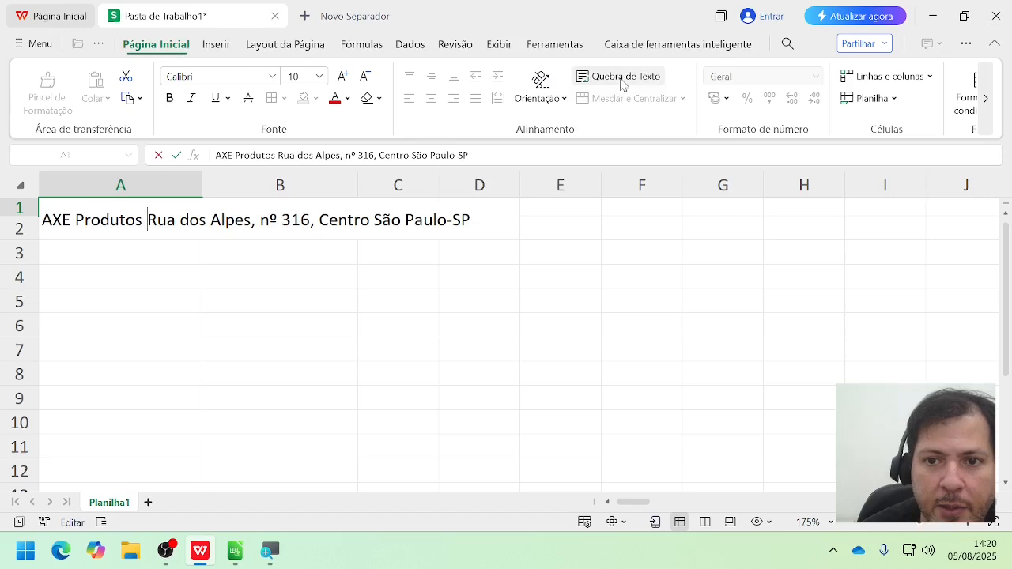
key("alt+Return")
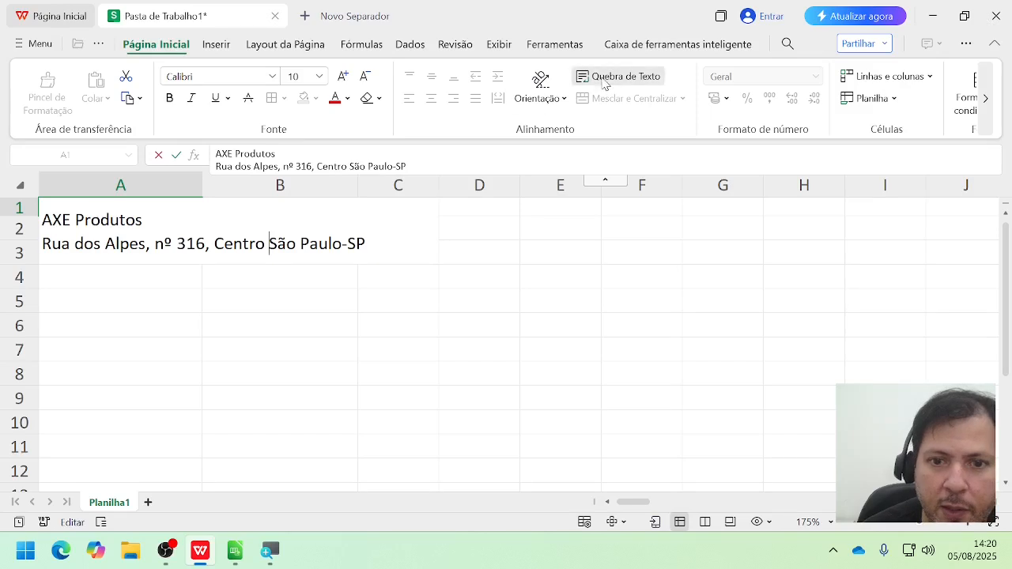
key("alt+Return")
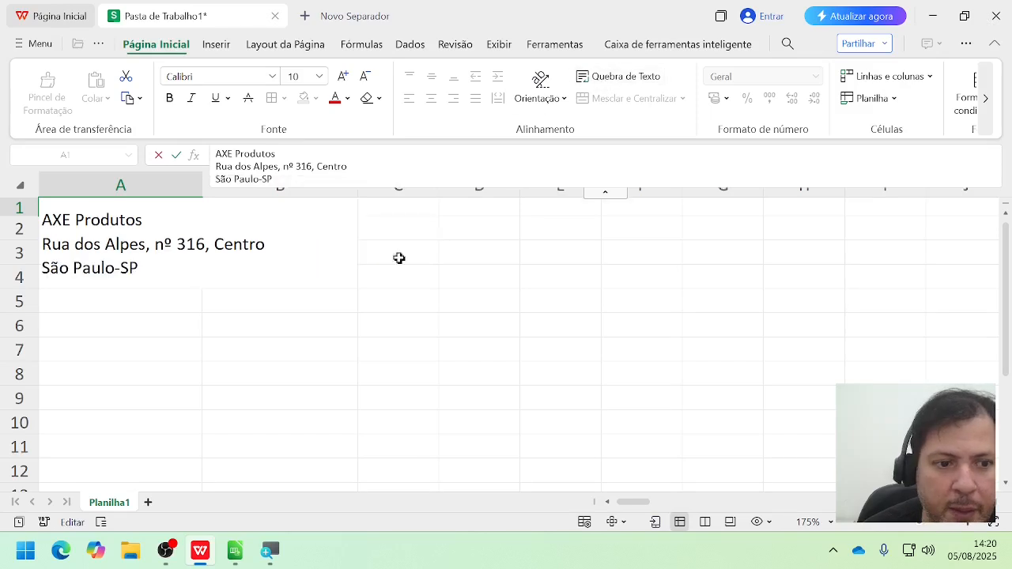
left_click(118, 427)
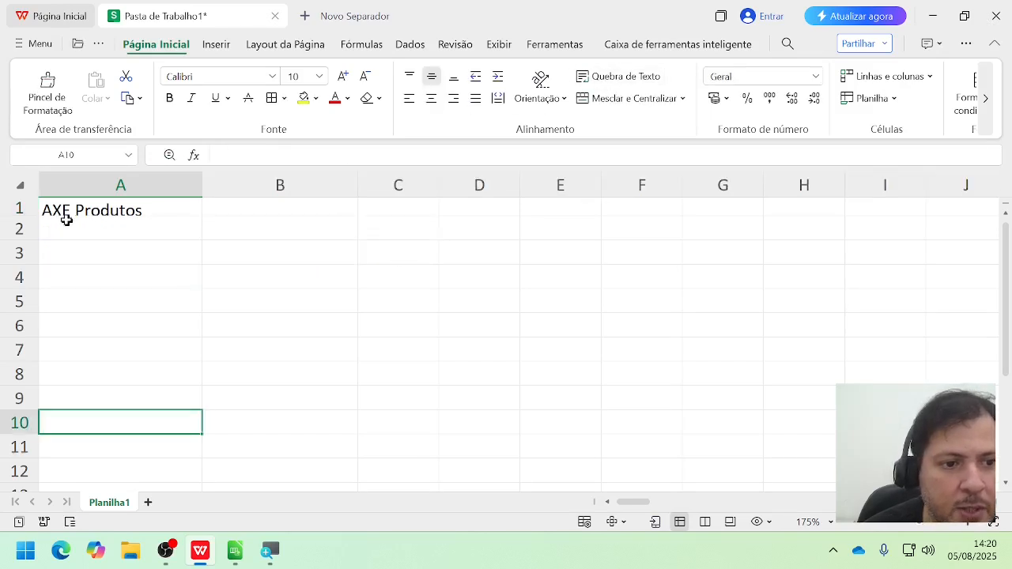
Step: Fit row 1's height to the wrapped address text and center the text of cell A1 horizontally
left_click_drag(31, 220, 25, 405)
double_click(24, 405)
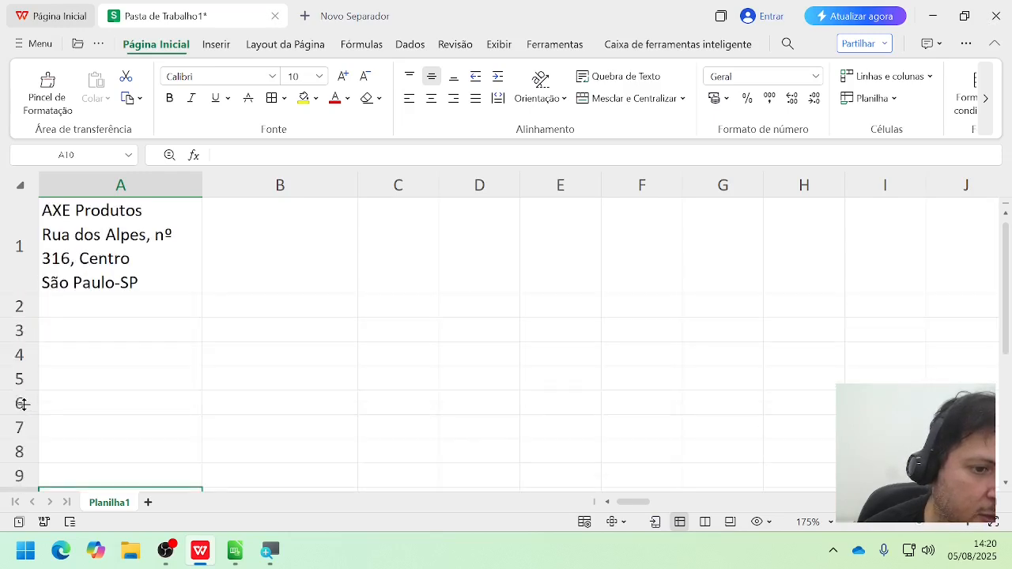
left_click(113, 258)
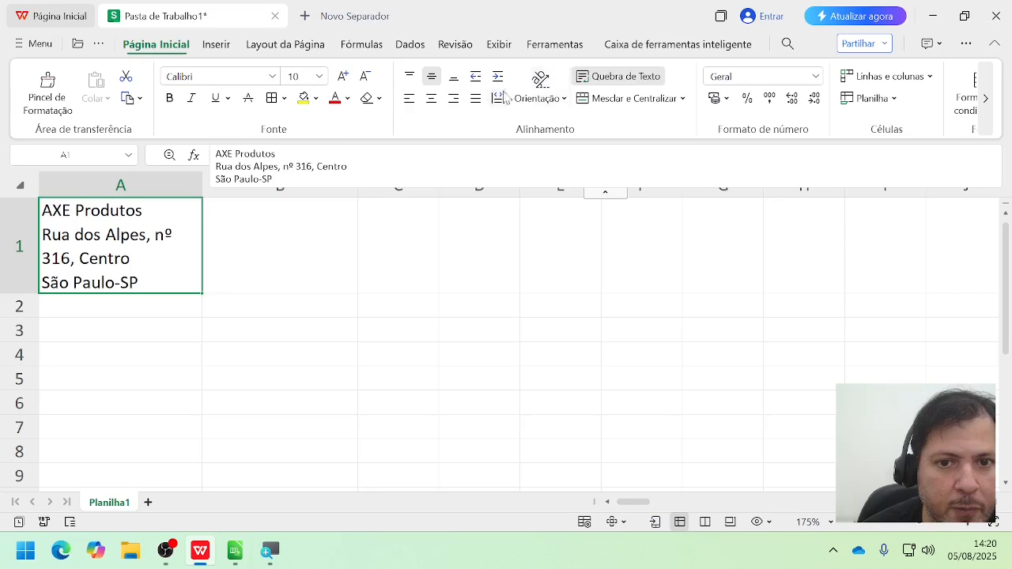
left_click(430, 99)
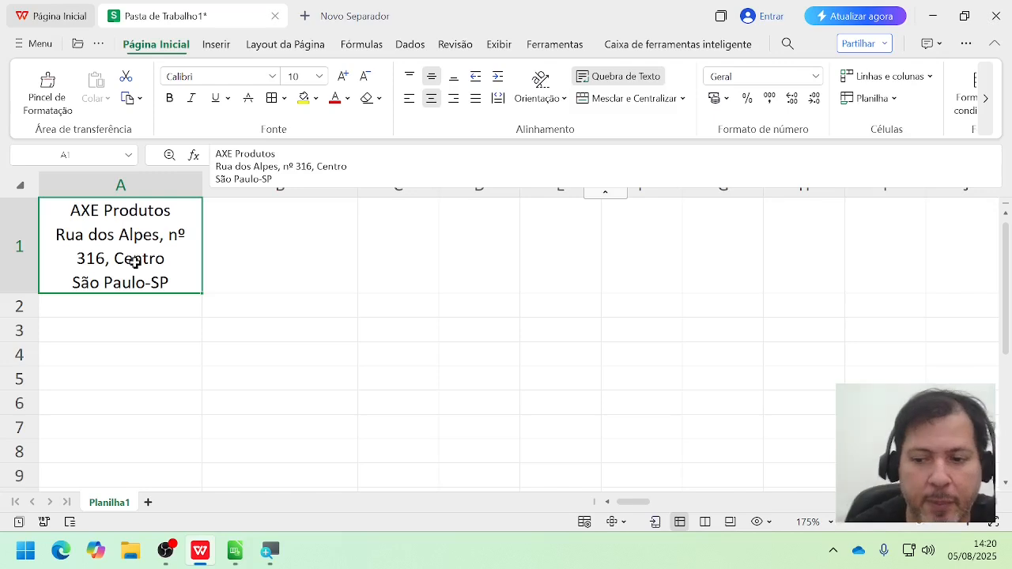
left_click(322, 334)
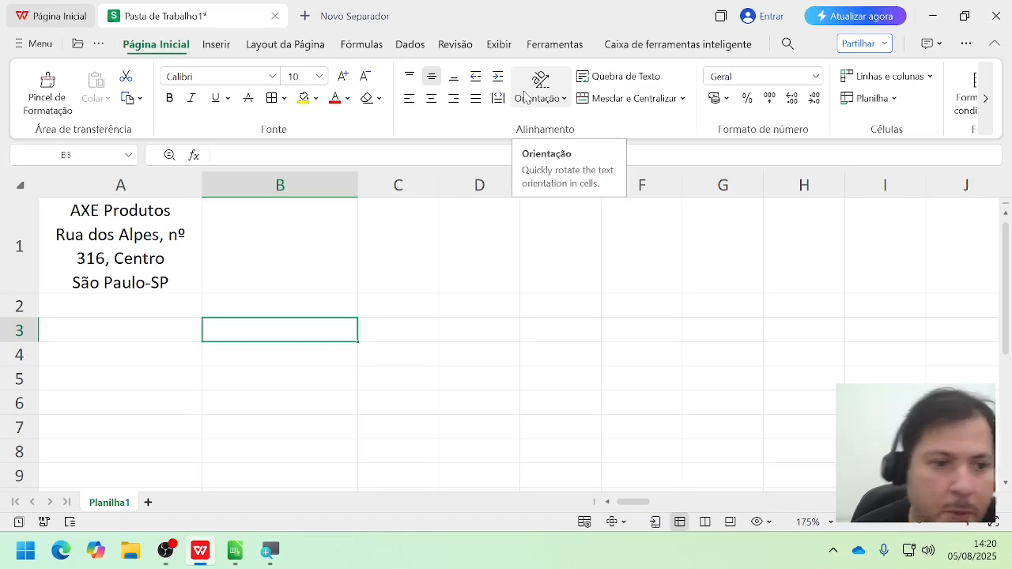
Step: View the text orientation options and enter "Horário" in cell B1
left_click(564, 101)
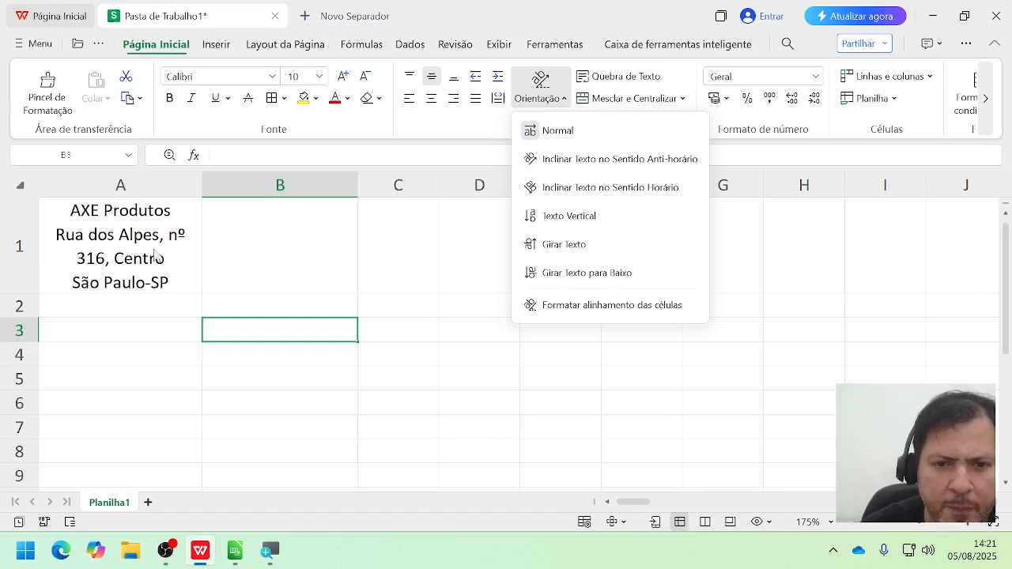
left_click(227, 250)
type("Hora")
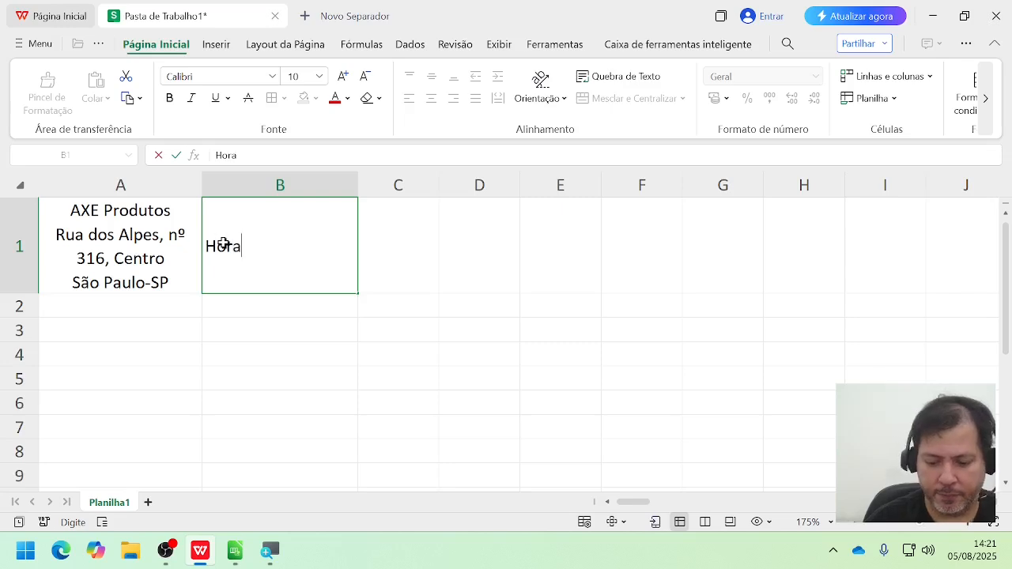
key("BackSpace")
type("ário")
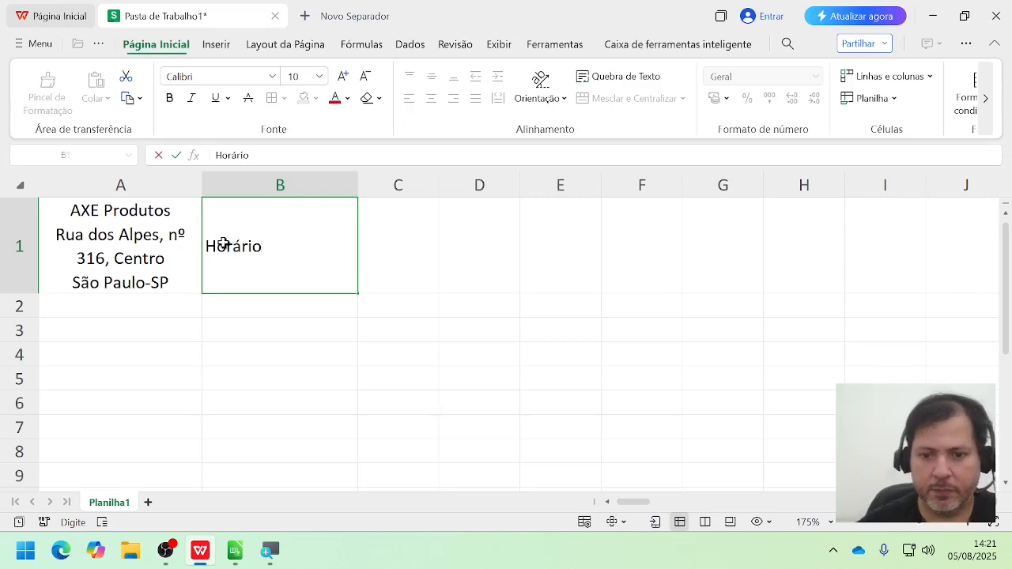
left_click(429, 262)
Step: Apply the vertical, rotated-up and rotated-down text orientations in turn to the "Horário" cell B1
left_click(269, 263)
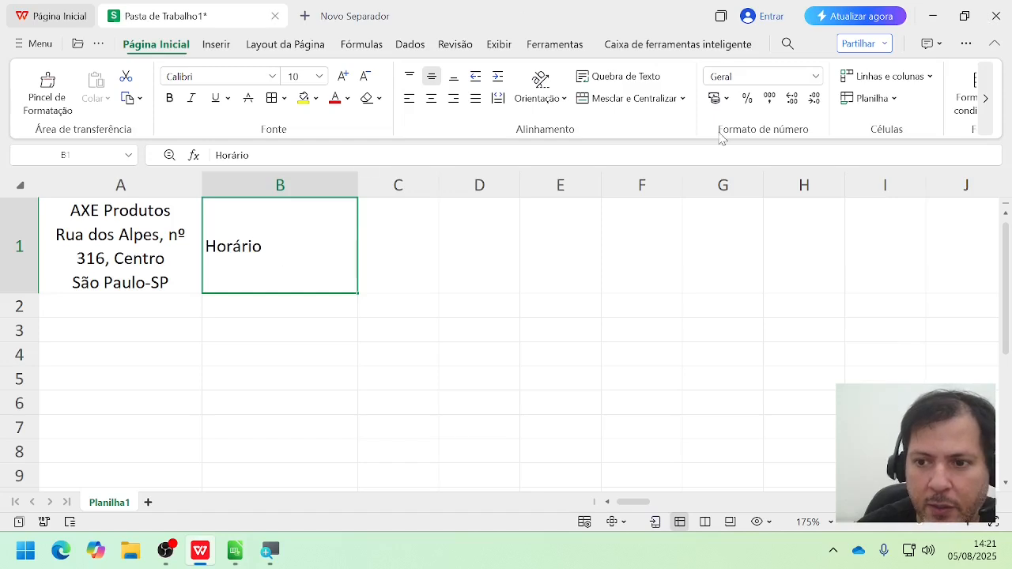
left_click(557, 98)
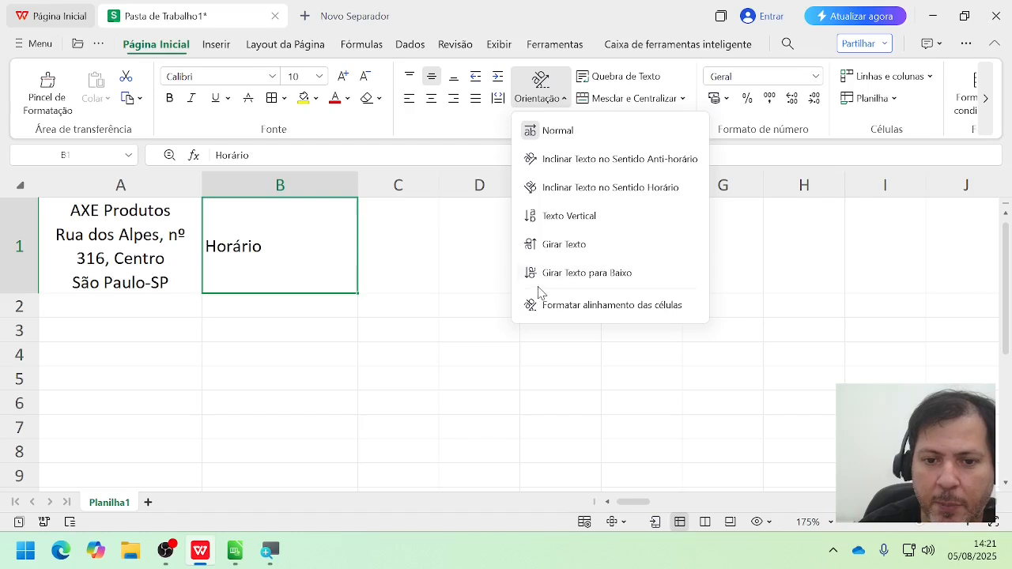
left_click(549, 220)
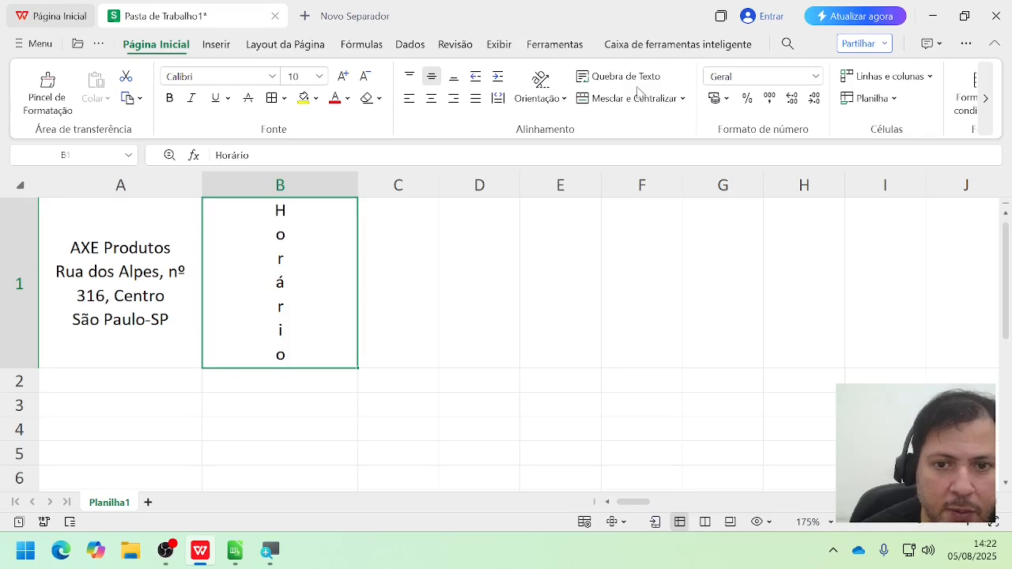
left_click(543, 87)
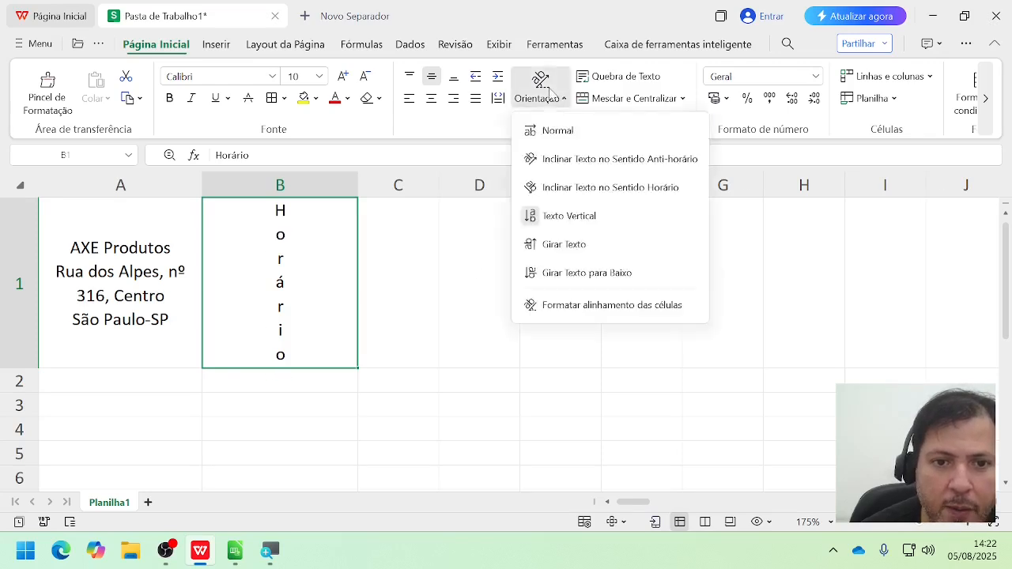
left_click(534, 251)
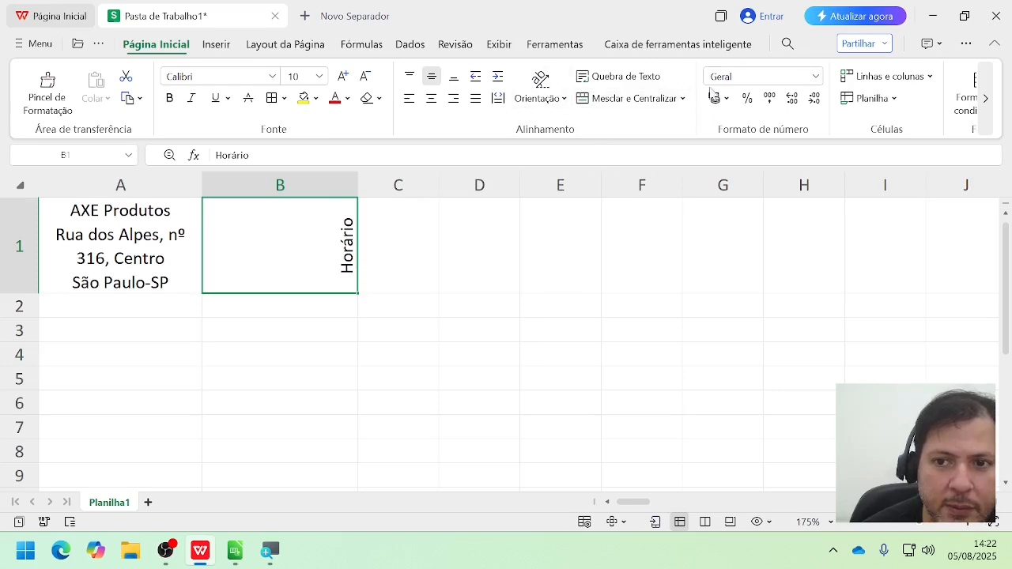
left_click(540, 82)
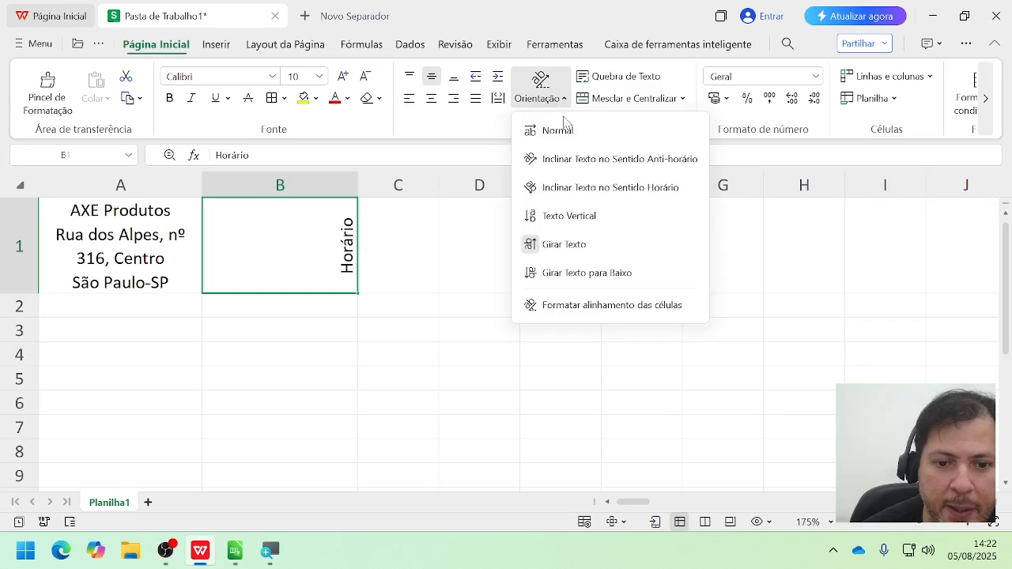
left_click(564, 278)
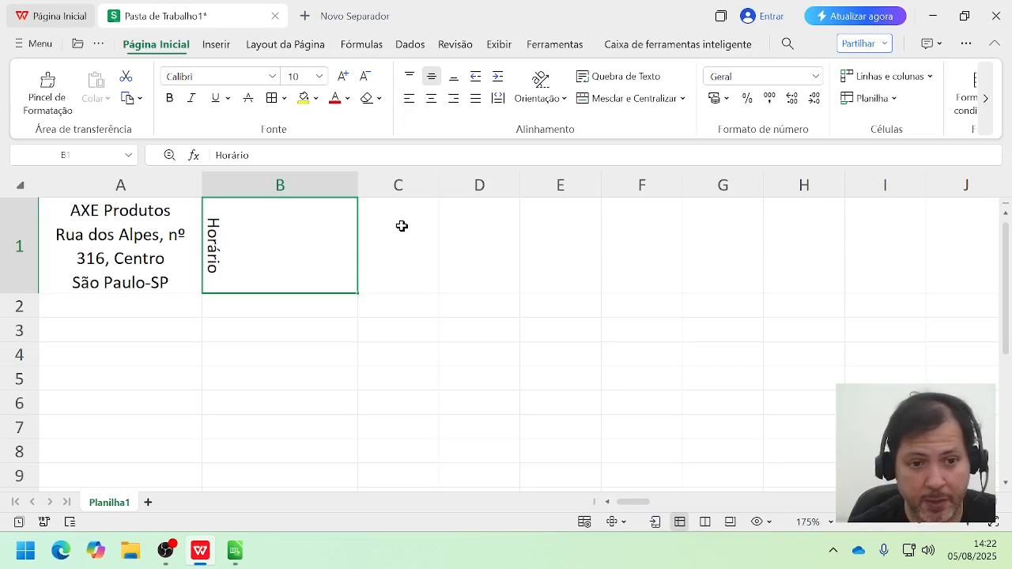
Step: Narrow column B to about three quarters of column C's width and move the selection to cell A2
left_click_drag(358, 192, 263, 193)
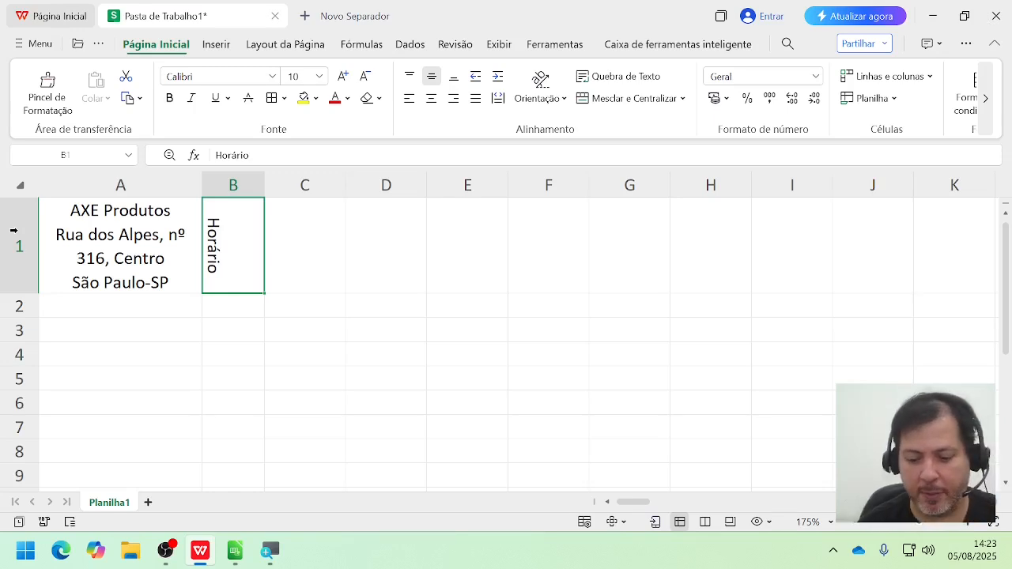
key("Right")
key("Down")
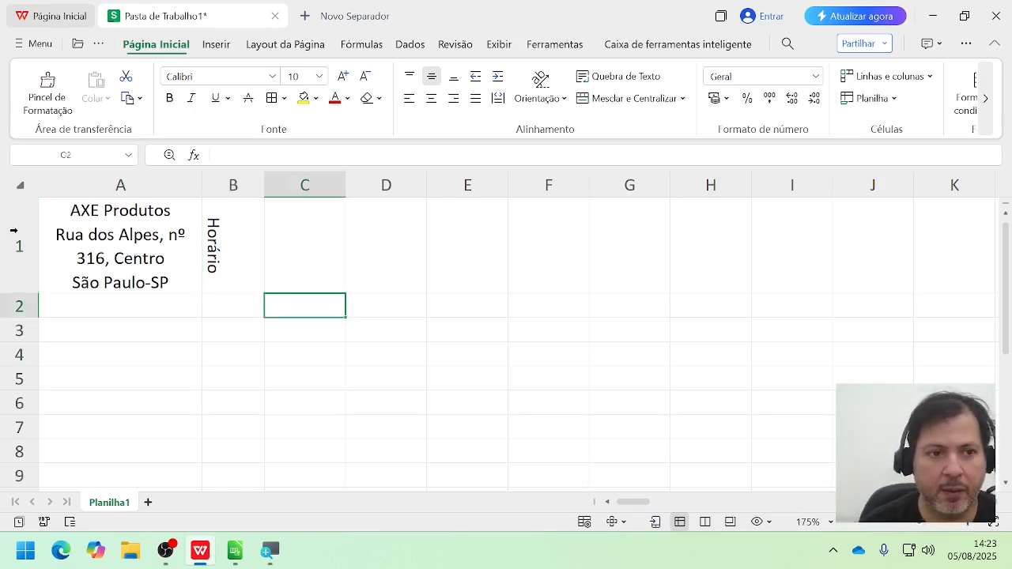
key("Left")
key("Left")
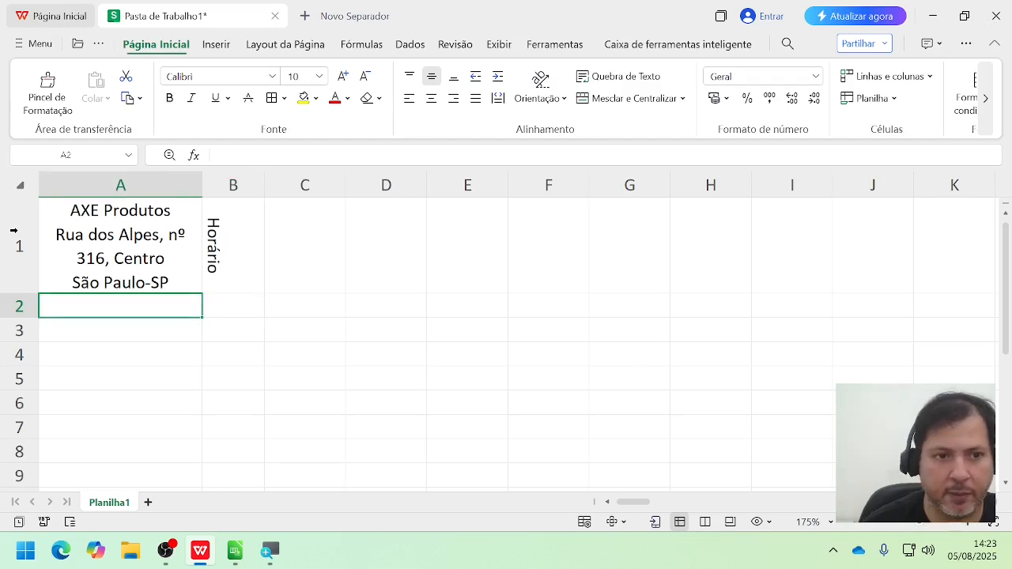
Step: Examine how the formula bar shows the content of empty cell C1 and of the "Horário" cell B1
key("Right")
key("Right")
key("Up")
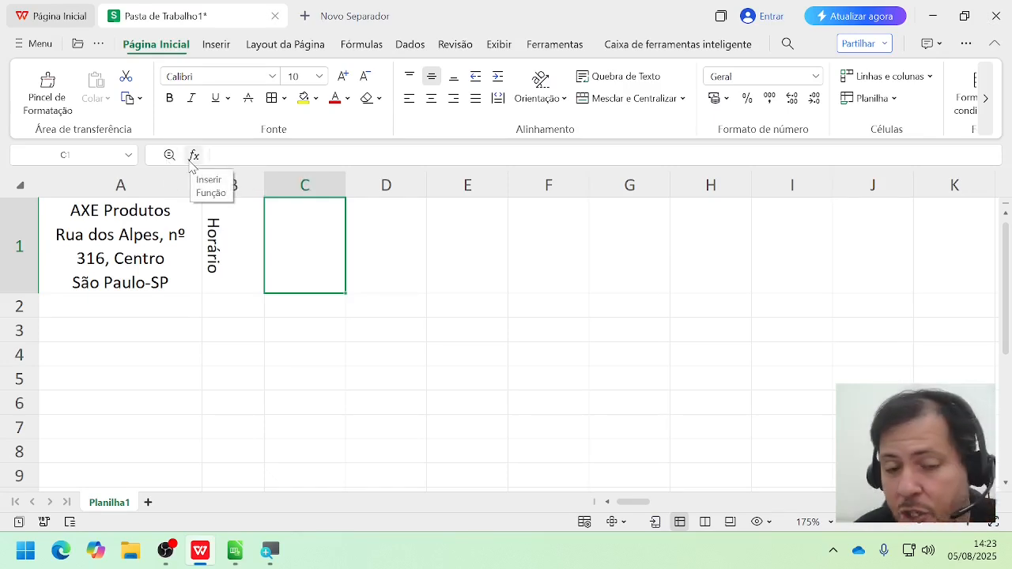
left_click(273, 152)
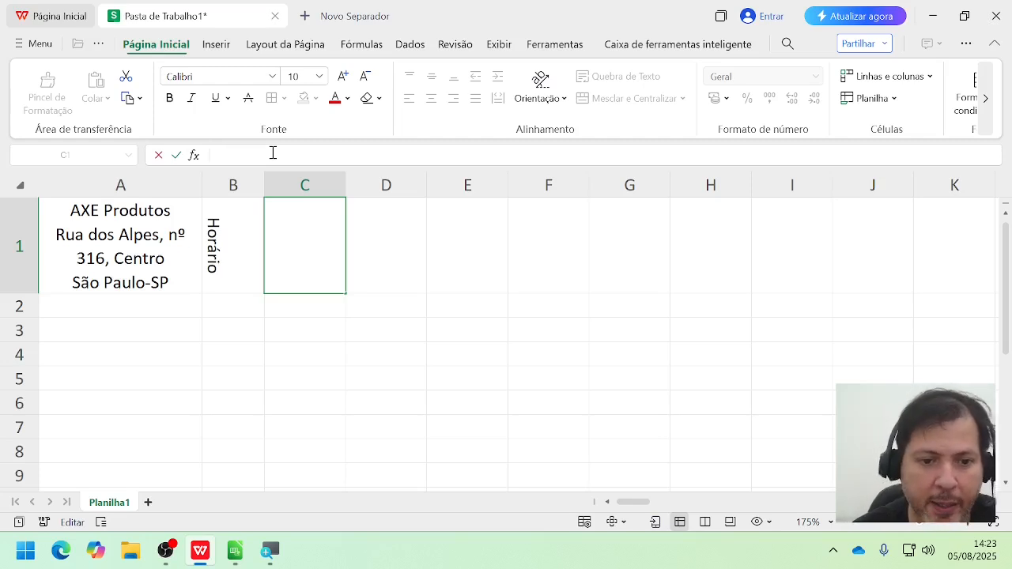
left_click(204, 250)
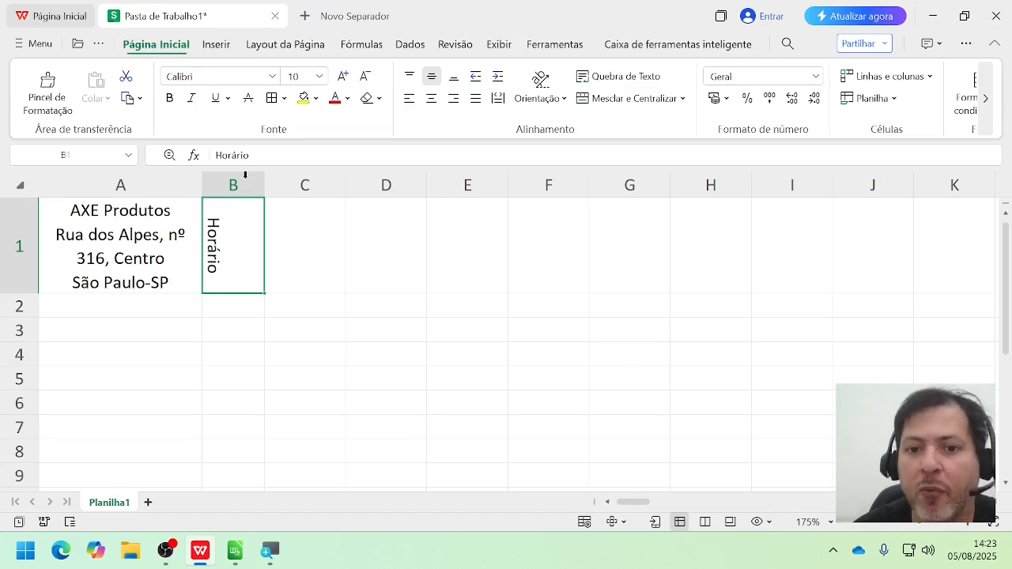
left_click(282, 159)
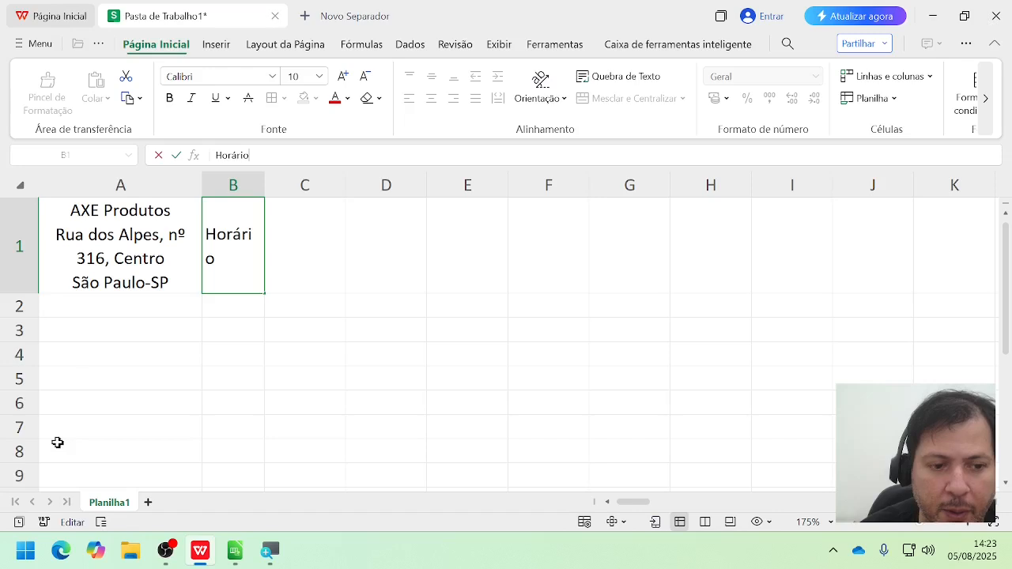
Step: Enter 10 in cell A2 and 2 in cell B2
left_click(127, 310)
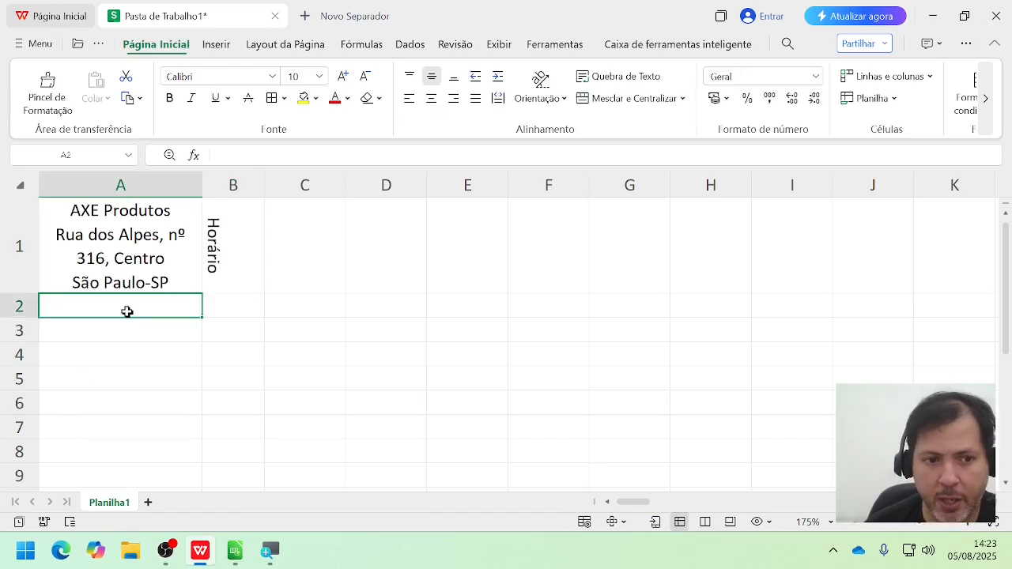
type("10")
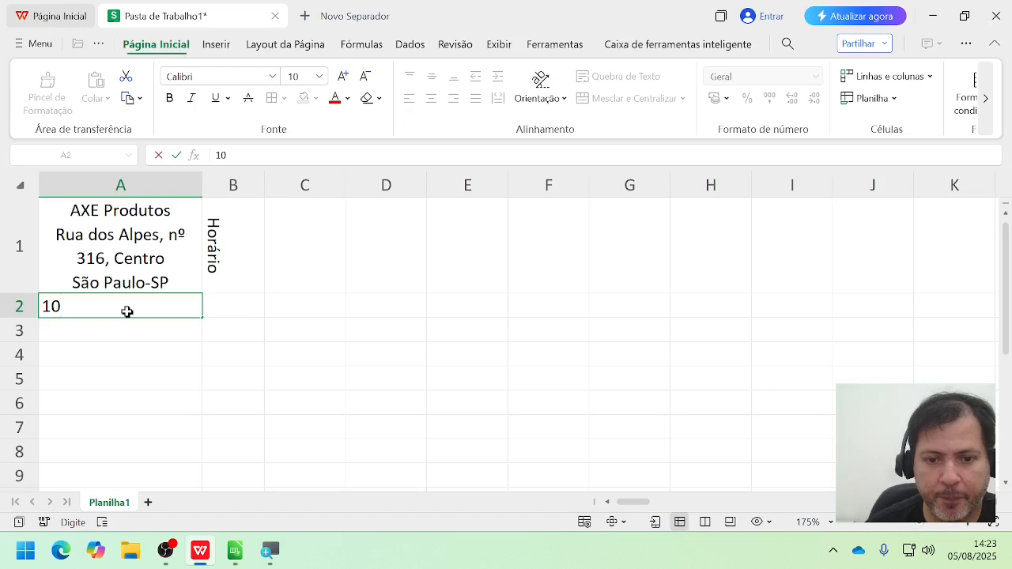
left_click(256, 312)
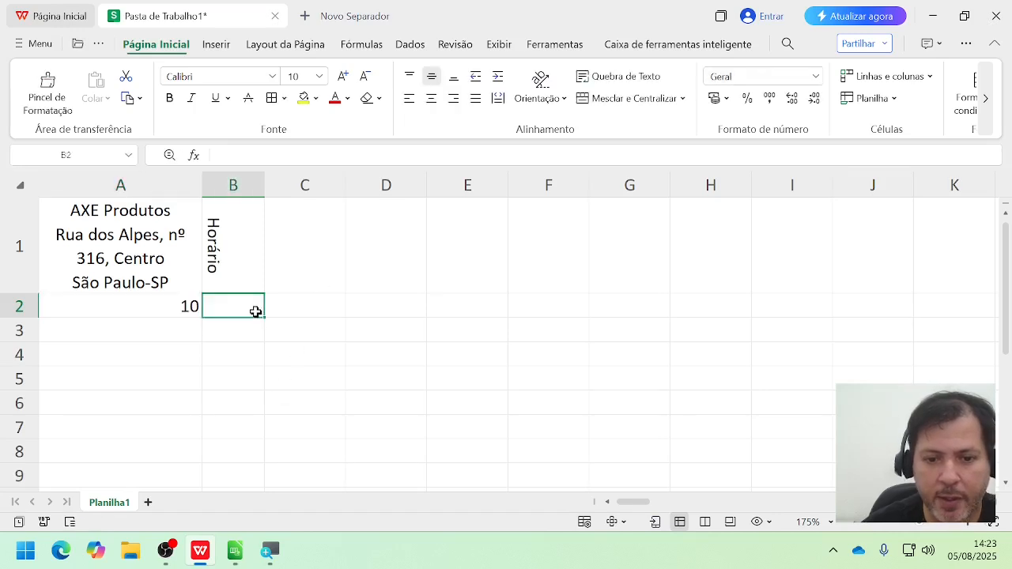
type("2")
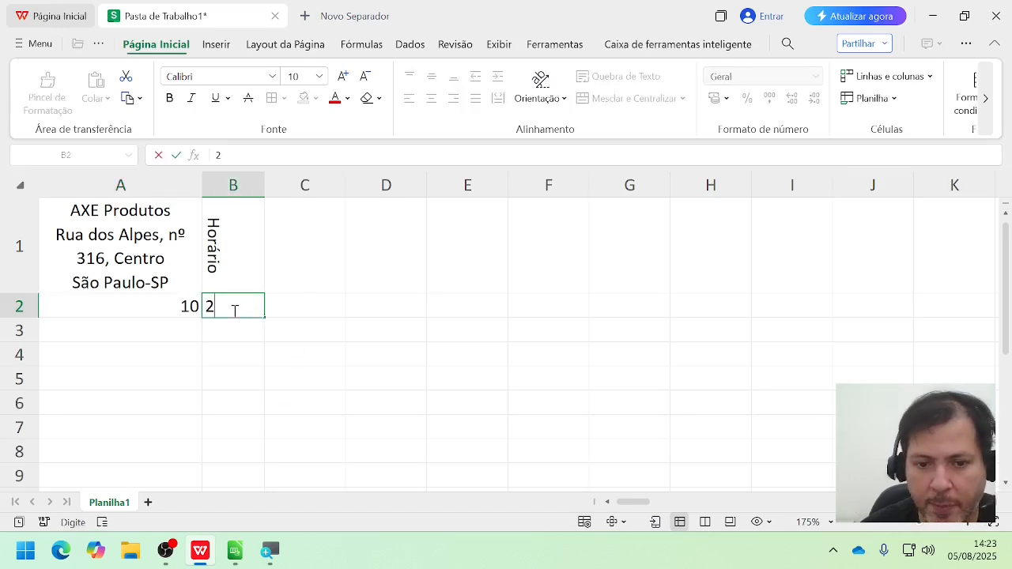
Step: Enter the formula =A2+B2 in cell C2, picking A2 and B2 as cell references
left_click(274, 307)
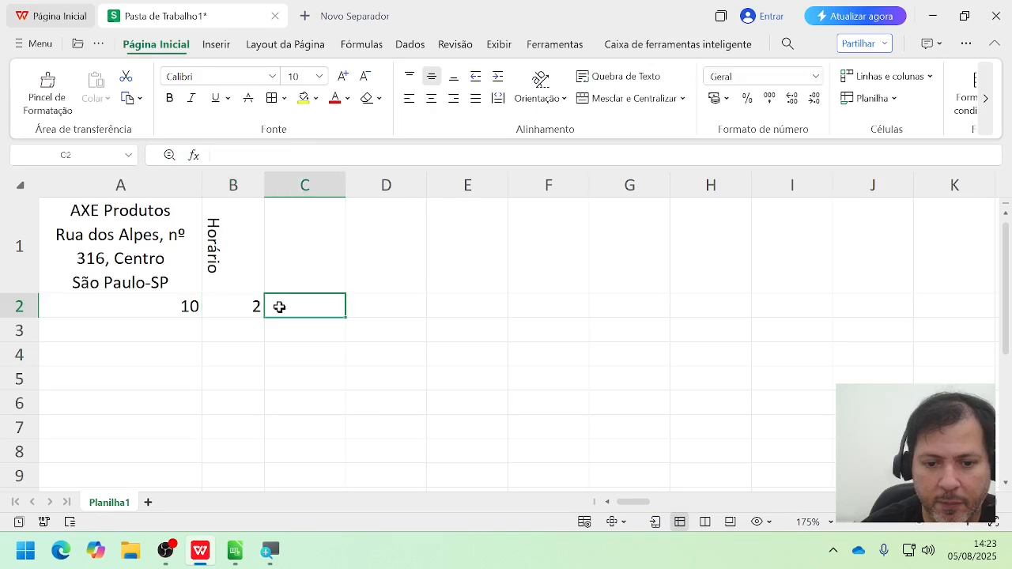
type("=")
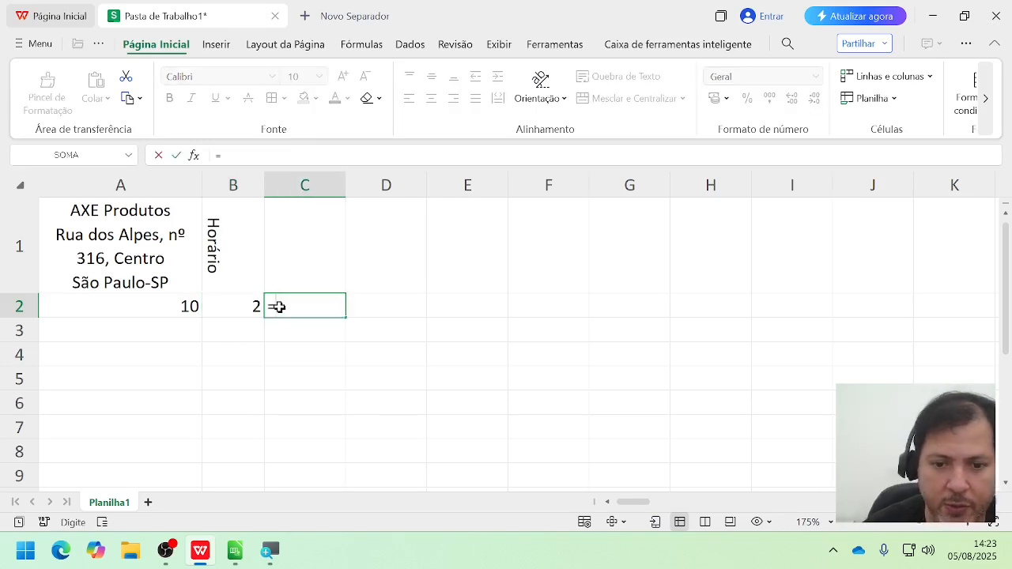
left_click_drag(301, 306, 272, 306)
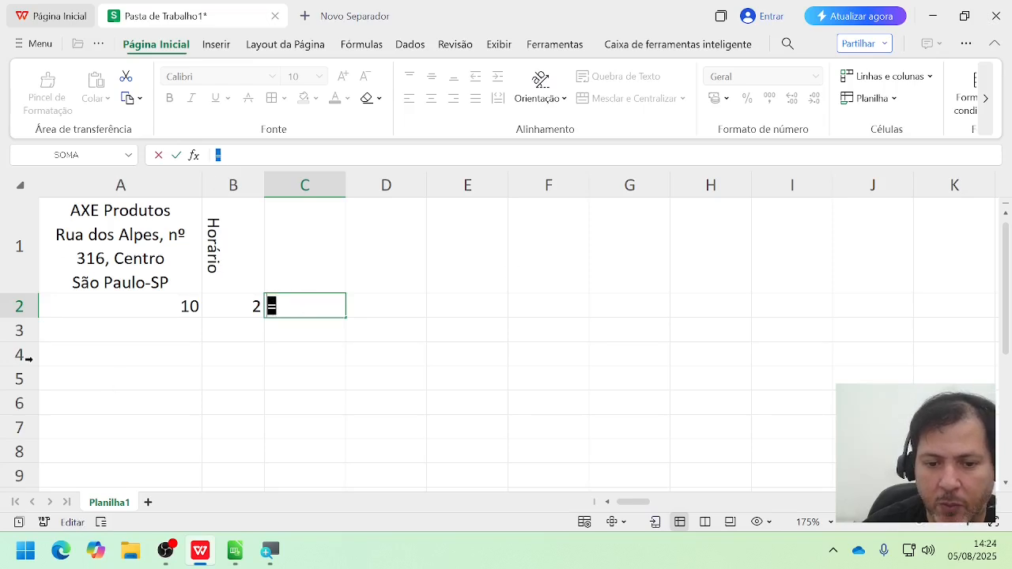
left_click(177, 309)
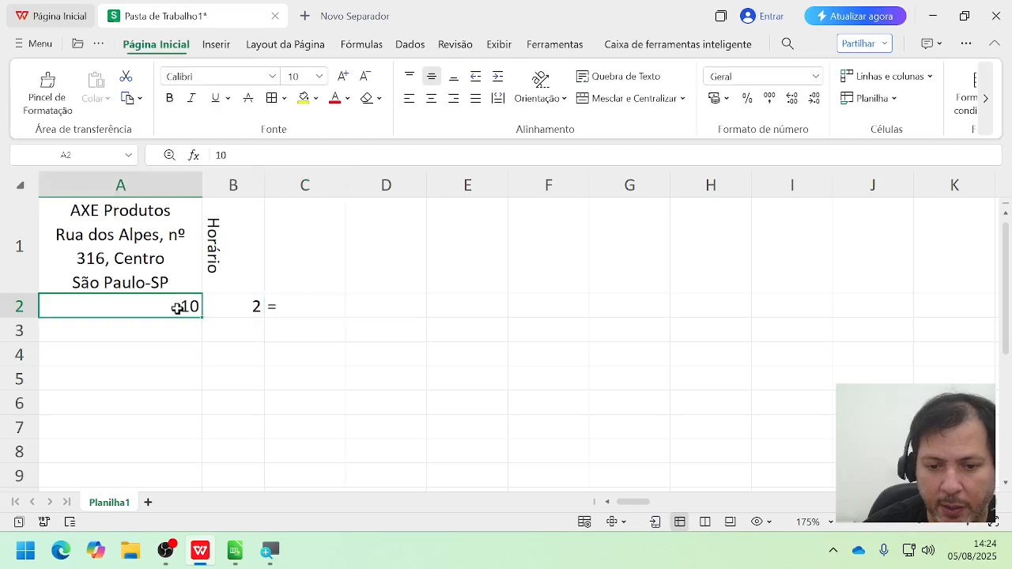
left_click(340, 305)
double_click(333, 304)
left_click(196, 306)
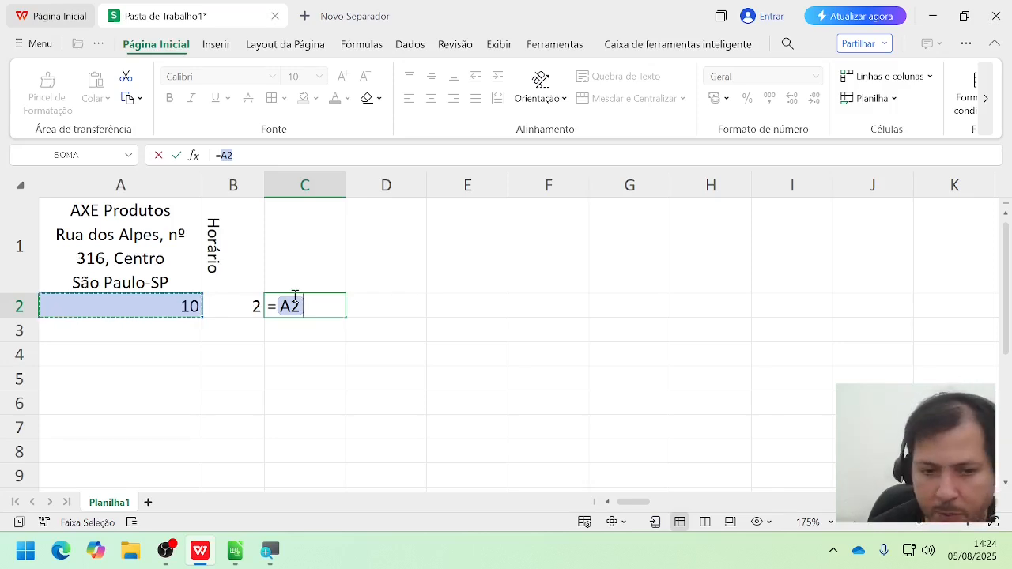
type("+")
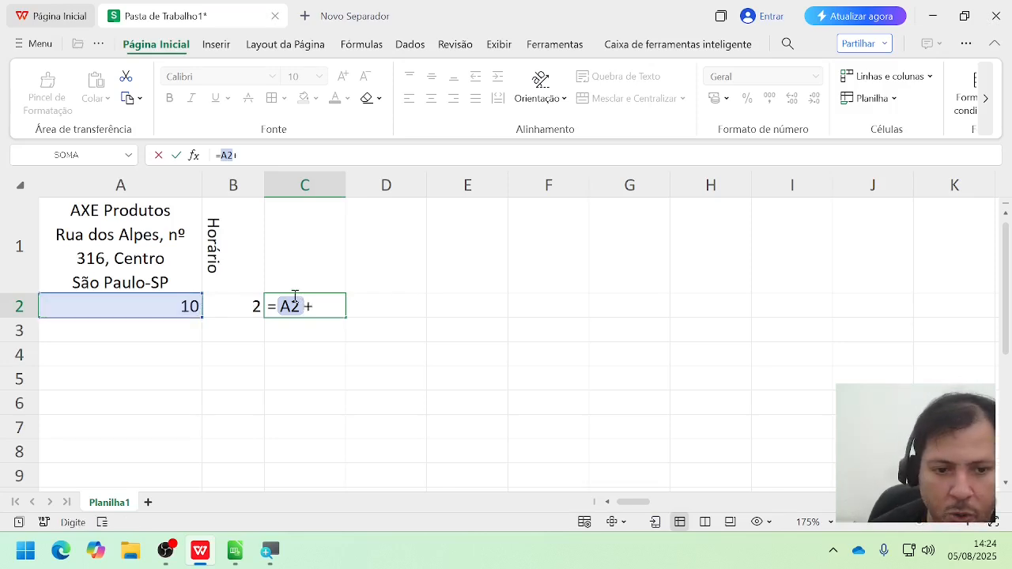
left_click(253, 304)
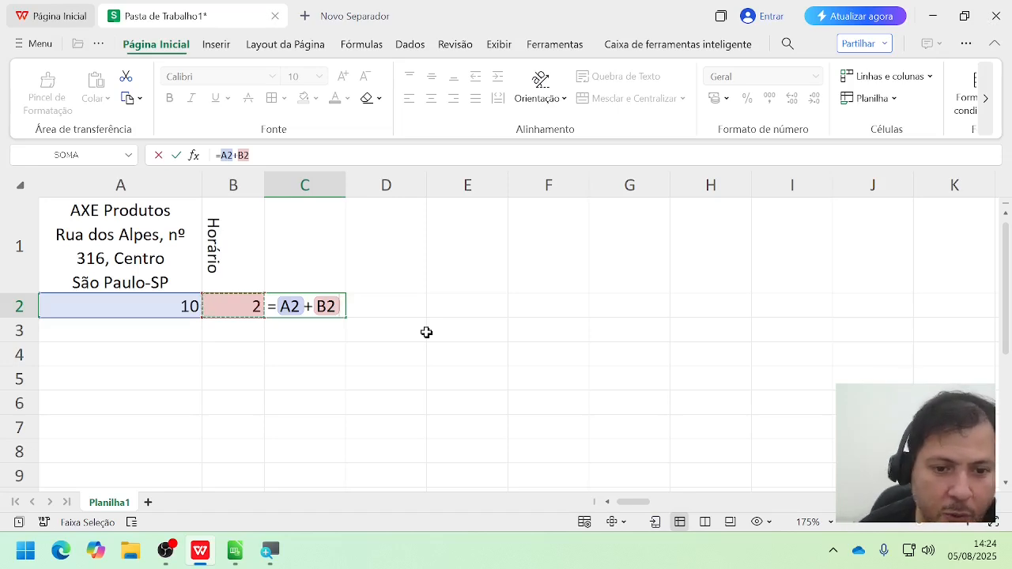
key("Return")
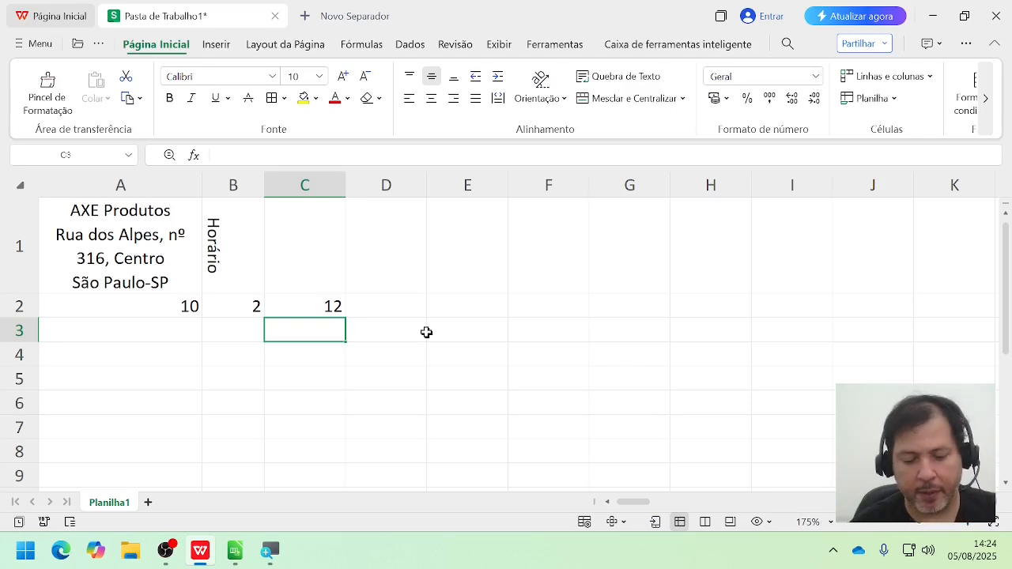
Step: Examine in the formula bar the formula behind cell C2 and the full address text of cell A1
left_click(303, 311)
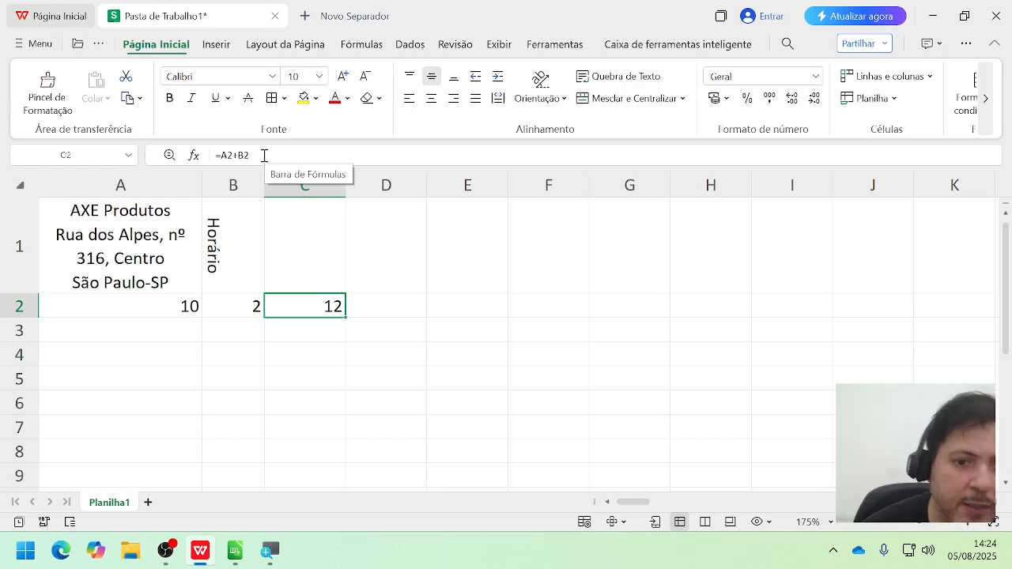
left_click_drag(264, 155, 204, 166)
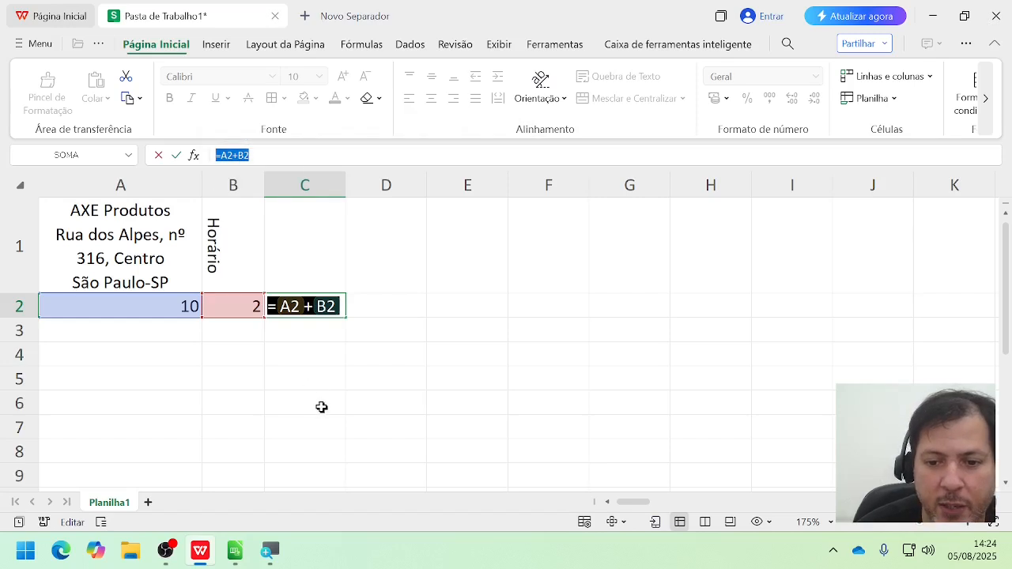
key("Return")
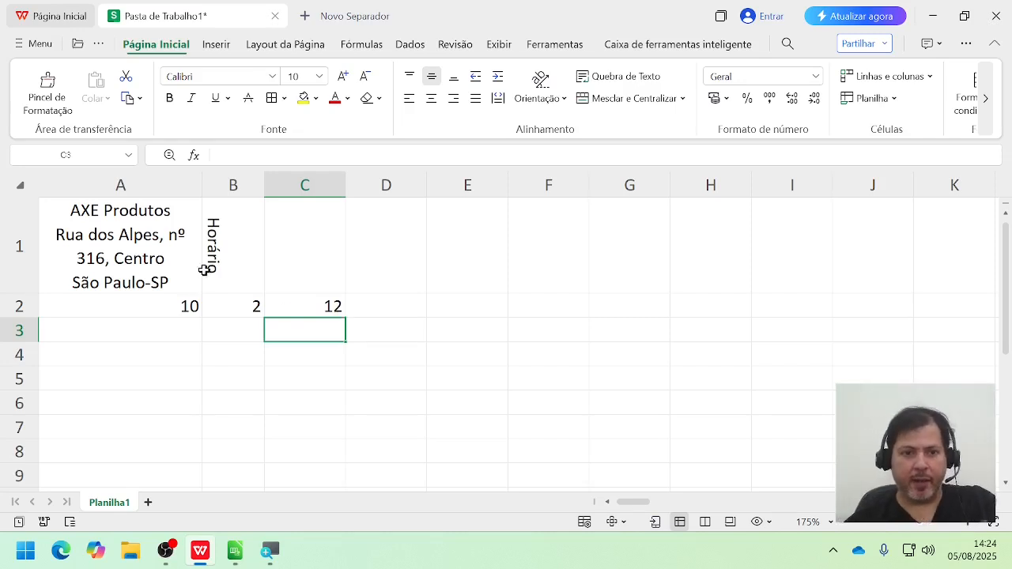
left_click(144, 249)
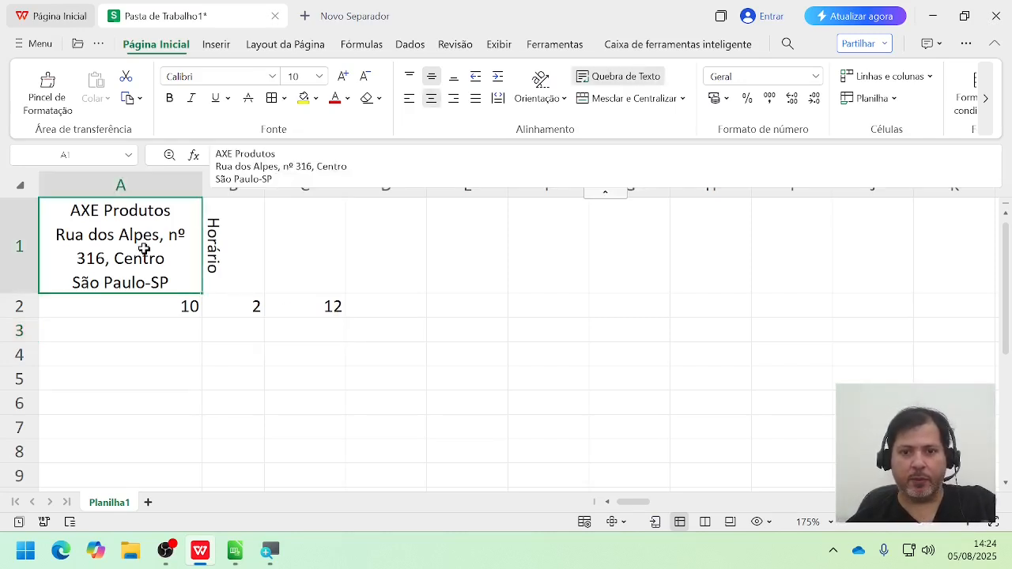
left_click(317, 316)
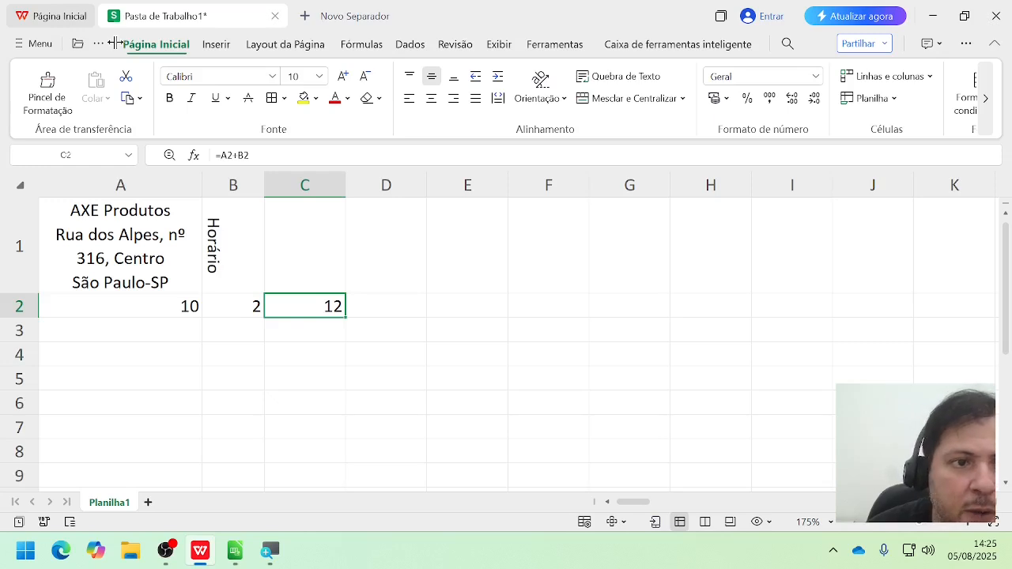
Step: View the print settings for the active sheet and close them without printing
left_click(38, 46)
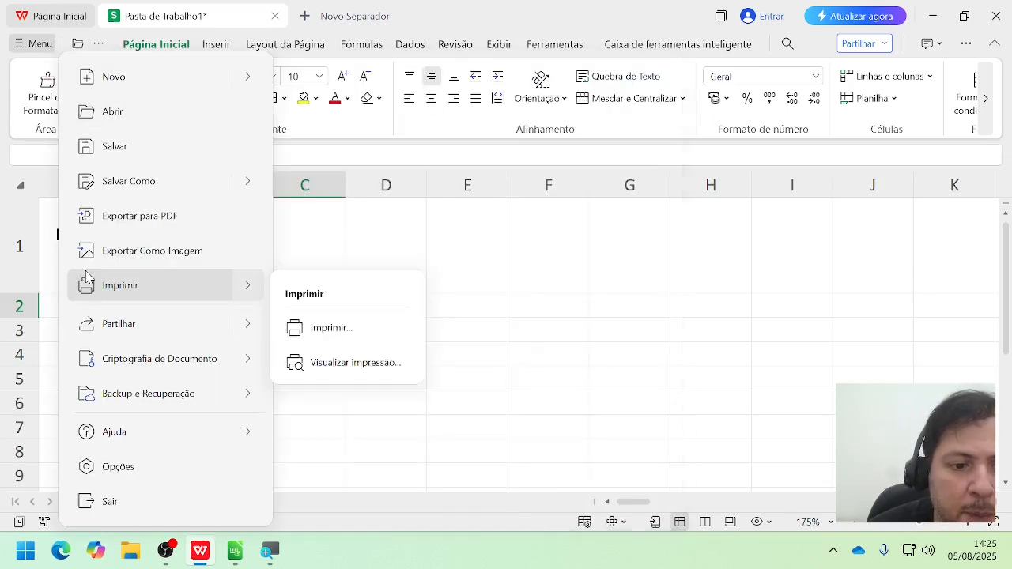
left_click(87, 276)
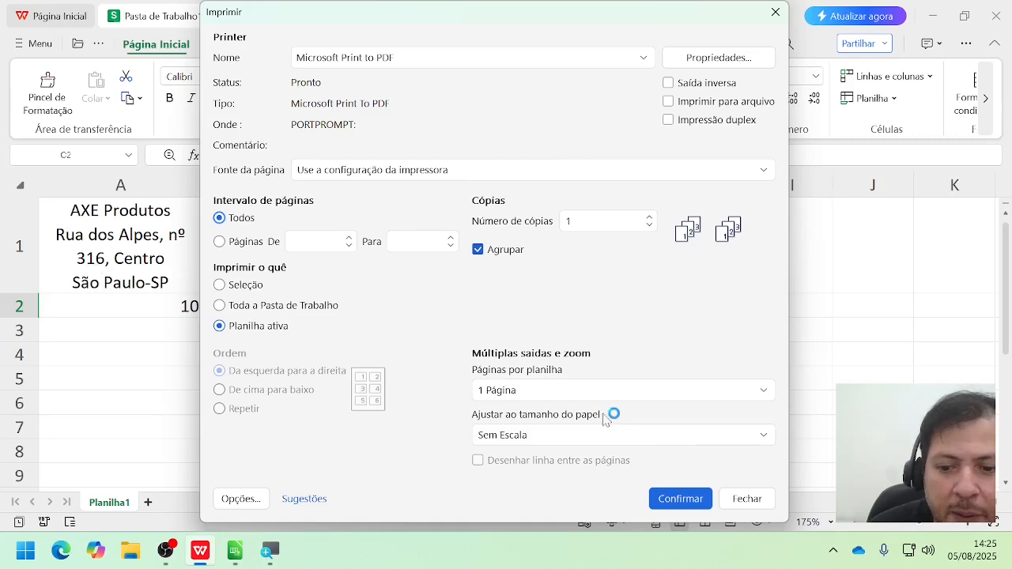
left_click(743, 500)
Step: Open the print preview, enlarge the page around the table to inspect it, and return to the sheet
left_click(36, 43)
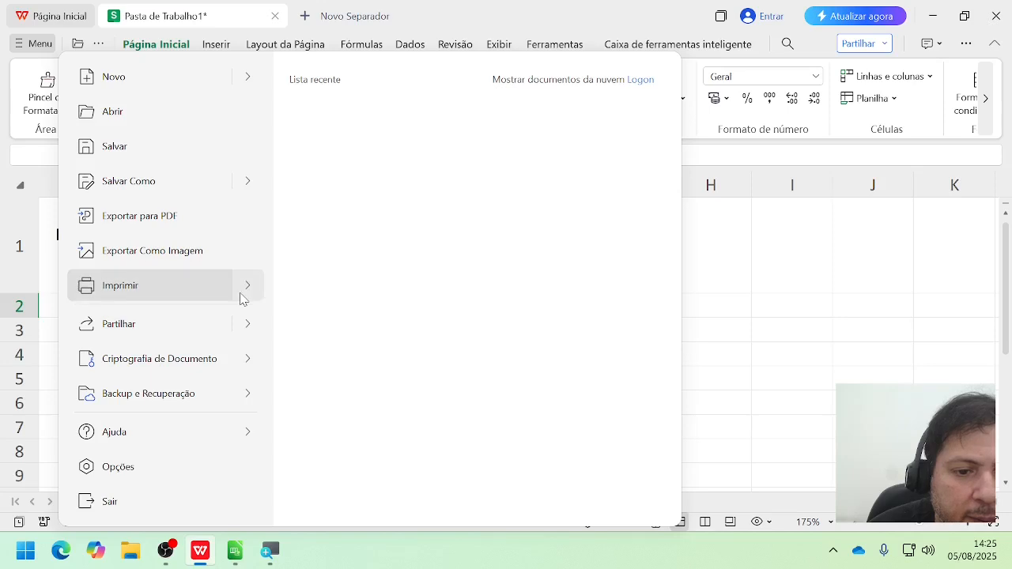
mouse_move(241, 299)
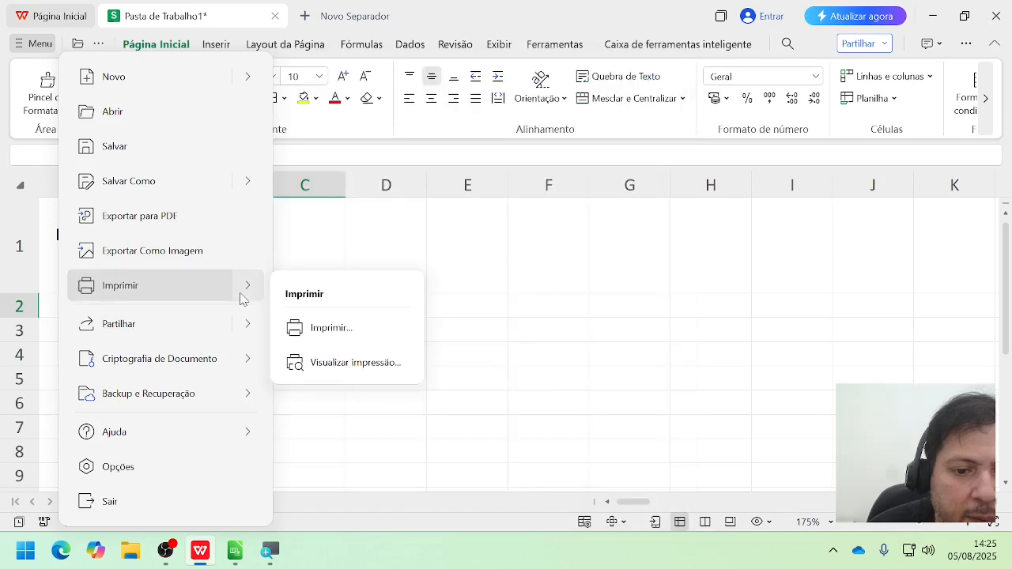
left_click(348, 363)
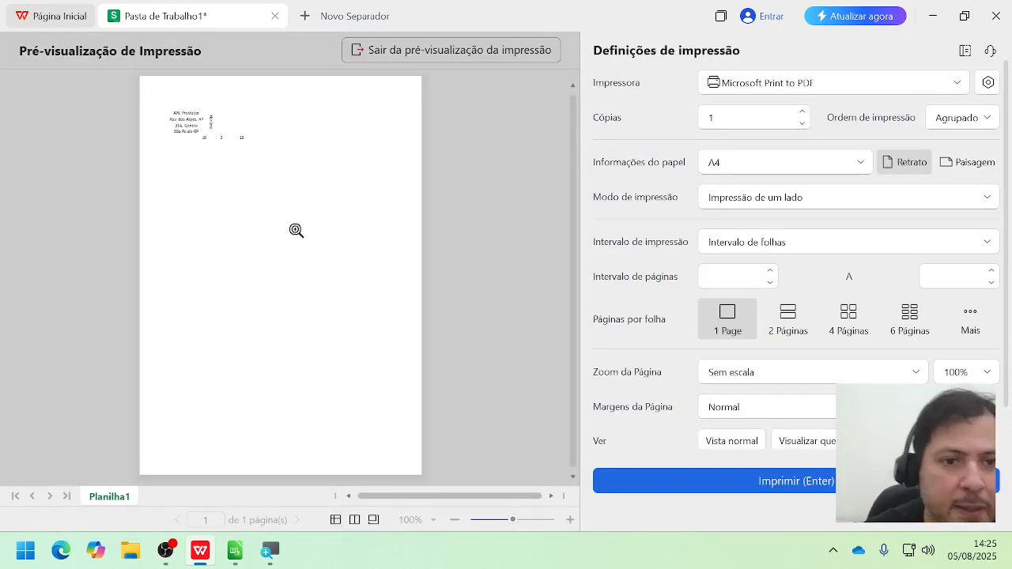
left_click(198, 119)
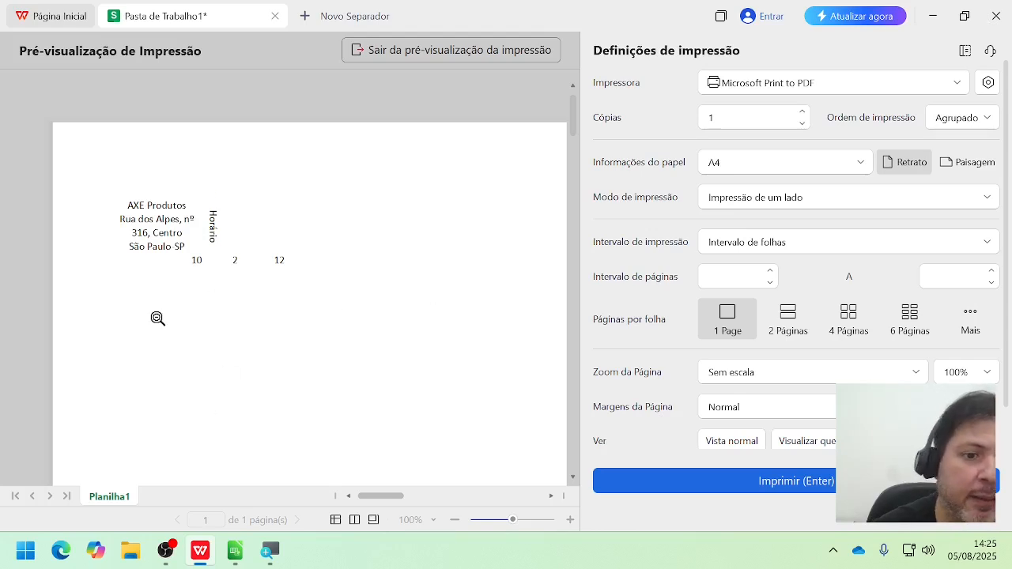
left_click(379, 50)
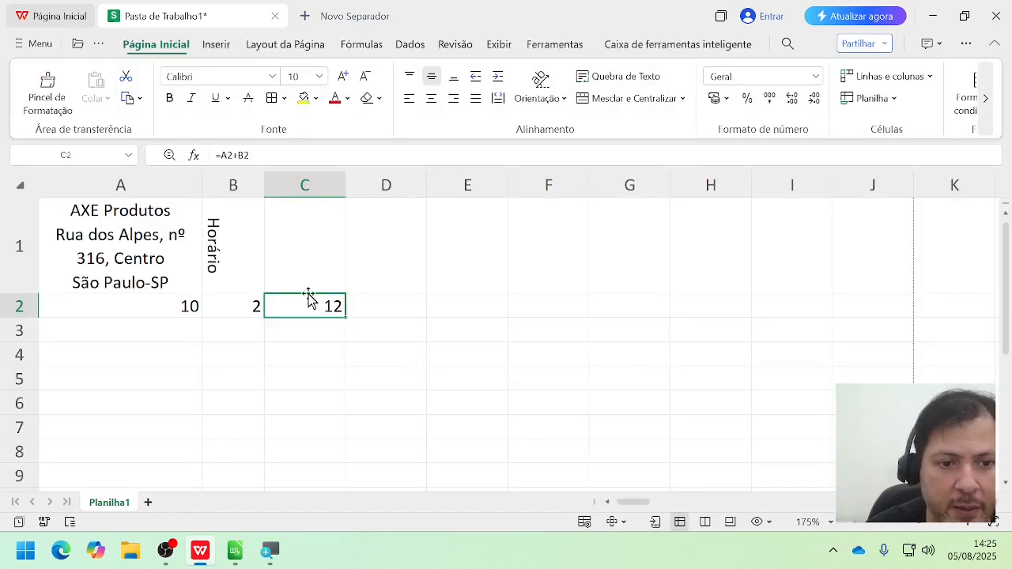
Step: Apply borders to all cells of the range A1:C2
left_click(420, 261)
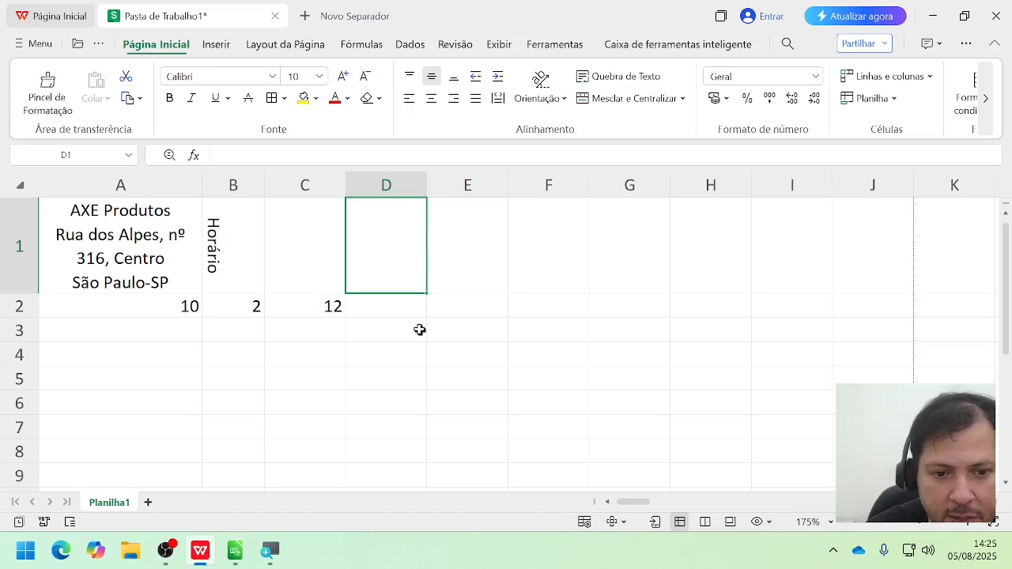
left_click(174, 331)
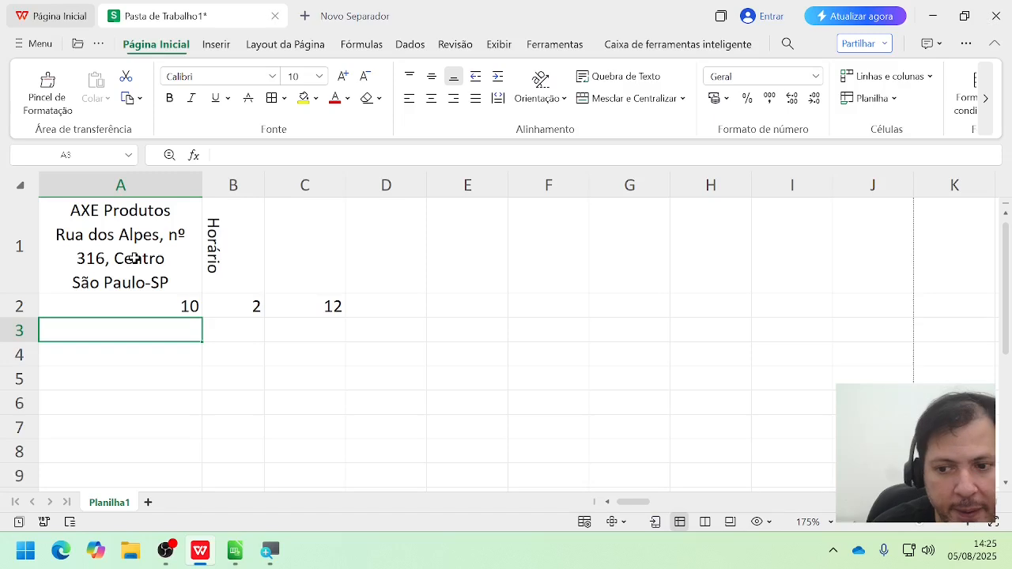
left_click_drag(140, 228, 322, 306)
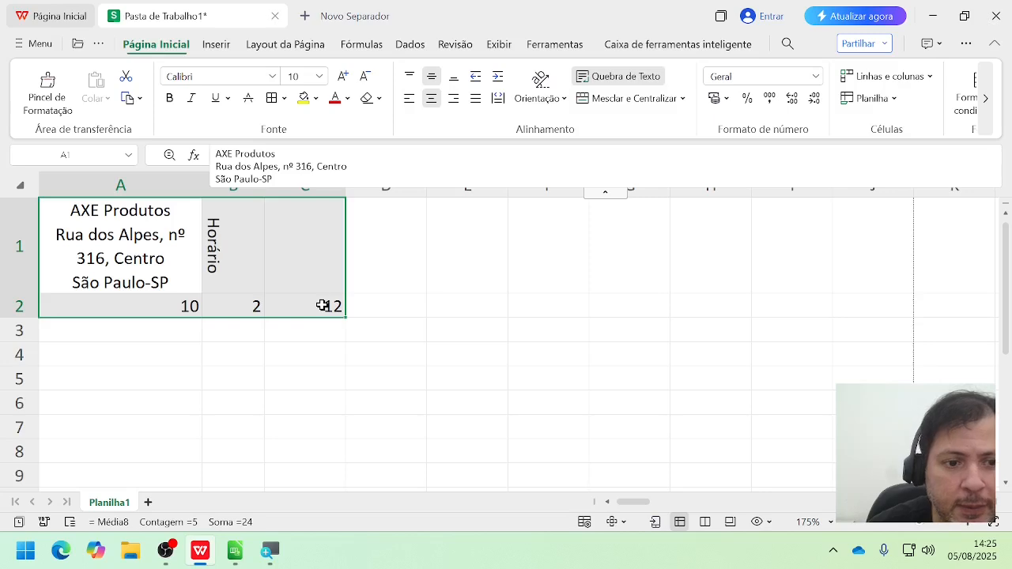
left_click(129, 242)
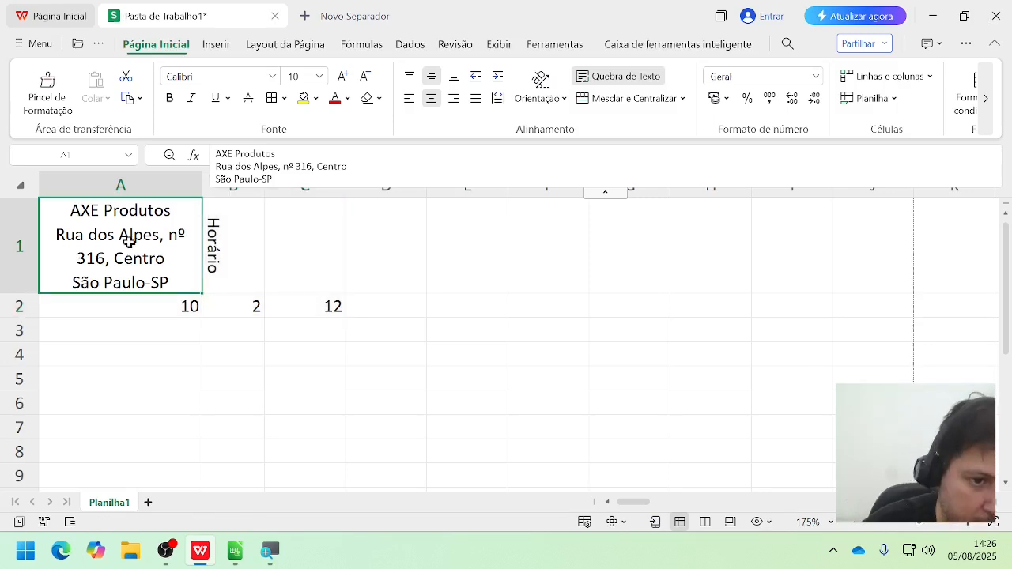
left_click_drag(129, 242, 312, 316)
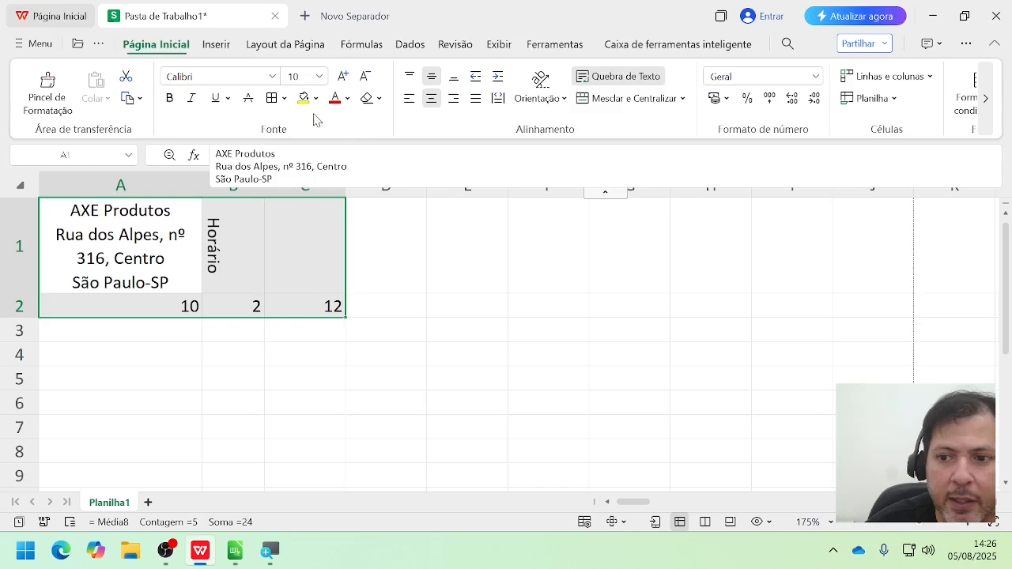
left_click(273, 98)
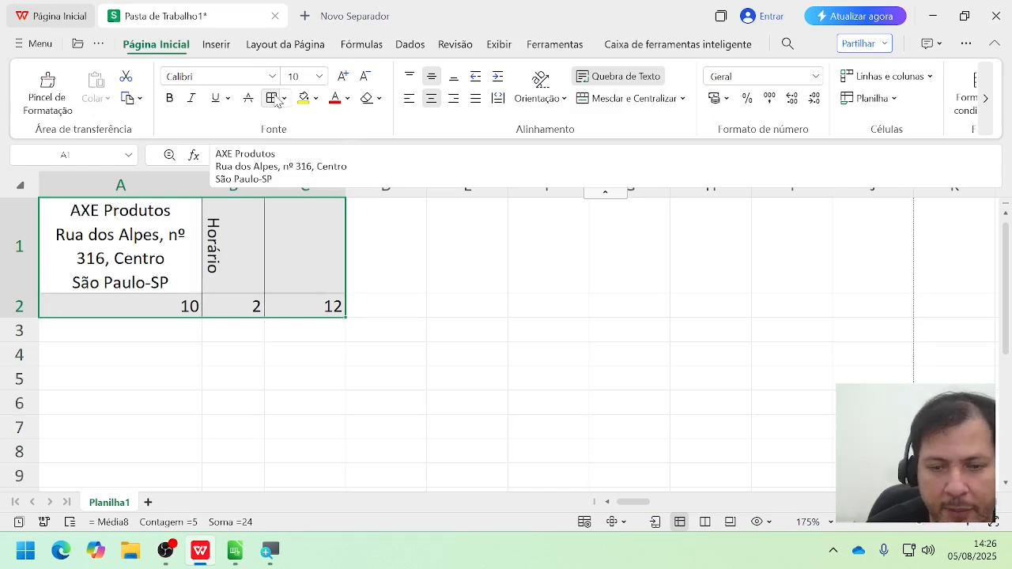
Step: Open the print preview to inspect the borders around the table, and return to the sheet
left_click(38, 45)
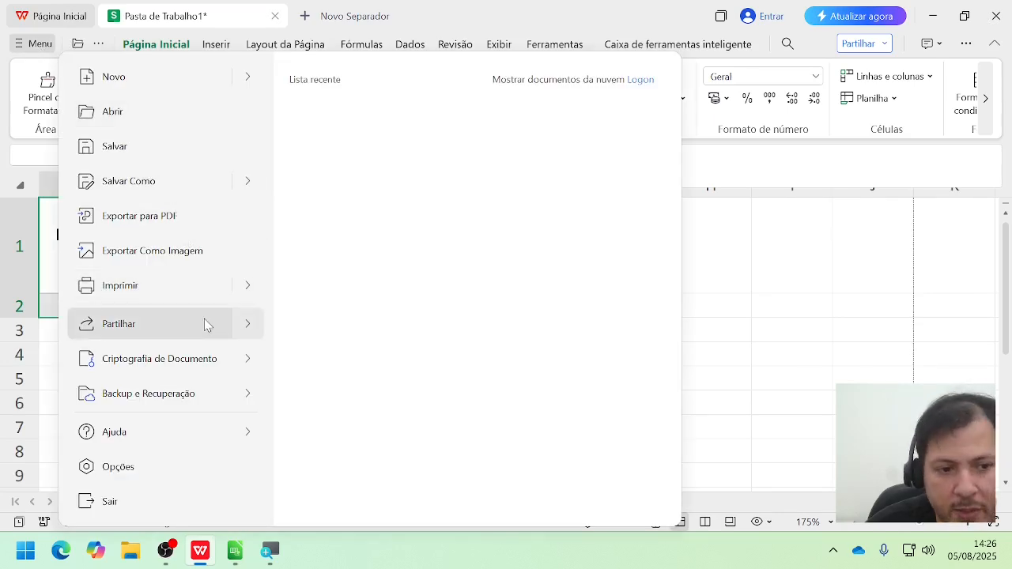
left_click(248, 286)
left_click(378, 387)
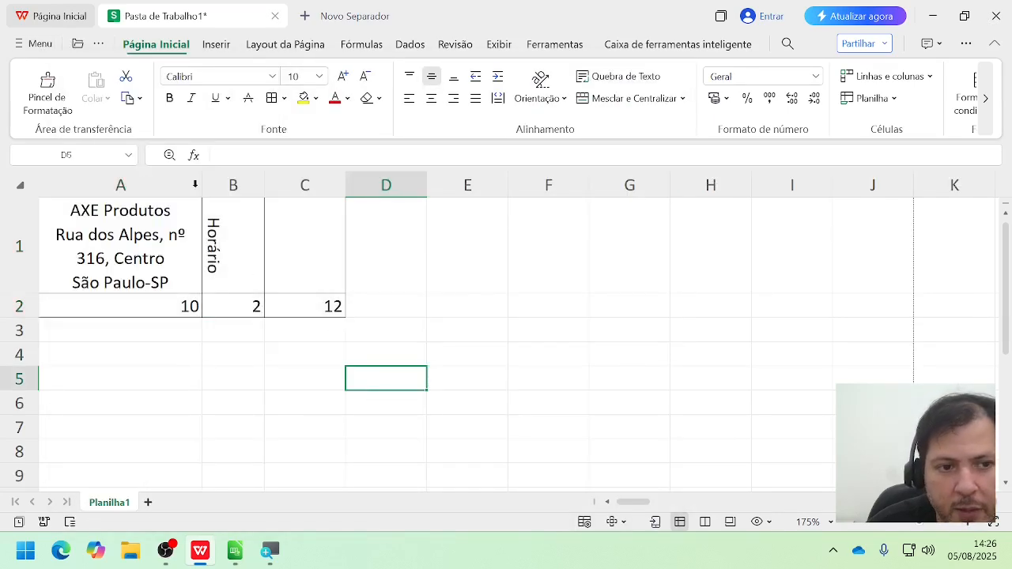
left_click(48, 48)
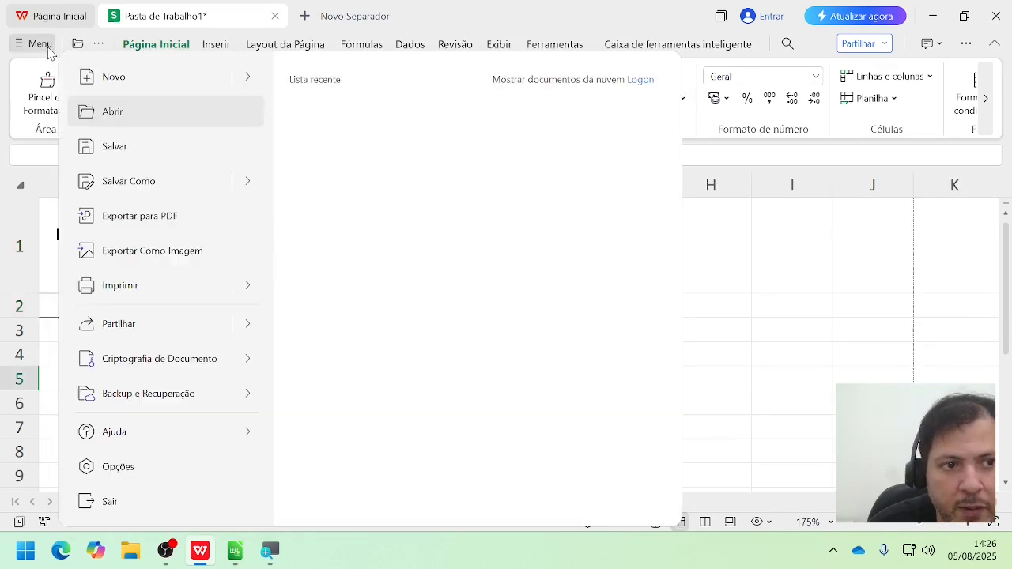
left_click(245, 290)
left_click(317, 360)
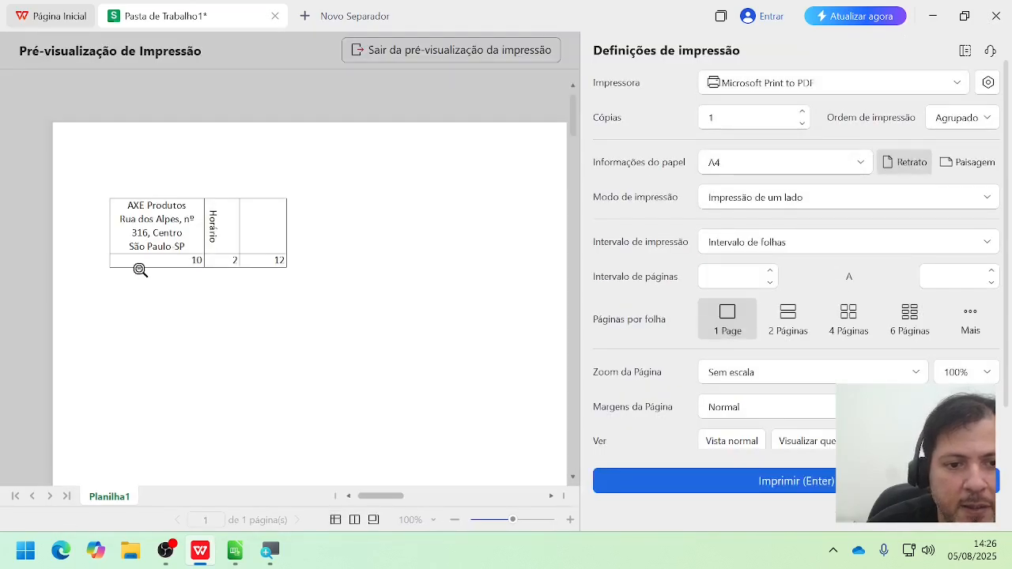
left_click(231, 248)
left_click(230, 249)
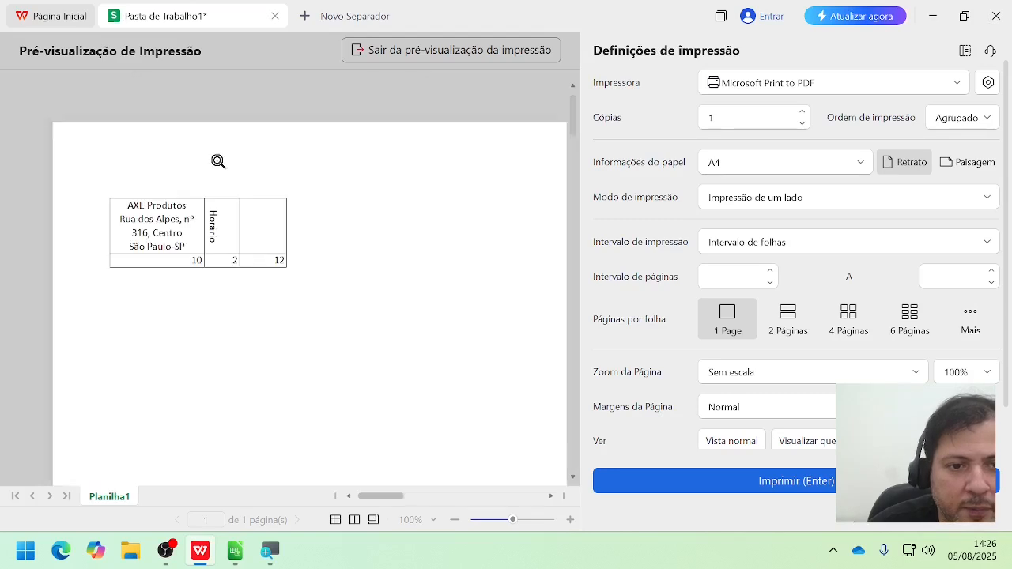
left_click(371, 55)
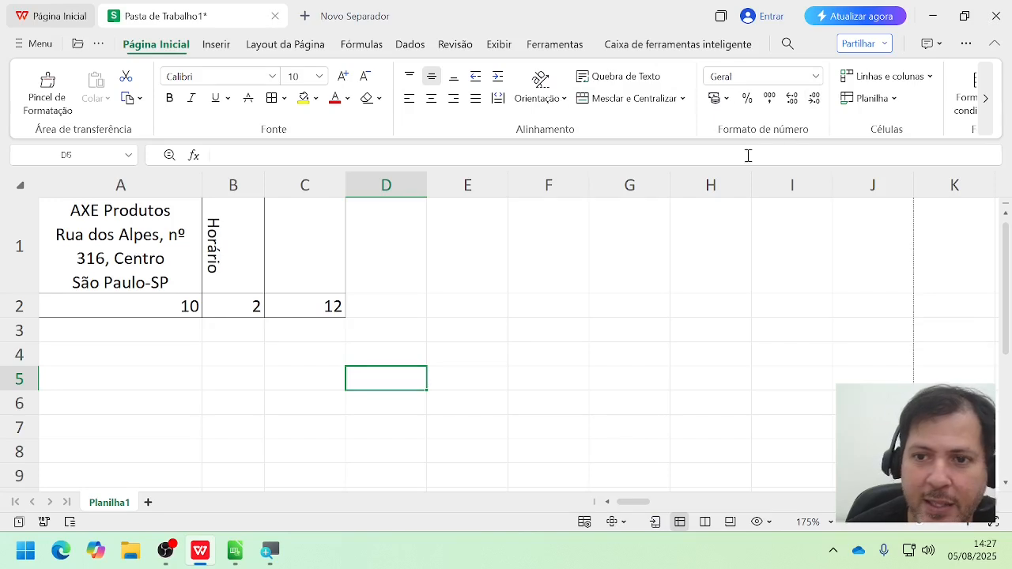
Step: Enter the value 23,50 in cell A3
left_click(815, 76)
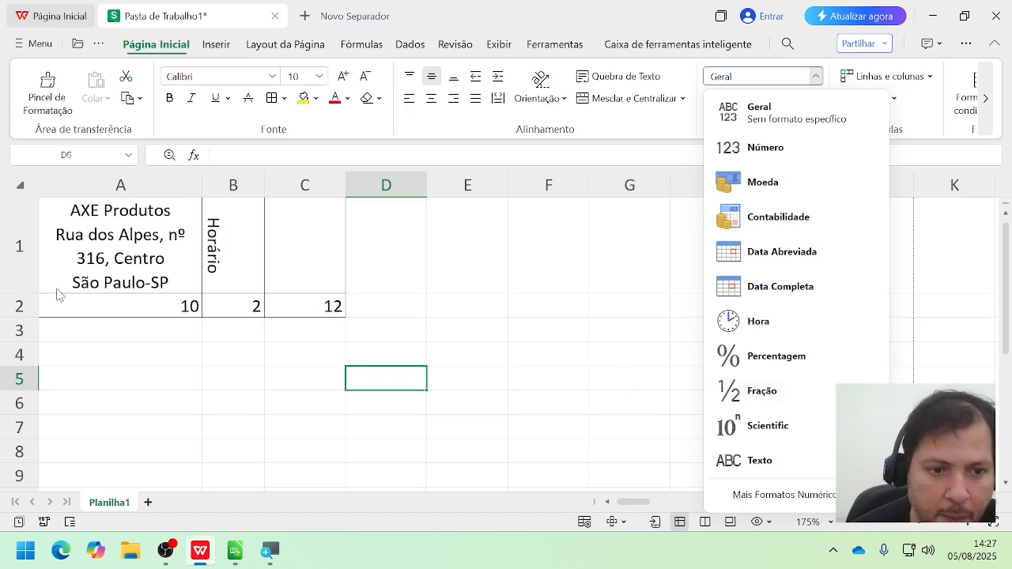
left_click(142, 340)
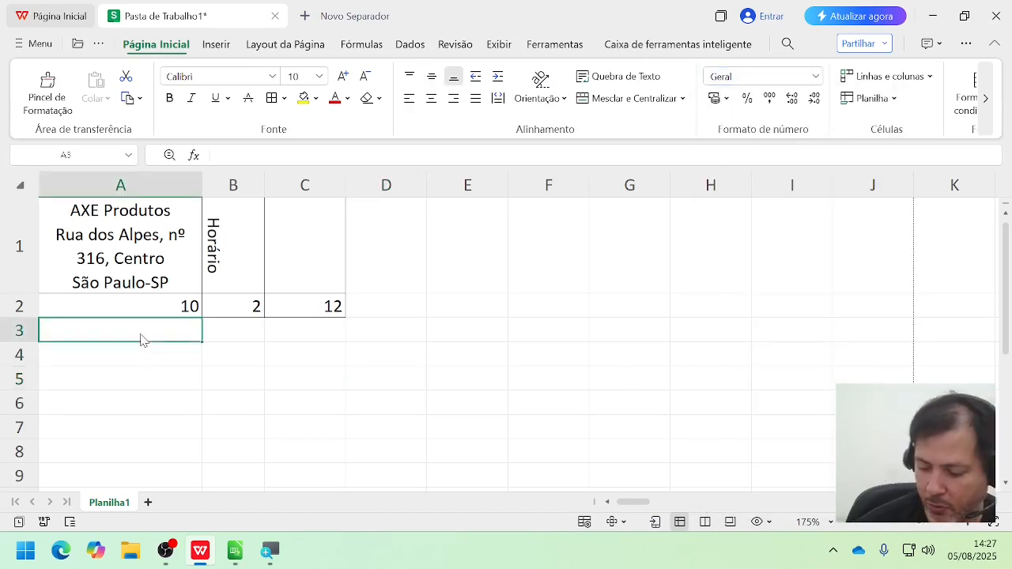
type("2")
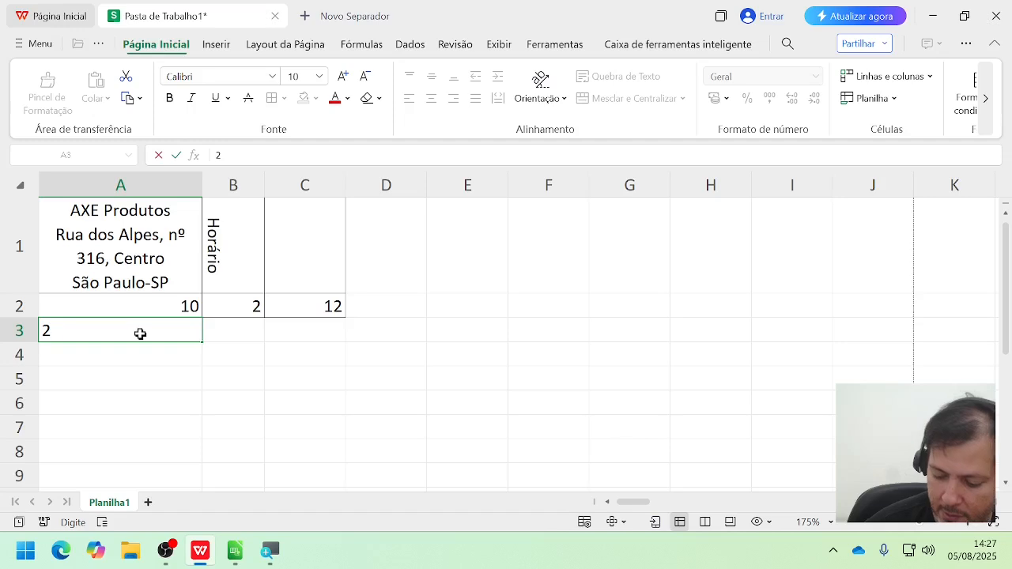
type("3,50")
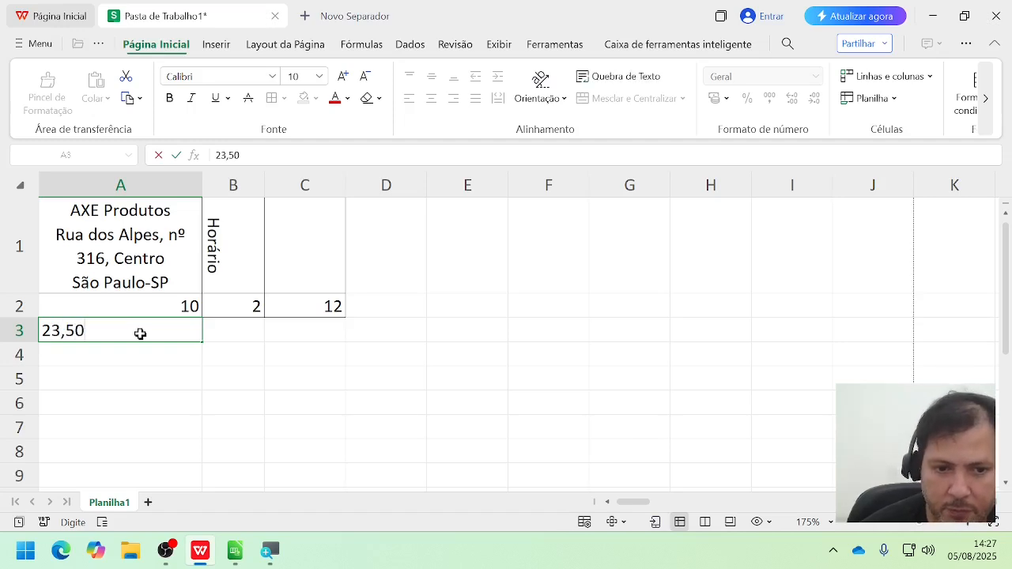
left_click(137, 375)
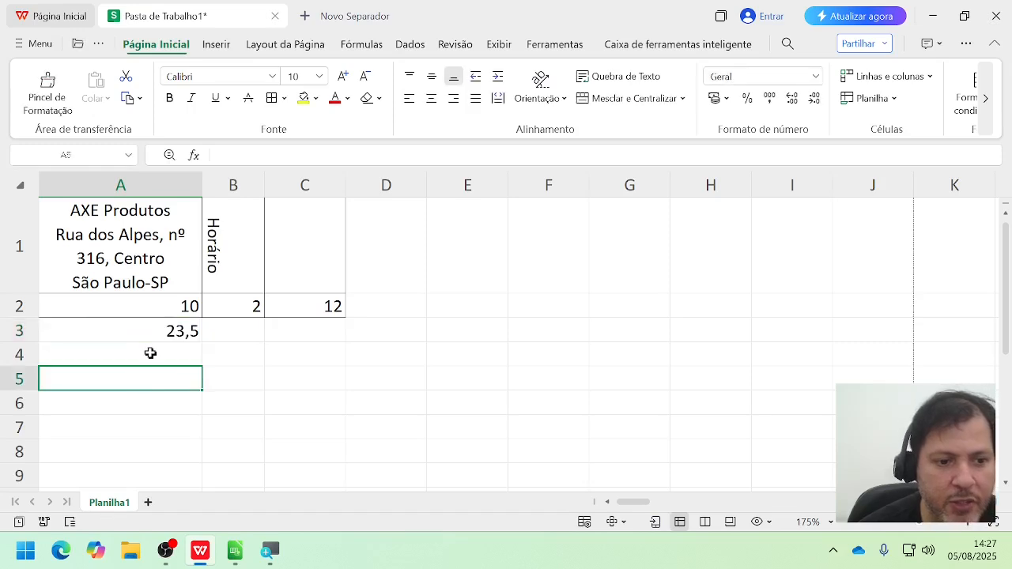
Step: Increase the decimals of cell A3 to two places and reduce them back to one
left_click(163, 347)
left_click(165, 337)
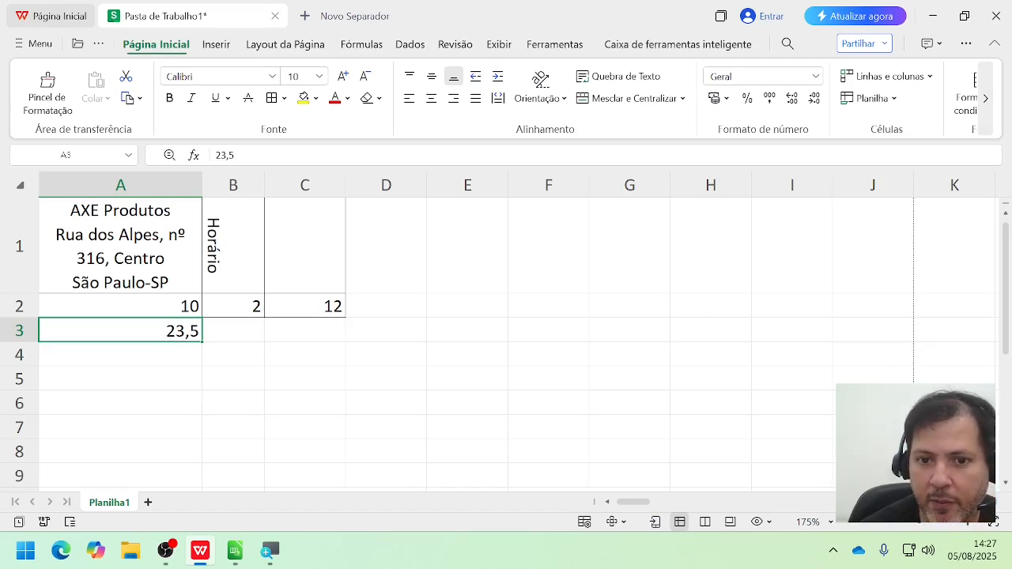
left_click(797, 105)
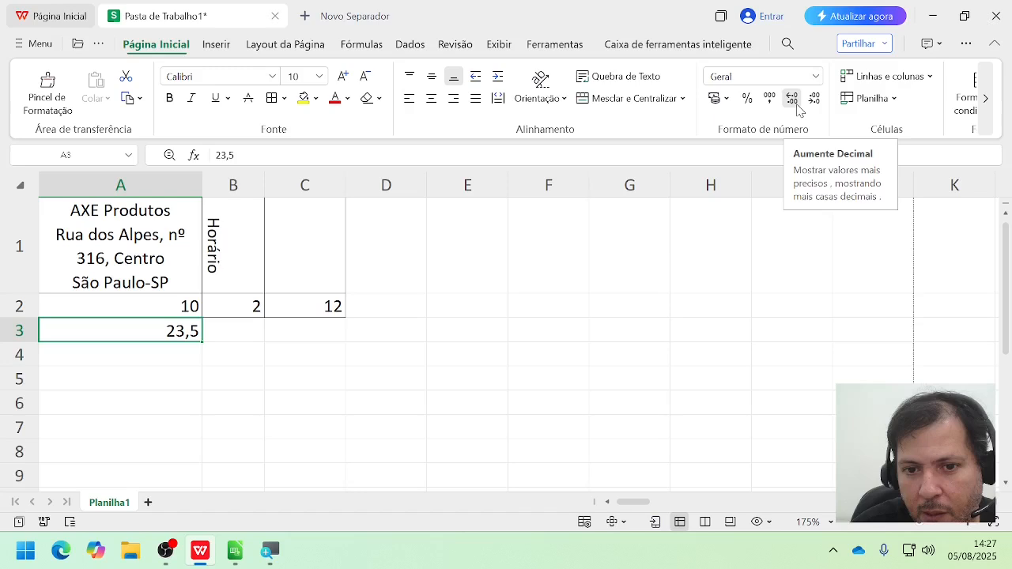
left_click(793, 98)
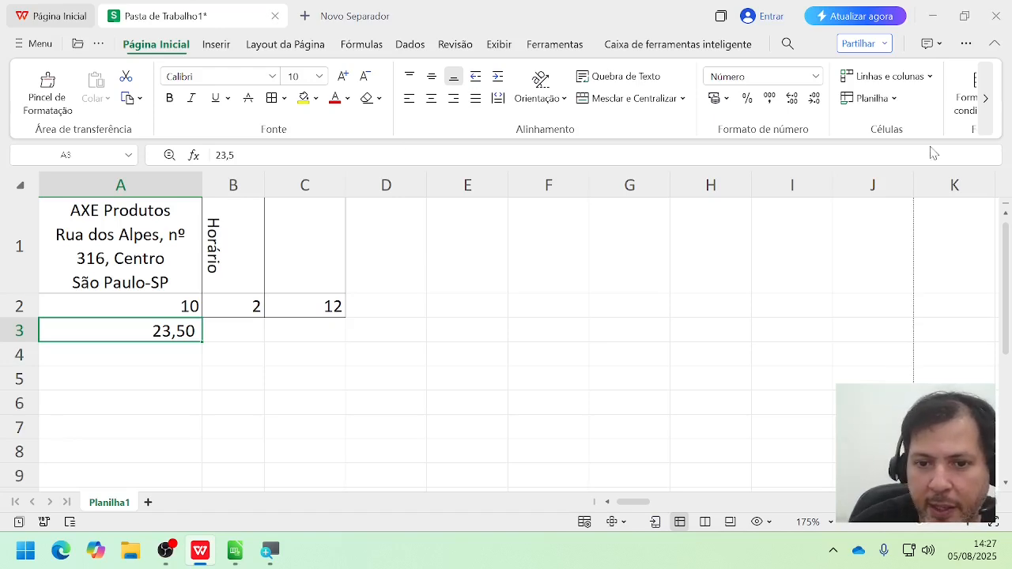
left_click(814, 99)
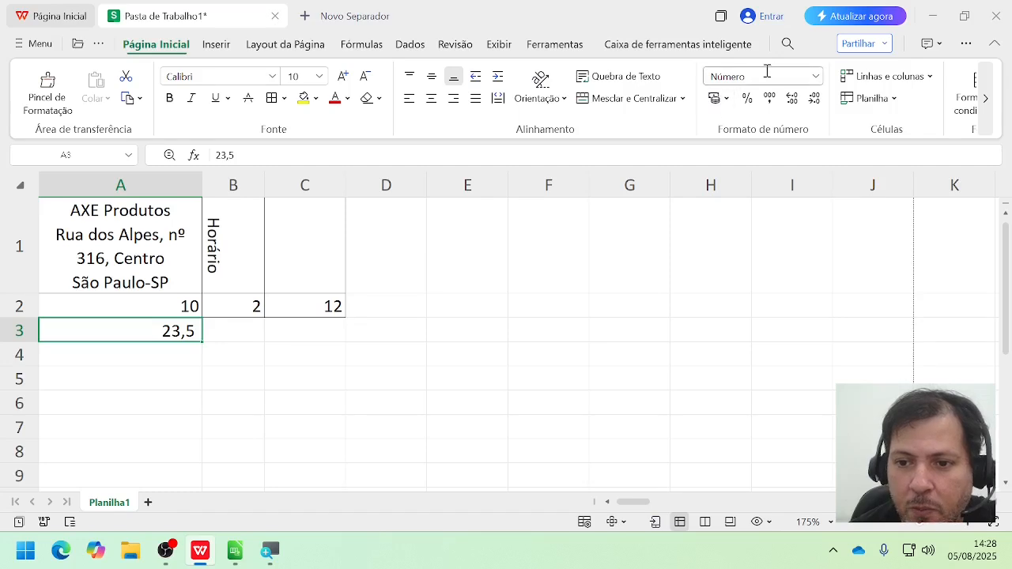
Step: Format the value in cell A3 as currency with the Moeda number format
left_click(816, 76)
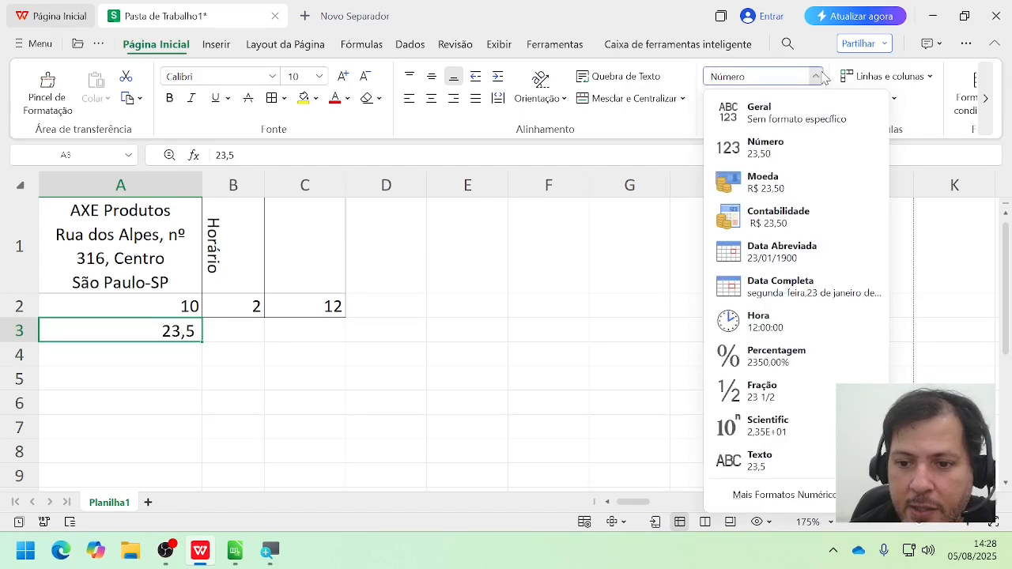
left_click(767, 193)
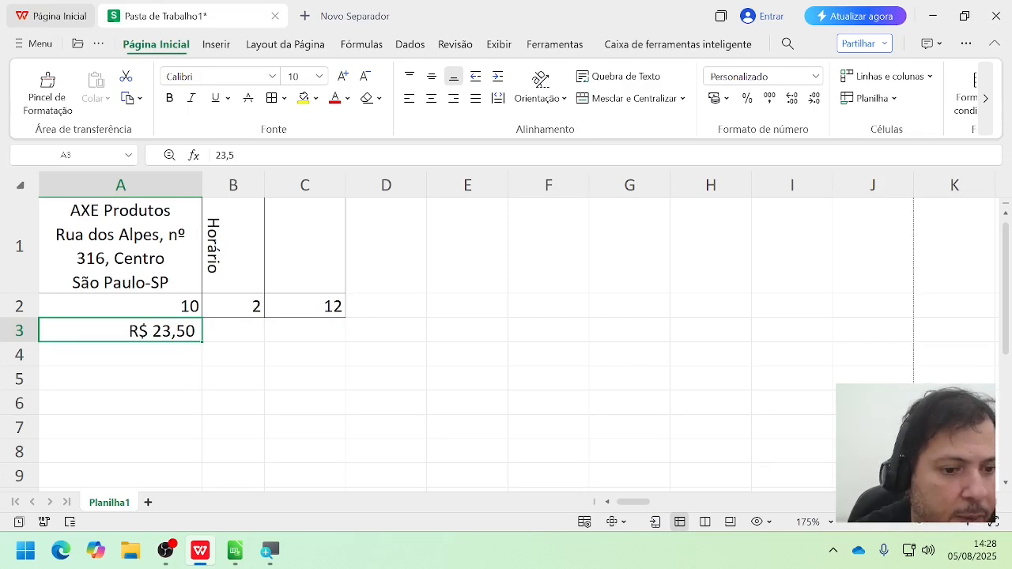
left_click(101, 374)
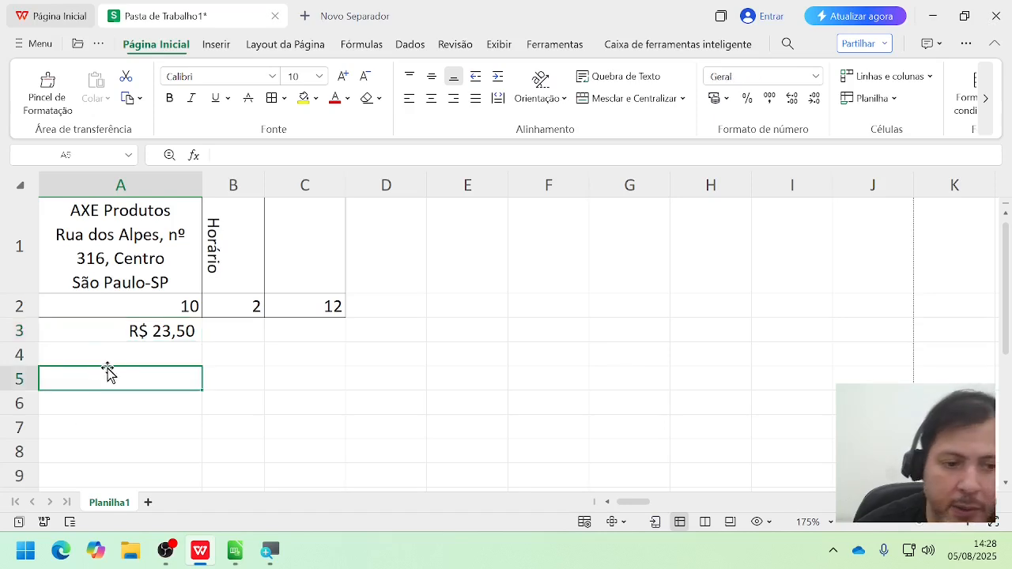
Step: Enter the date 05/08 in cell A4 and apply the Data Abreviada number format to it
left_click(119, 358)
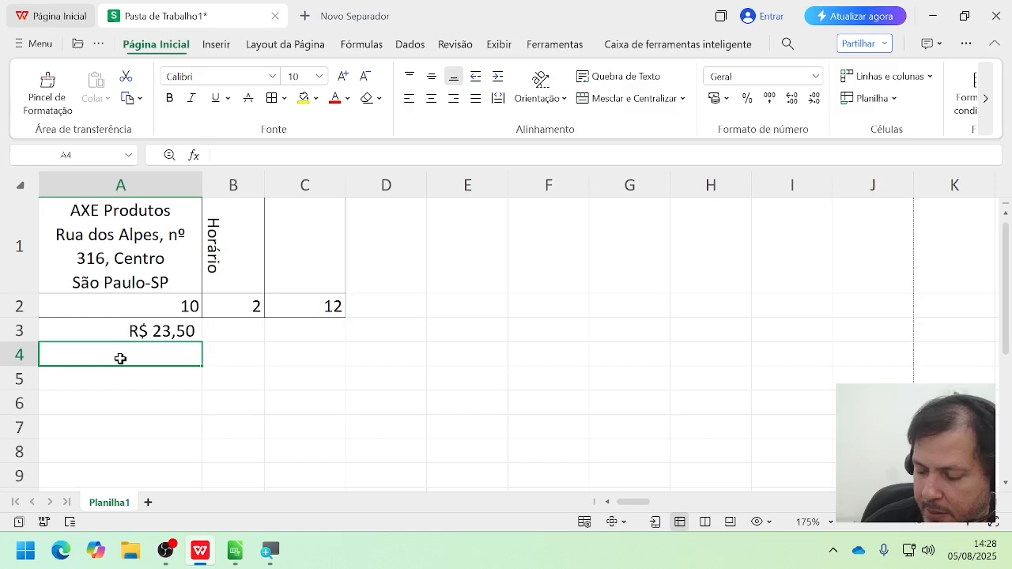
type("05/08")
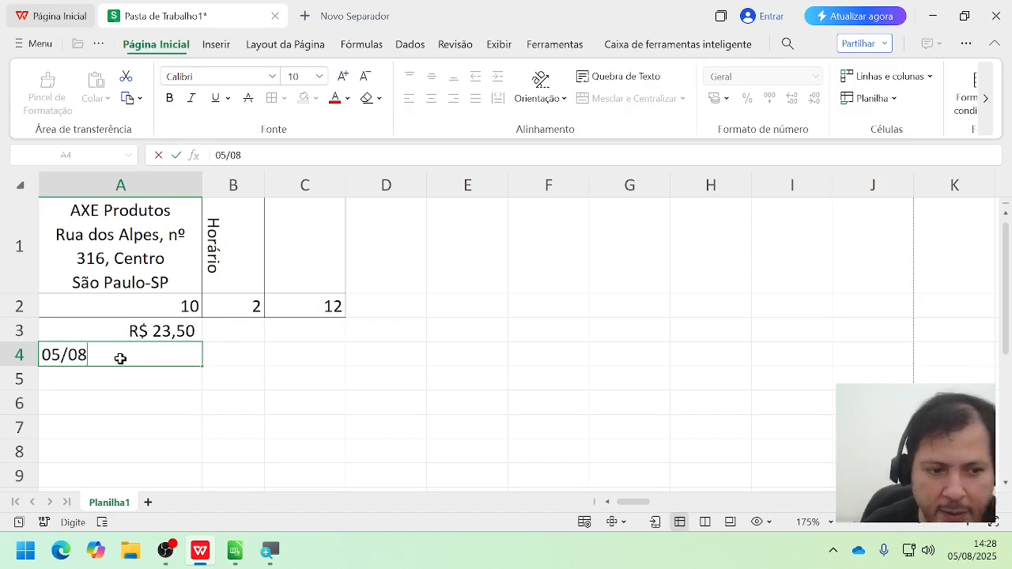
key("Return")
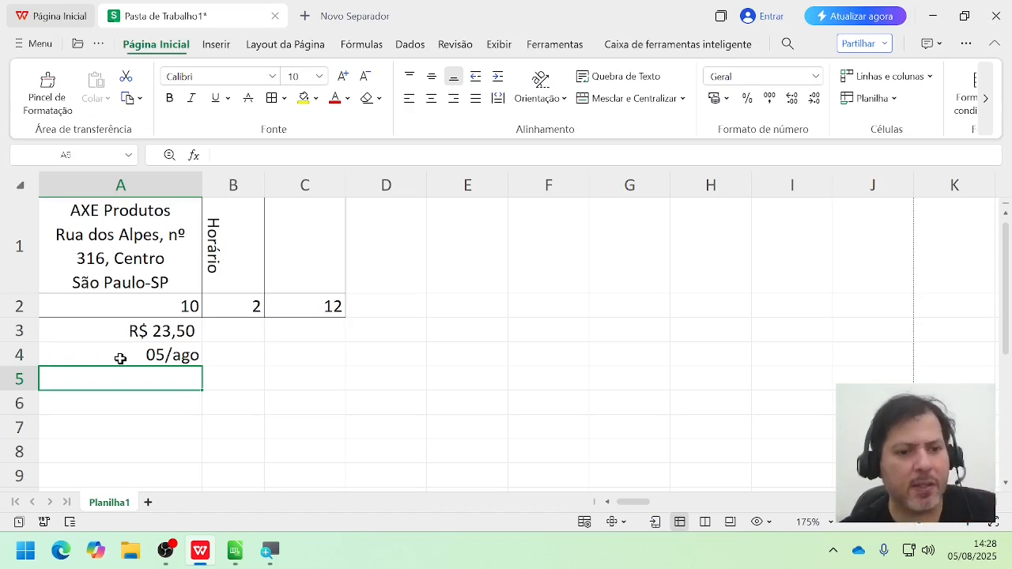
left_click(174, 355)
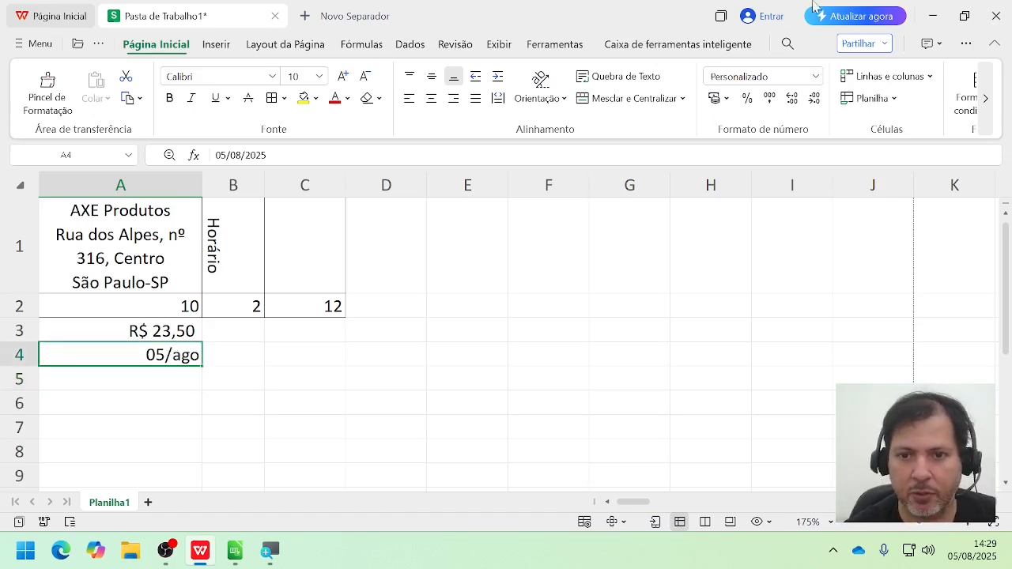
left_click(814, 77)
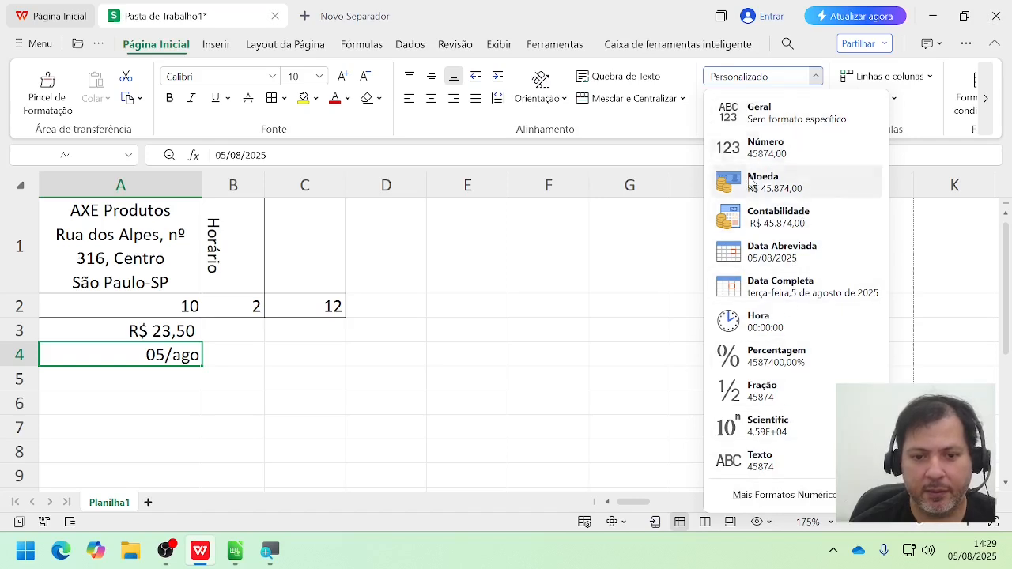
left_click(769, 264)
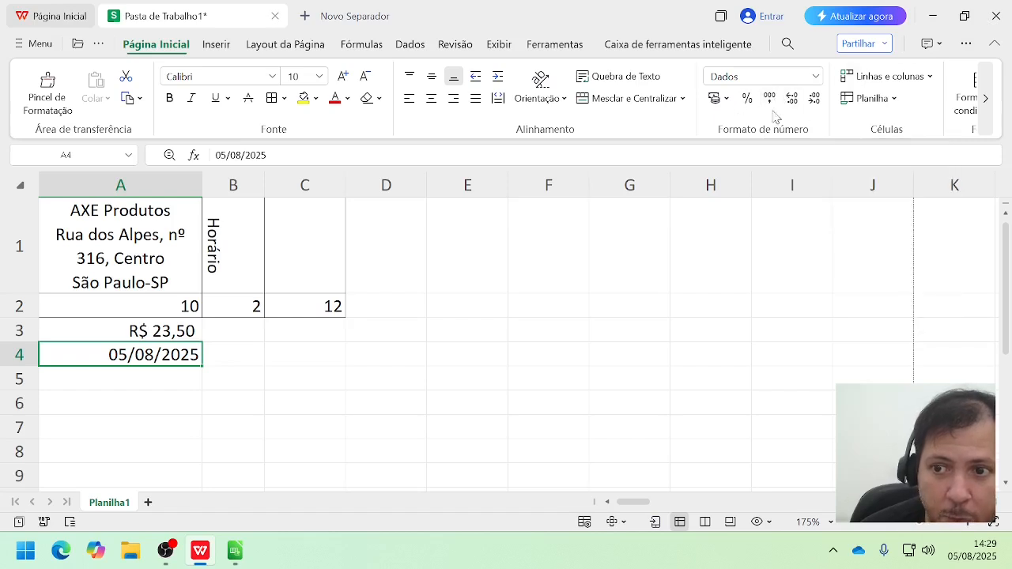
Step: Open the cell formatting settings for A4 and preview the Geral, Número, Moeda, Contabilidade, Data and Tempo number categories
left_click(823, 77)
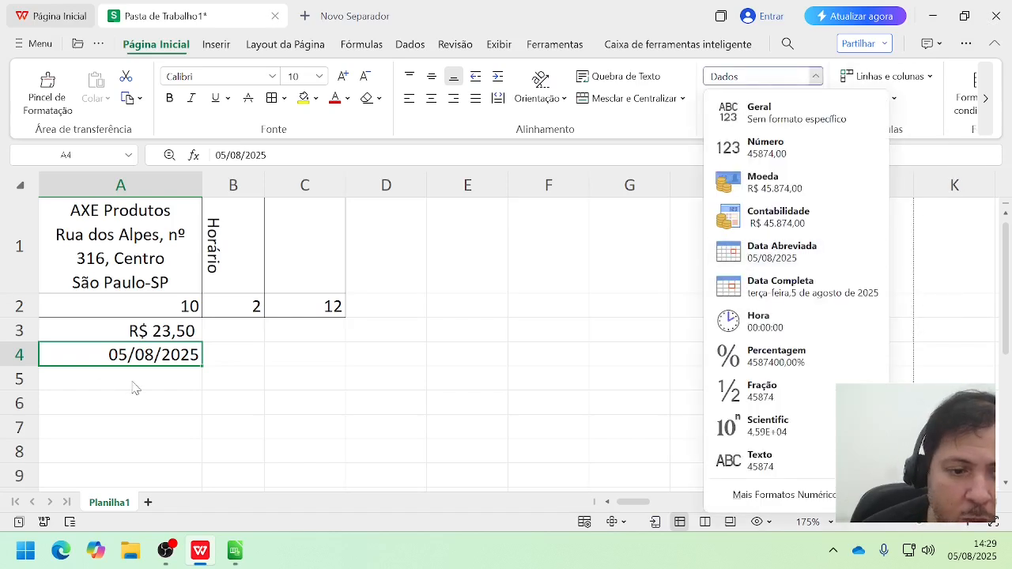
left_click(155, 362)
right_click(156, 362)
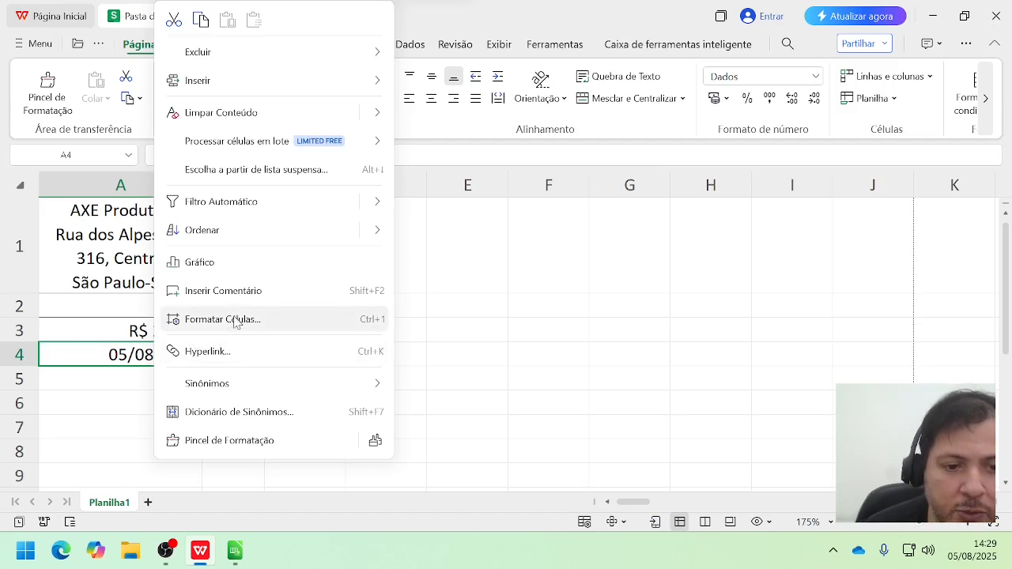
left_click(273, 320)
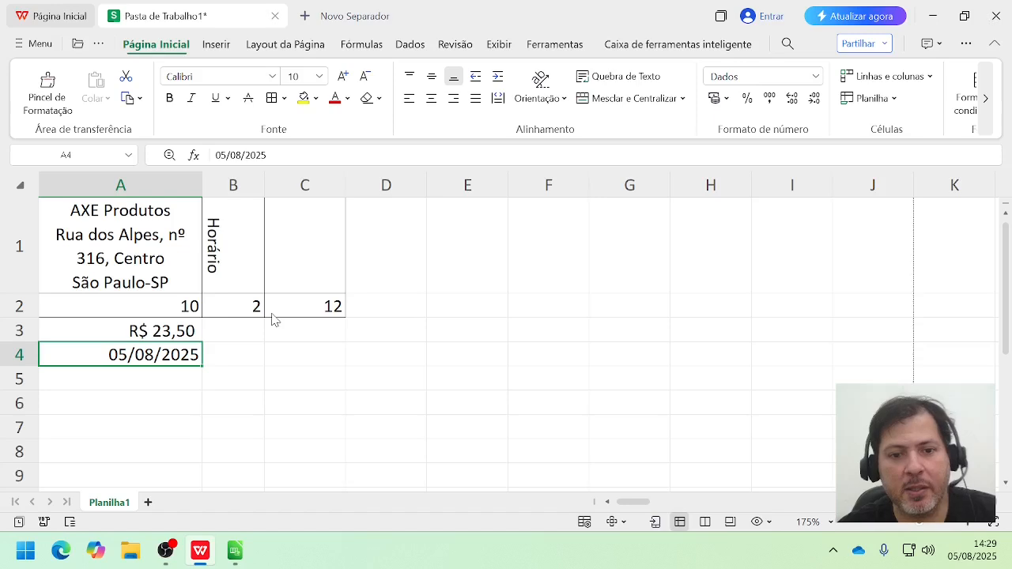
left_click_drag(321, 39, 352, 40)
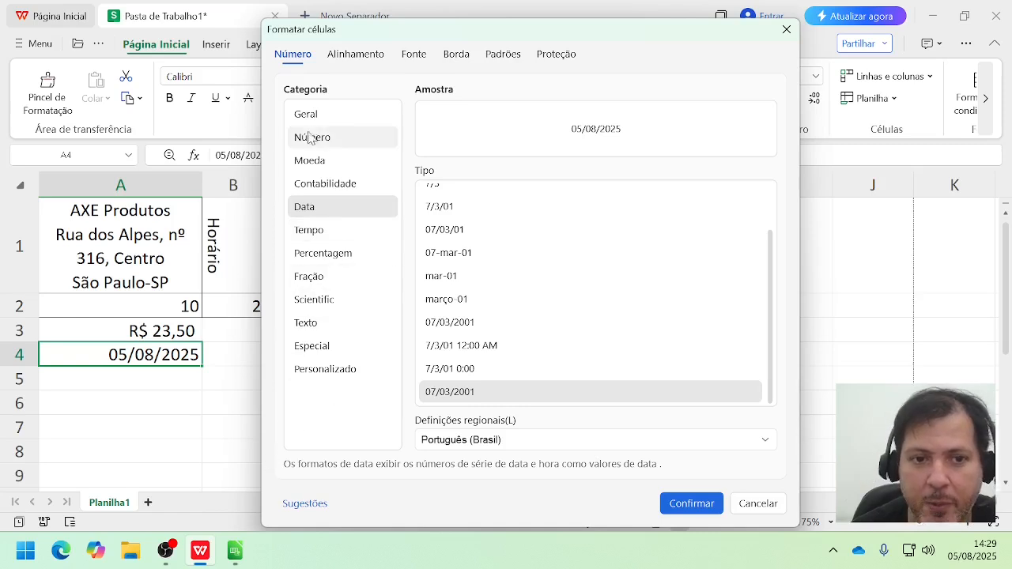
left_click(308, 115)
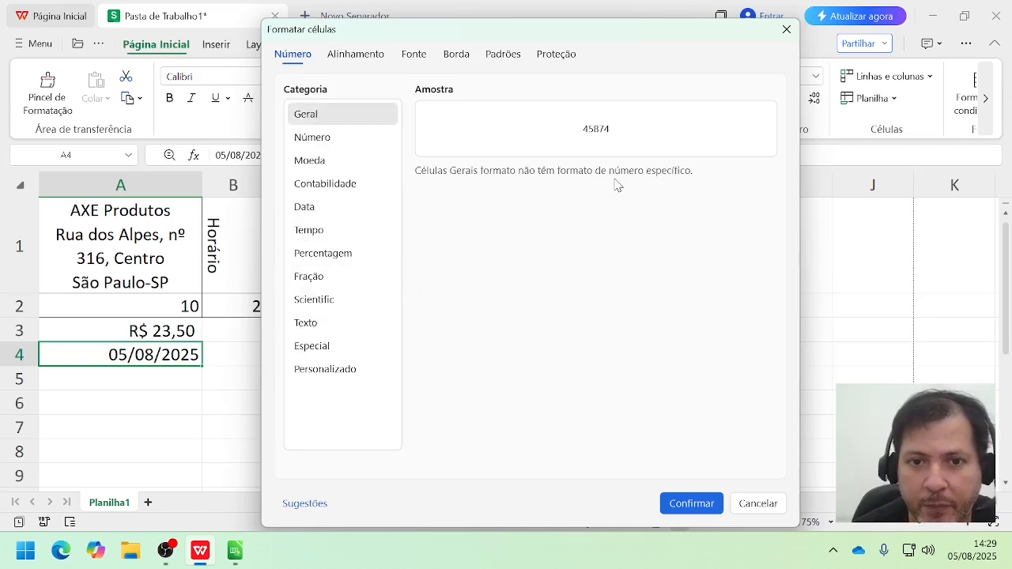
left_click(331, 148)
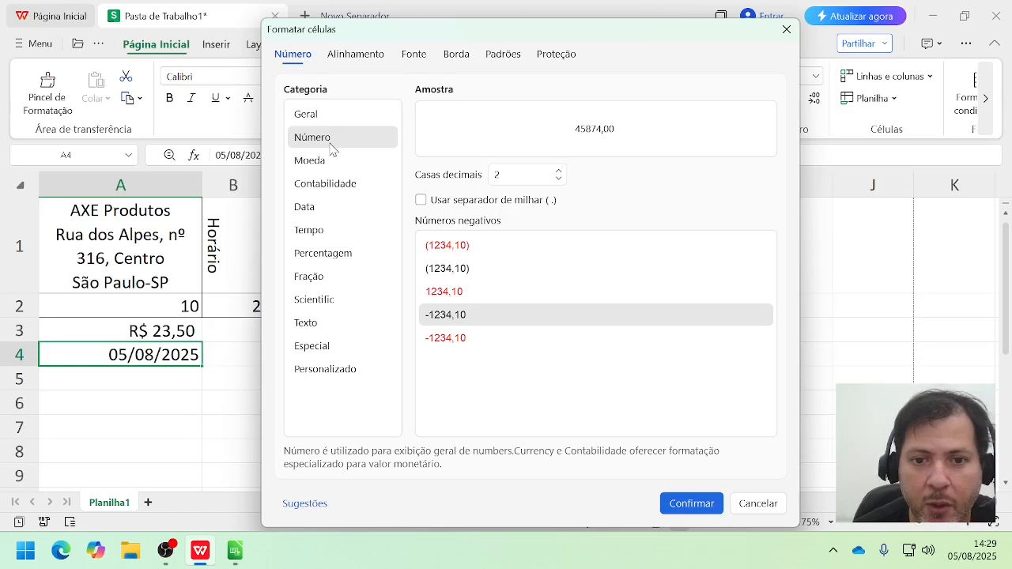
left_click(335, 172)
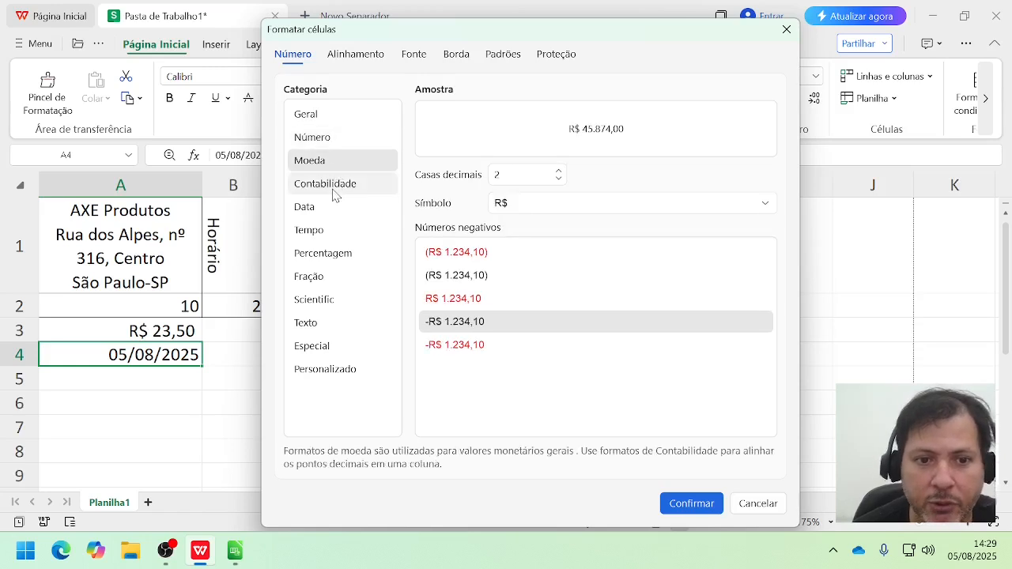
left_click(334, 193)
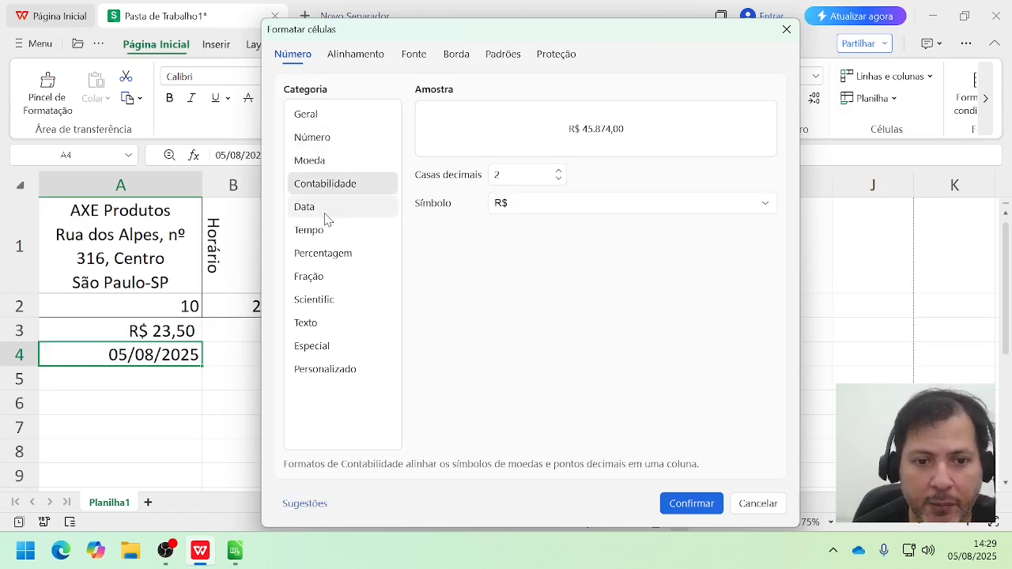
left_click(326, 215)
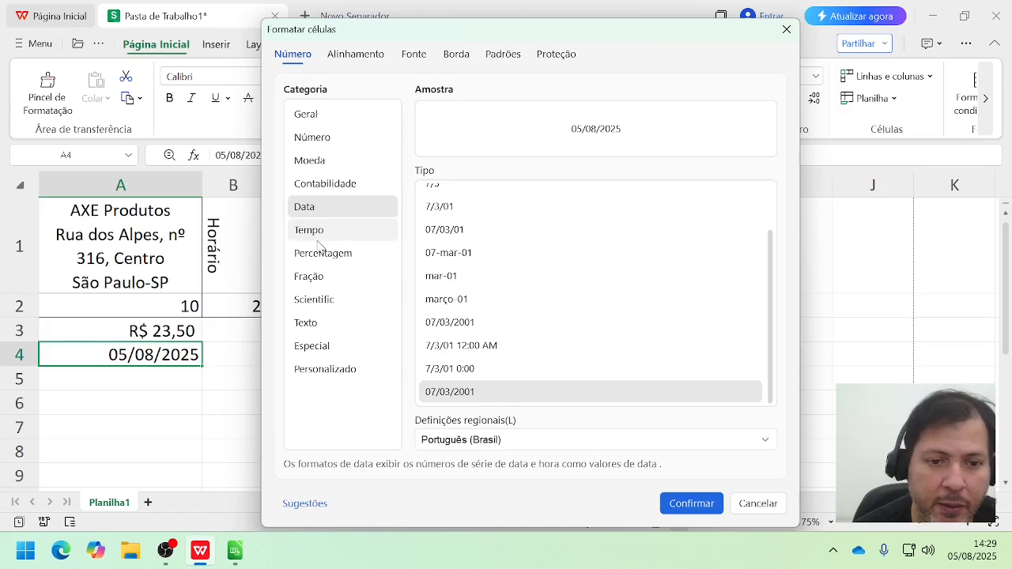
left_click(317, 240)
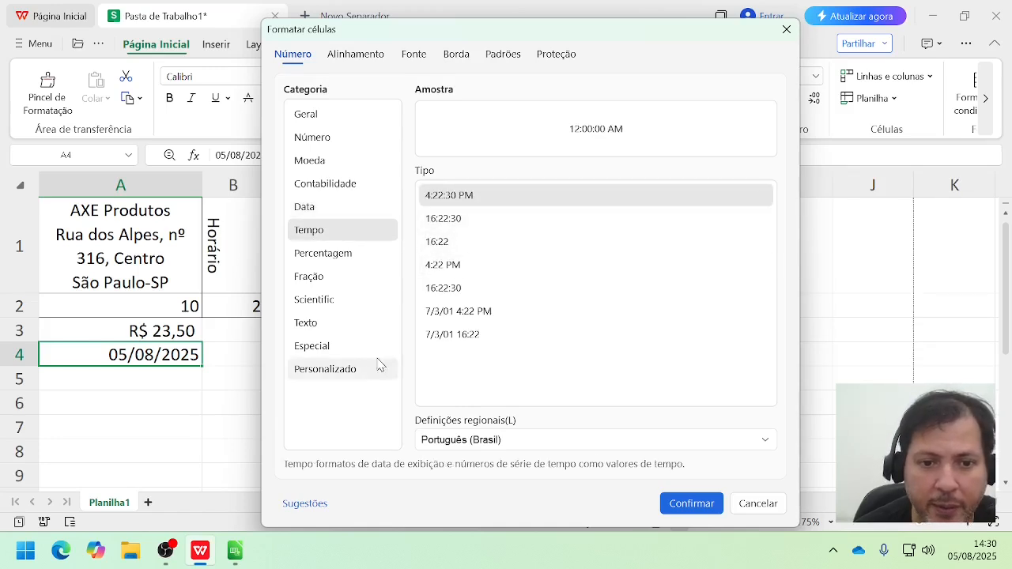
Step: Browse the currency symbols offered for the Contabilidade number category
left_click(325, 193)
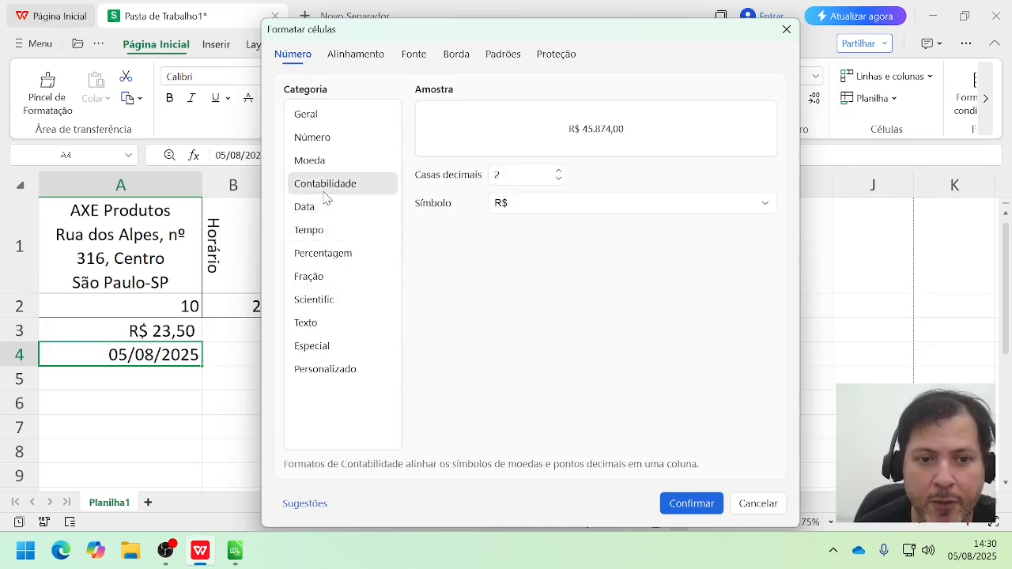
left_click(715, 207)
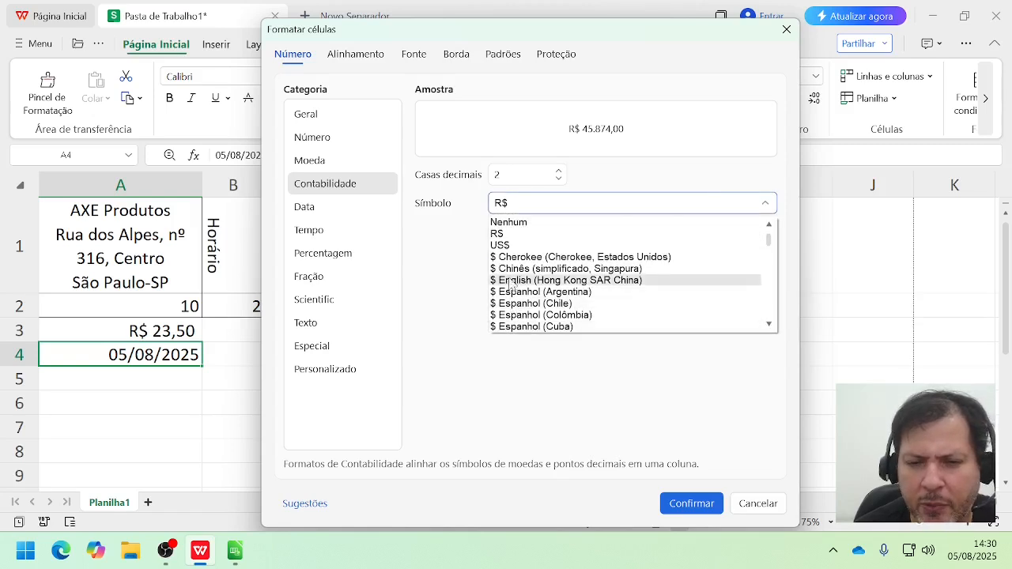
scroll(510, 286, "down", 10)
scroll(510, 282, "up", 5)
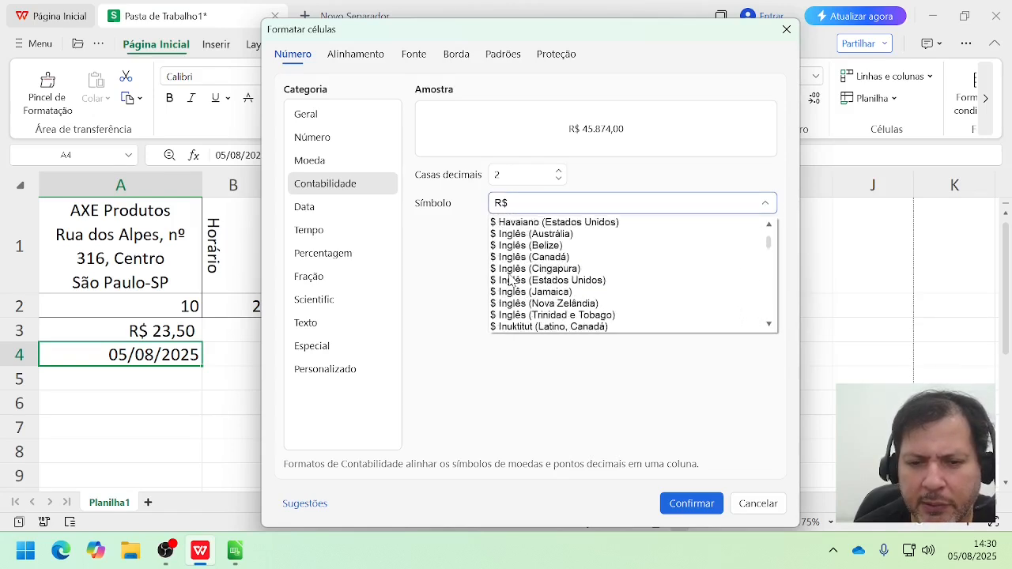
scroll(511, 282, "up", 1)
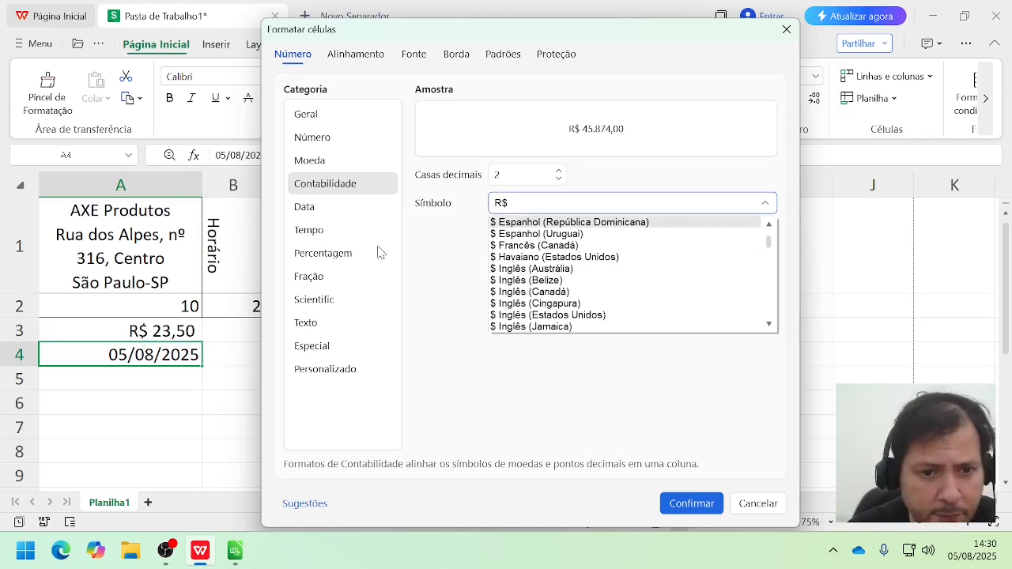
Step: Examine the Tempo, Percentagem, Fração, Scientific, Texto, Especial and Personalizado categories, and review Contabilidade and Número again
left_click(313, 230)
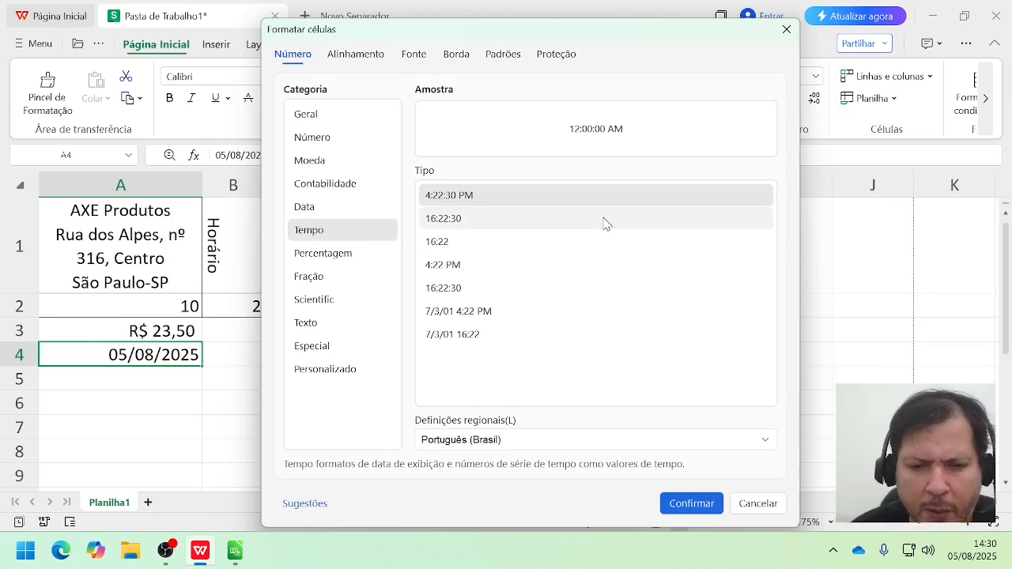
left_click(362, 263)
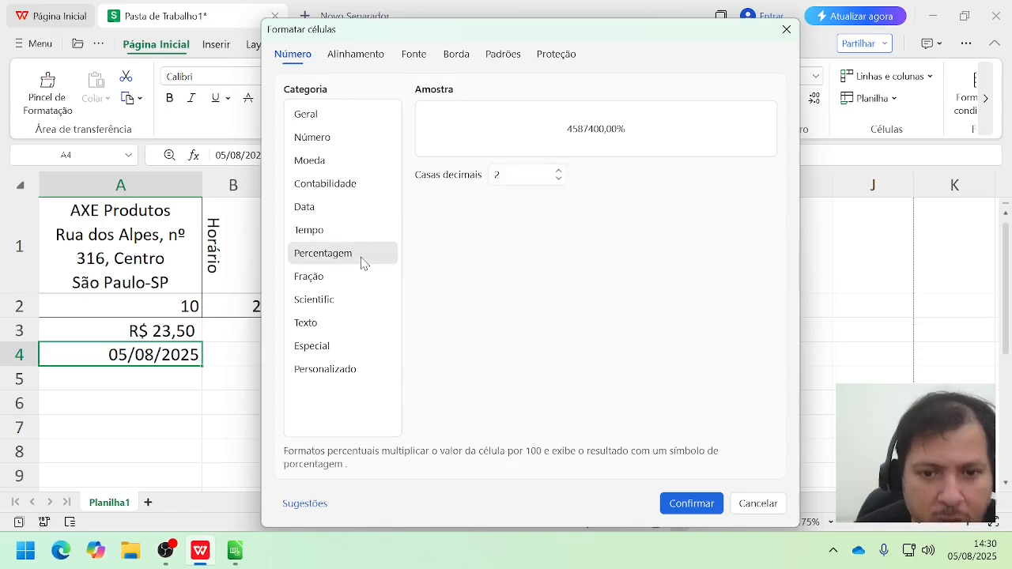
left_click(326, 277)
left_click(326, 305)
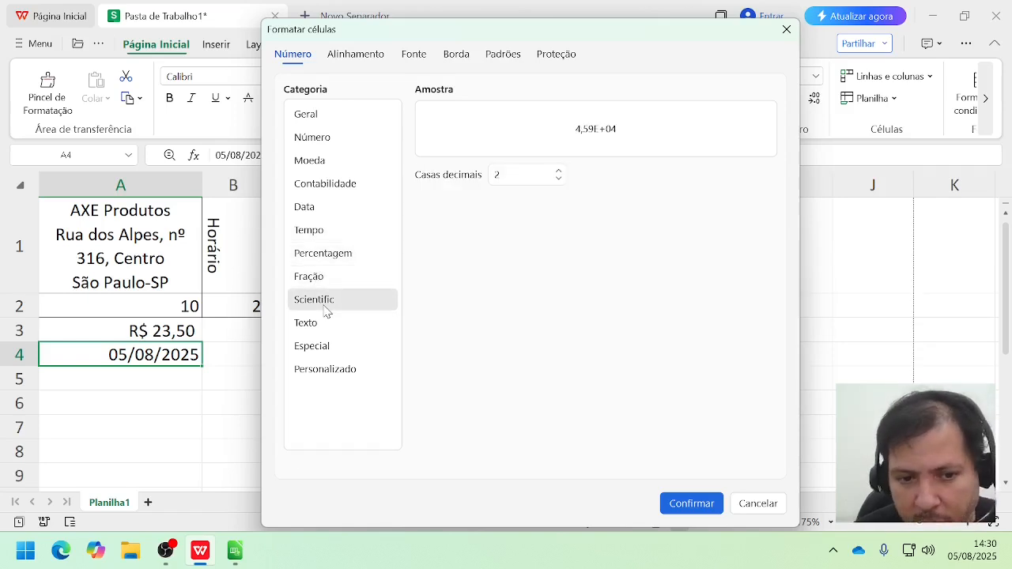
left_click(324, 326)
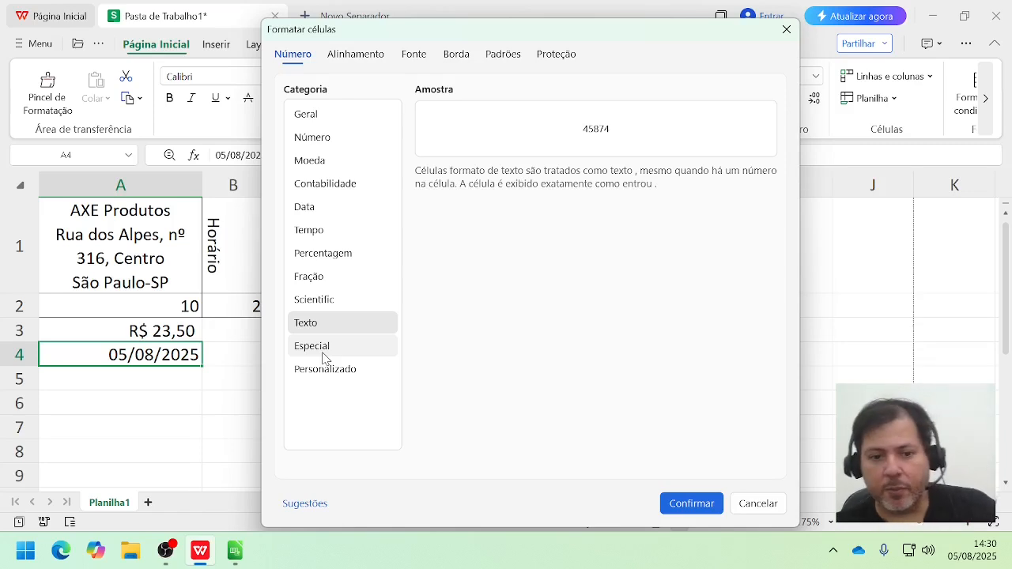
left_click(323, 353)
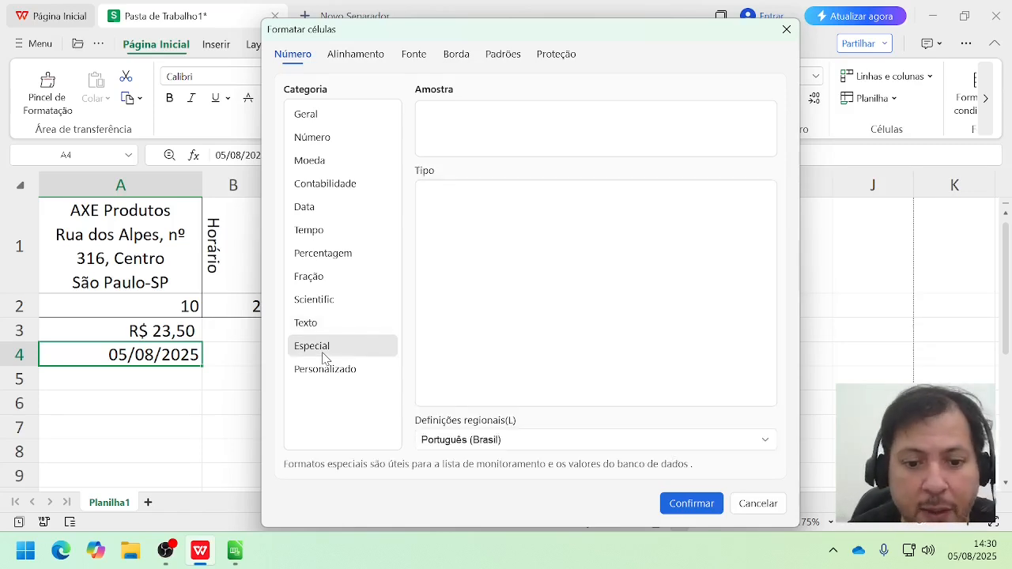
left_click(327, 369)
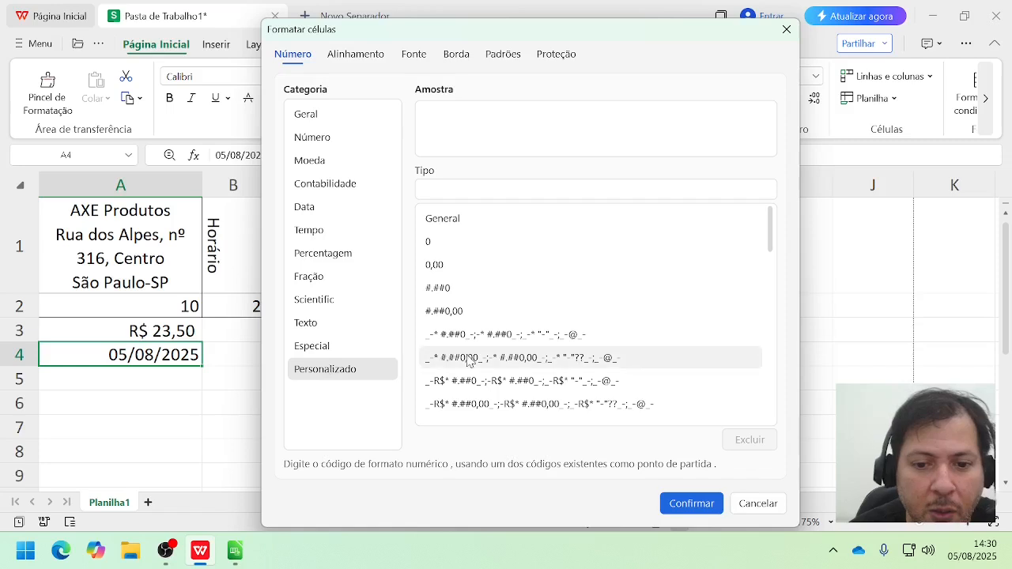
left_click_drag(770, 226, 785, 174)
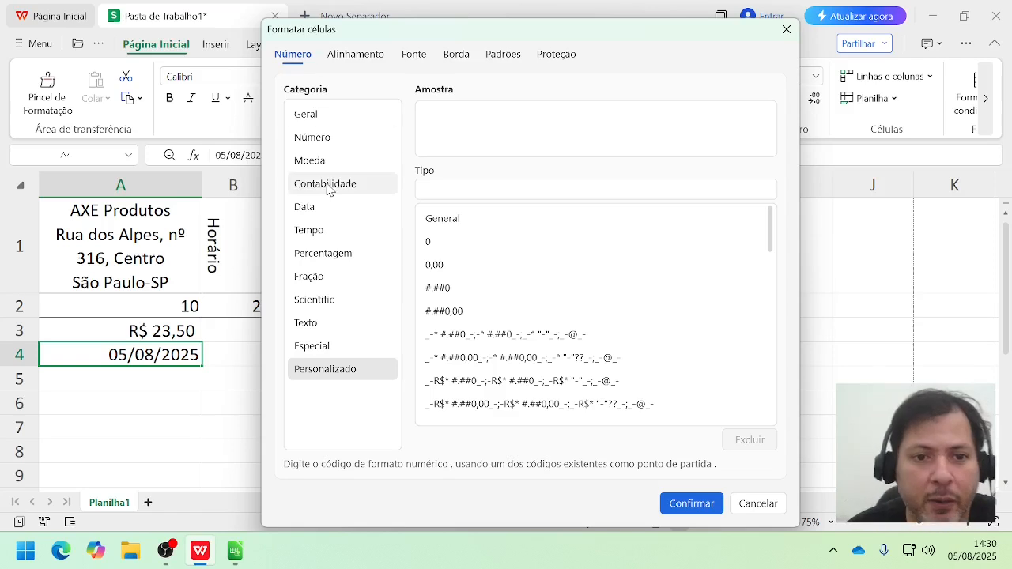
left_click(316, 113)
left_click(305, 183)
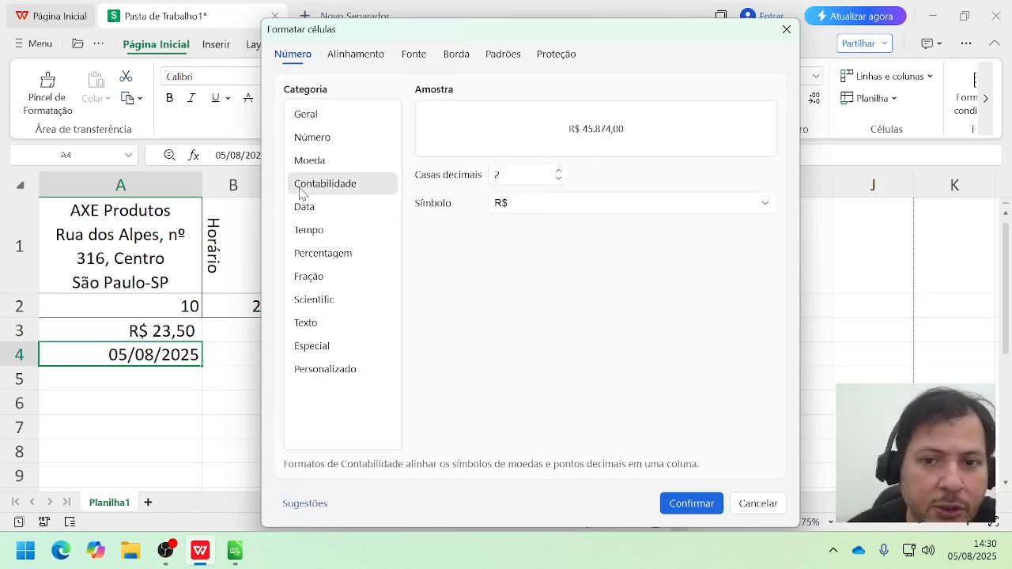
left_click(299, 251)
left_click(308, 141)
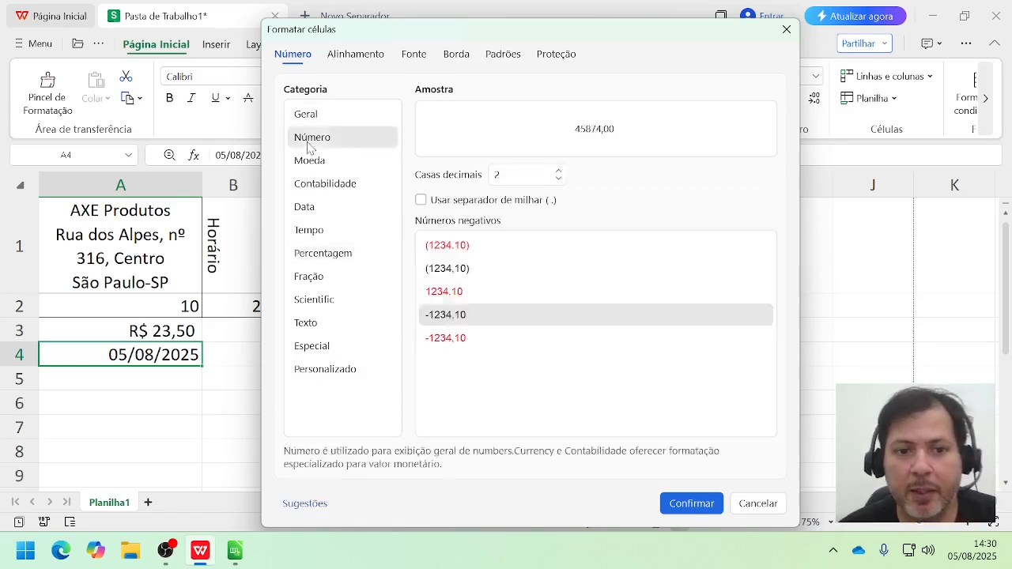
Step: Try a 90-degree text orientation for A4, reset it to 0 degrees, and cancel the formatting after viewing the text direction options
left_click(371, 58)
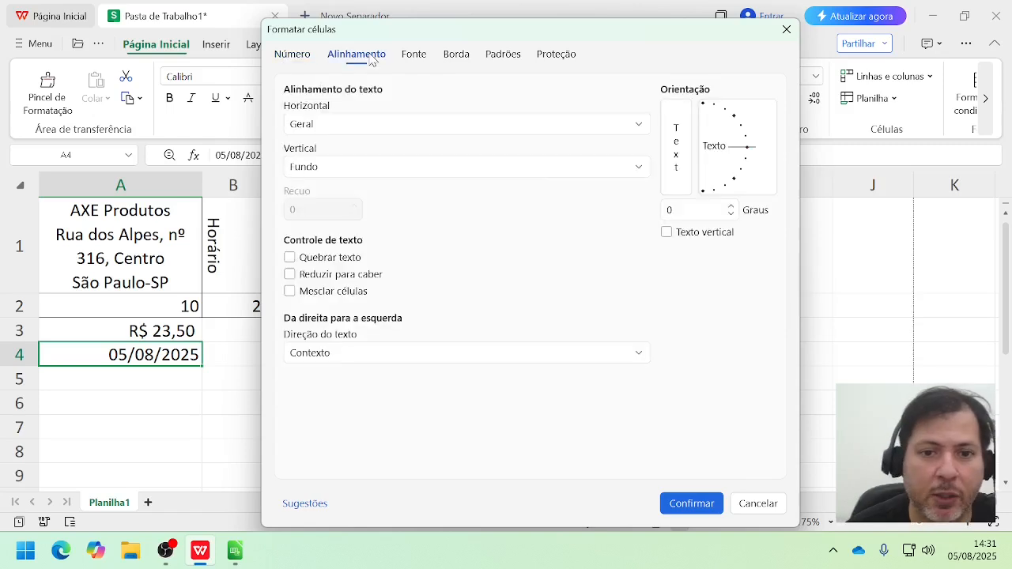
left_click_drag(744, 144, 703, 115)
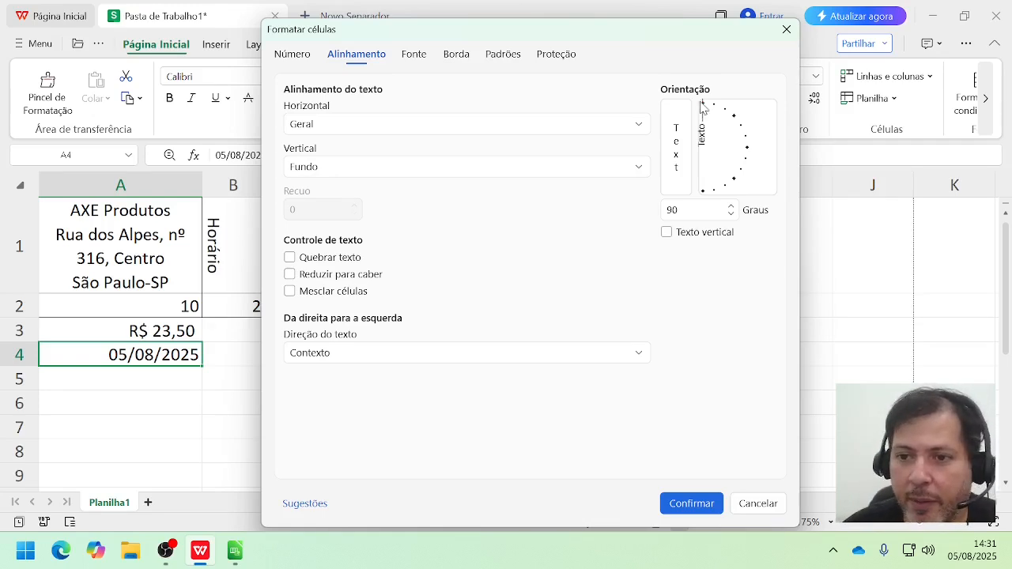
left_click_drag(703, 106, 773, 154)
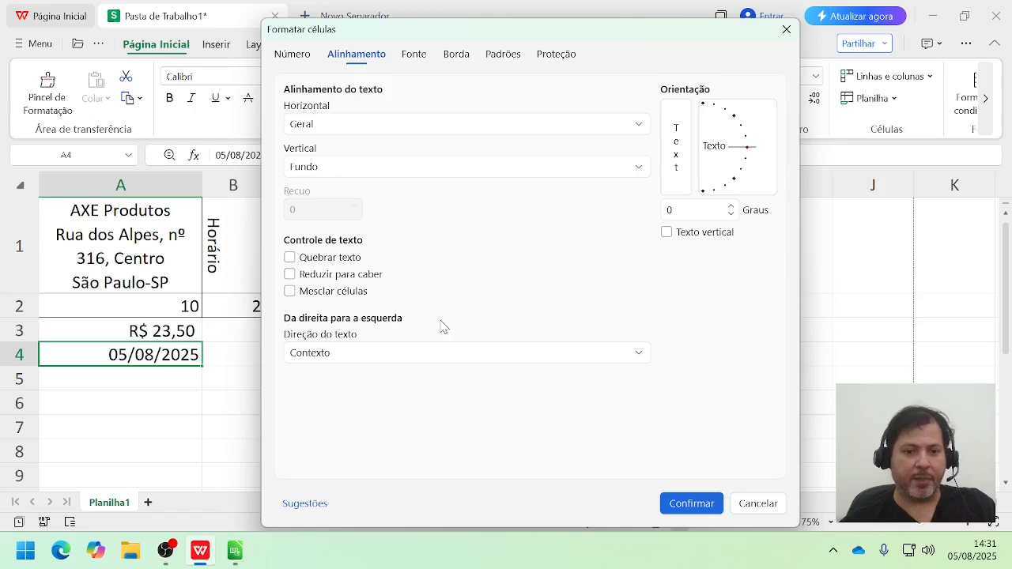
left_click(431, 353)
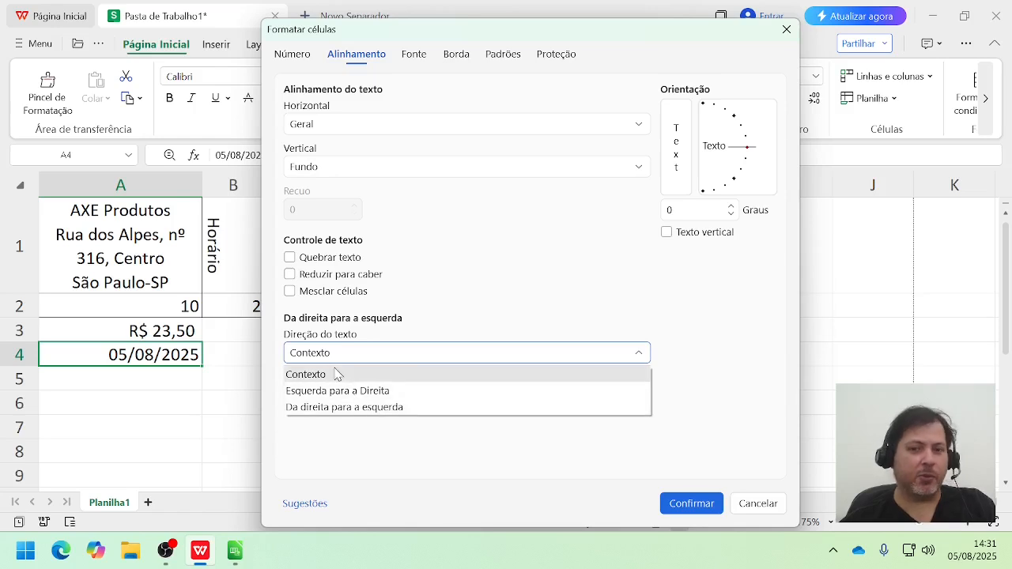
left_click(748, 510)
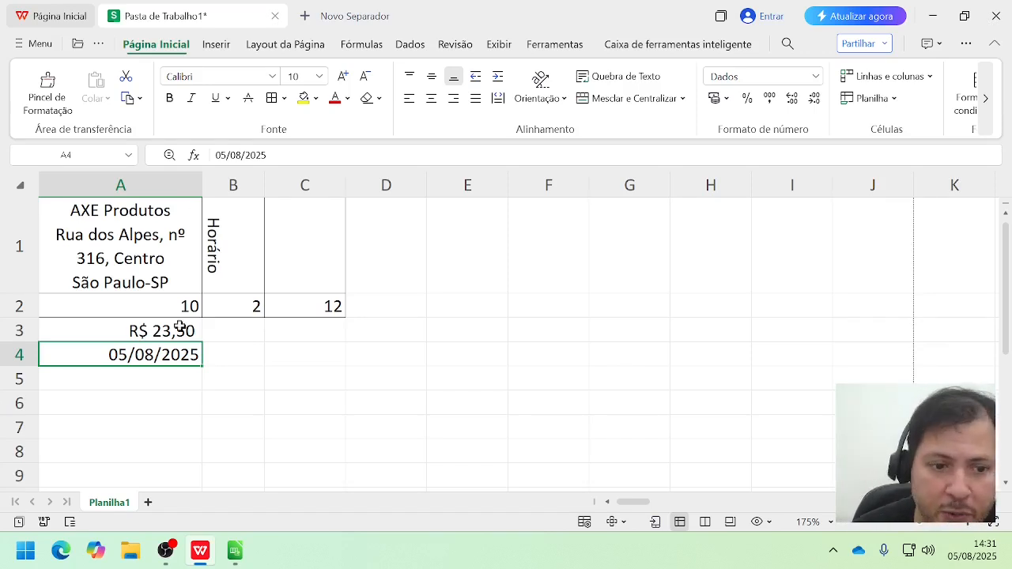
Step: Fill cell A5 with yellow and display the available font colors
left_click(137, 385)
left_click(304, 99)
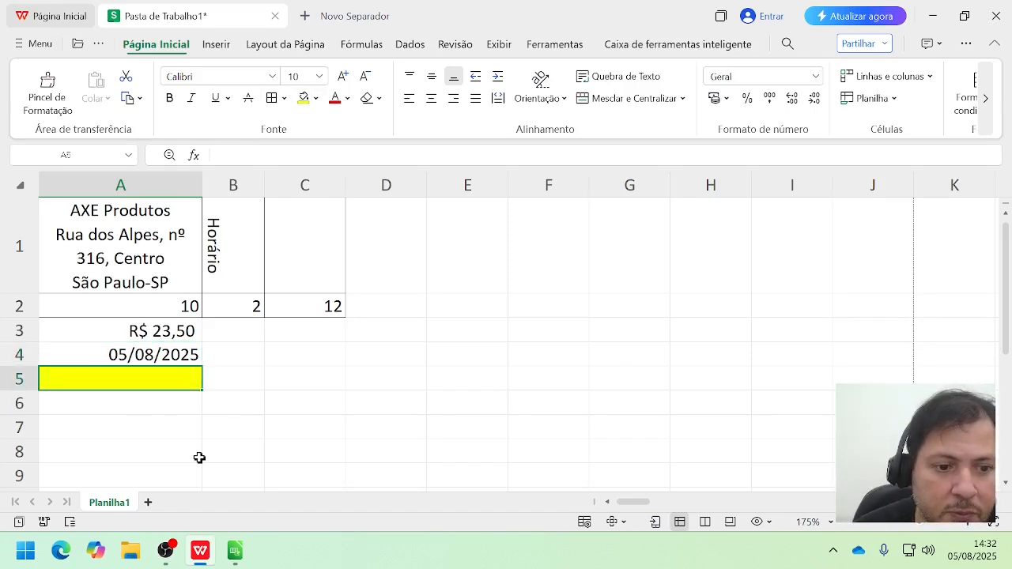
left_click(346, 99)
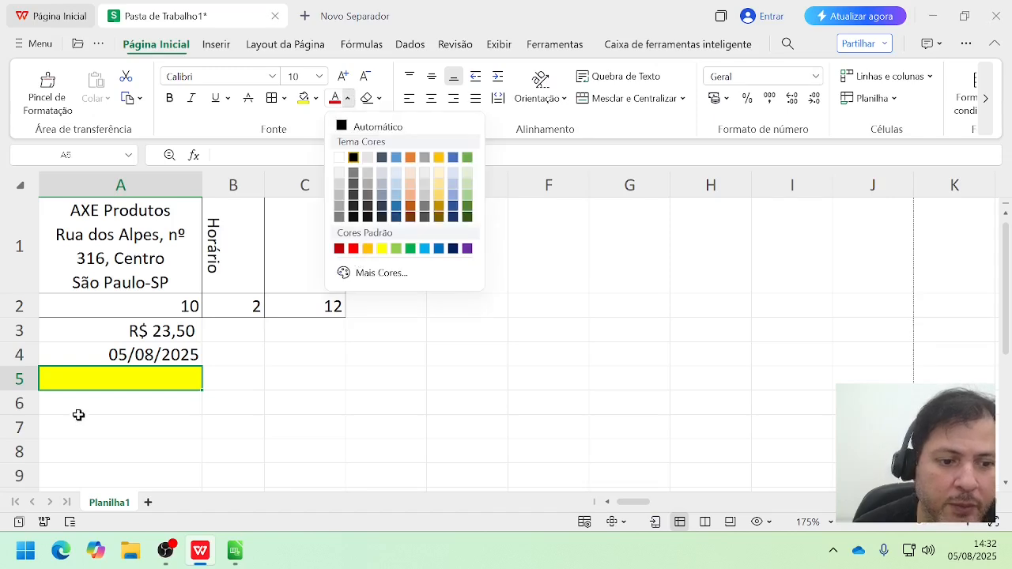
Step: Enter the text "Meu texto" in cell A5 and color it red
left_click(122, 382)
type("Meu texto")
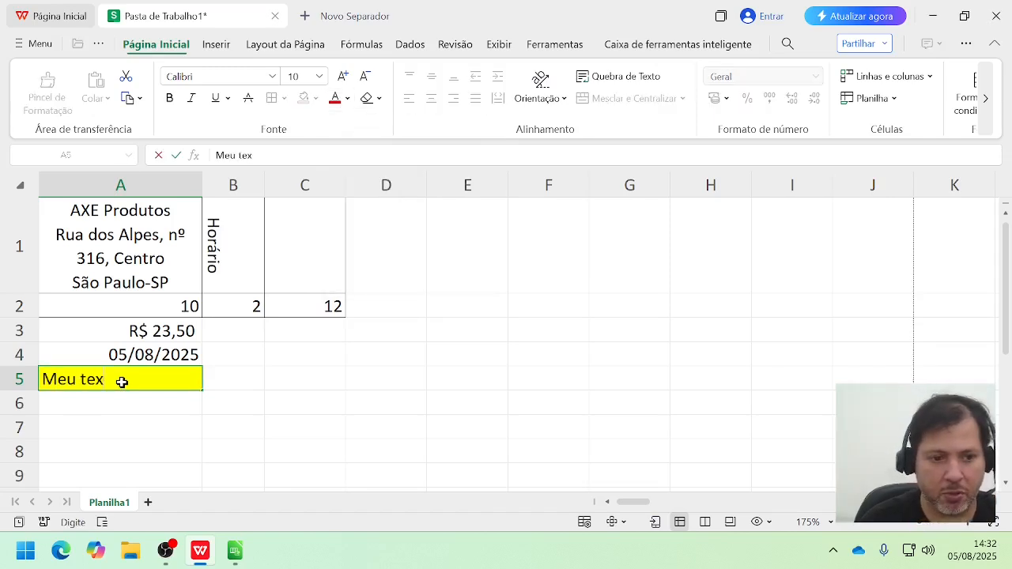
key("Return")
left_click(122, 382)
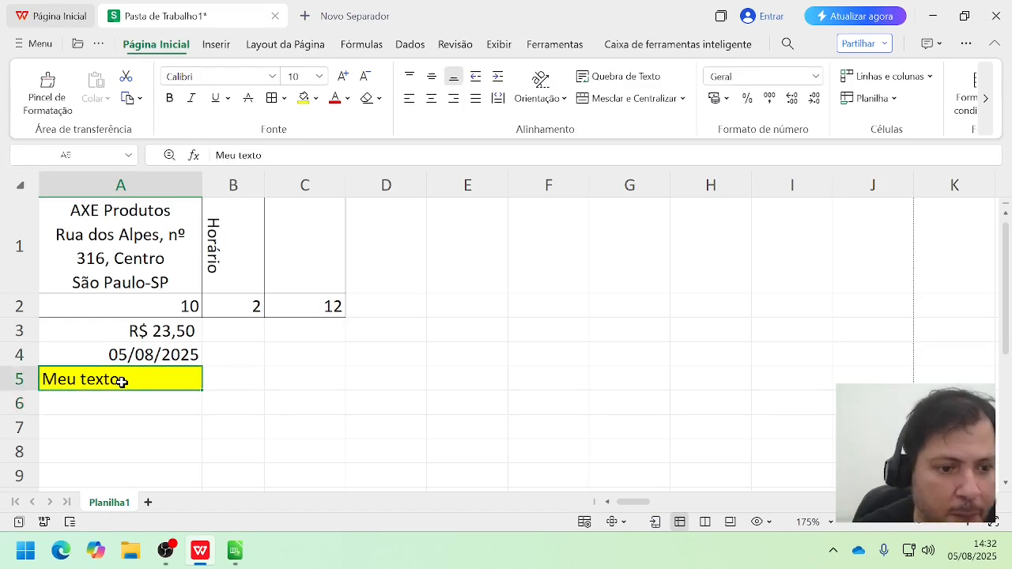
left_click(335, 102)
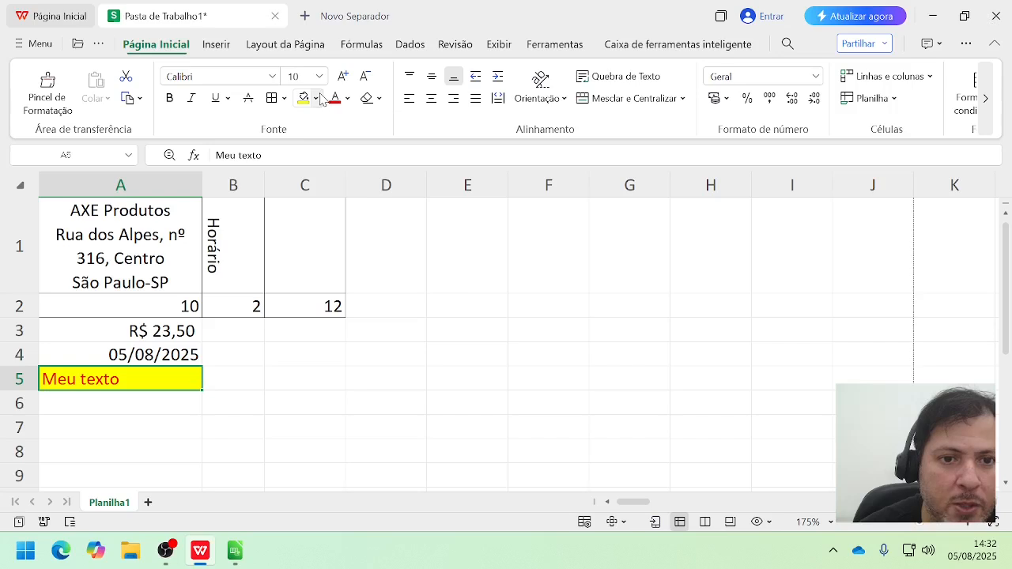
Step: Restyle cell A5 with a blue fill and white, horizontally centered text
left_click(315, 98)
left_click(426, 157)
left_click(378, 98)
left_click(347, 98)
left_click(347, 98)
left_click(339, 159)
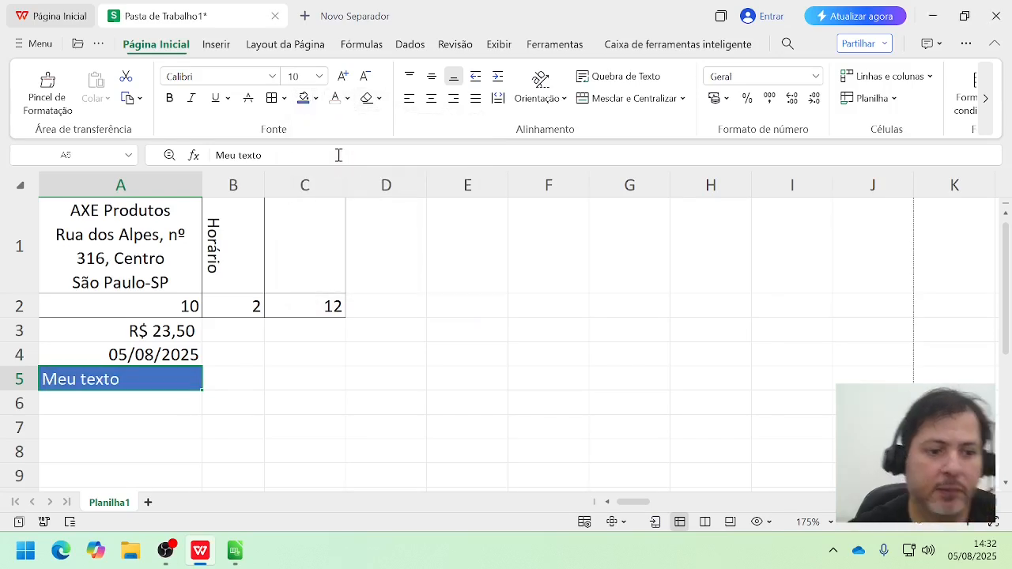
left_click(431, 99)
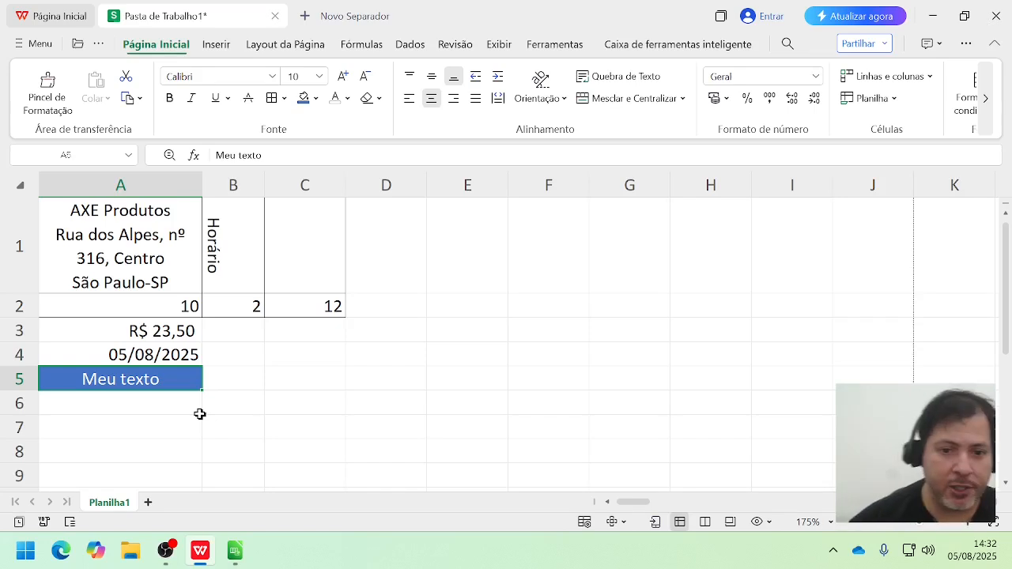
Step: Enter 1250,36 in cell D2 and apply the R$ accounting number format to it
left_click(398, 316)
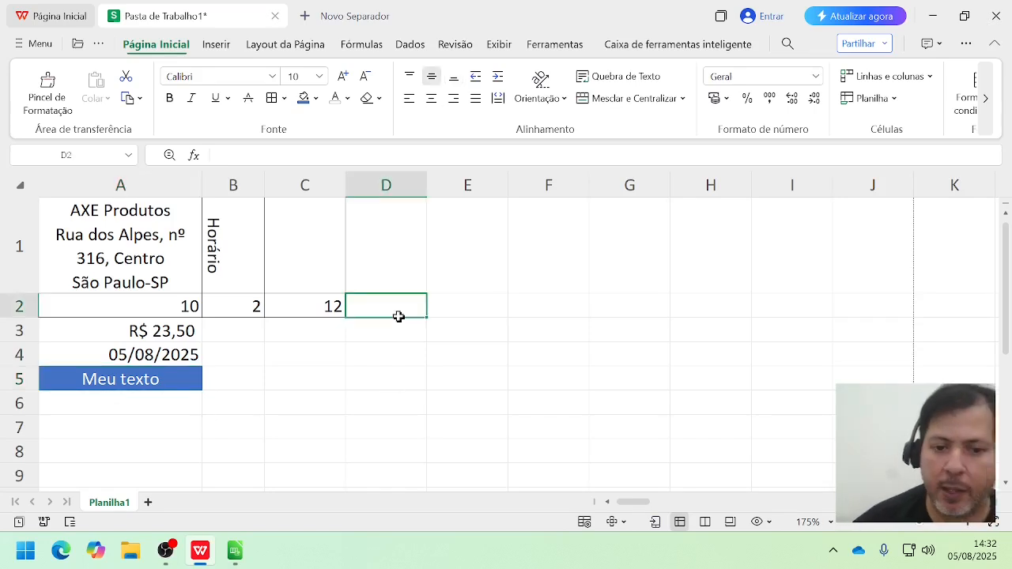
type("12")
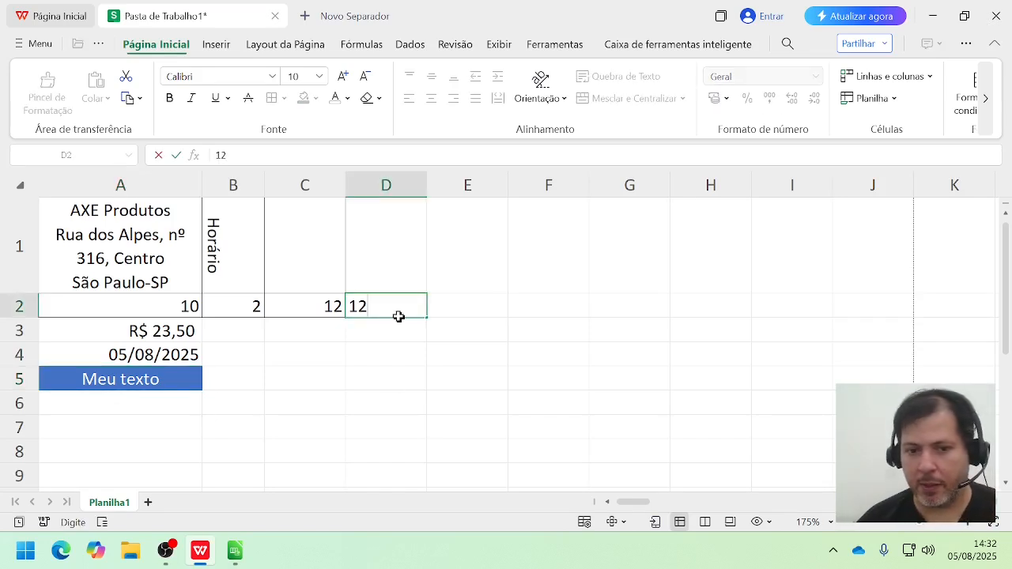
type("50,36")
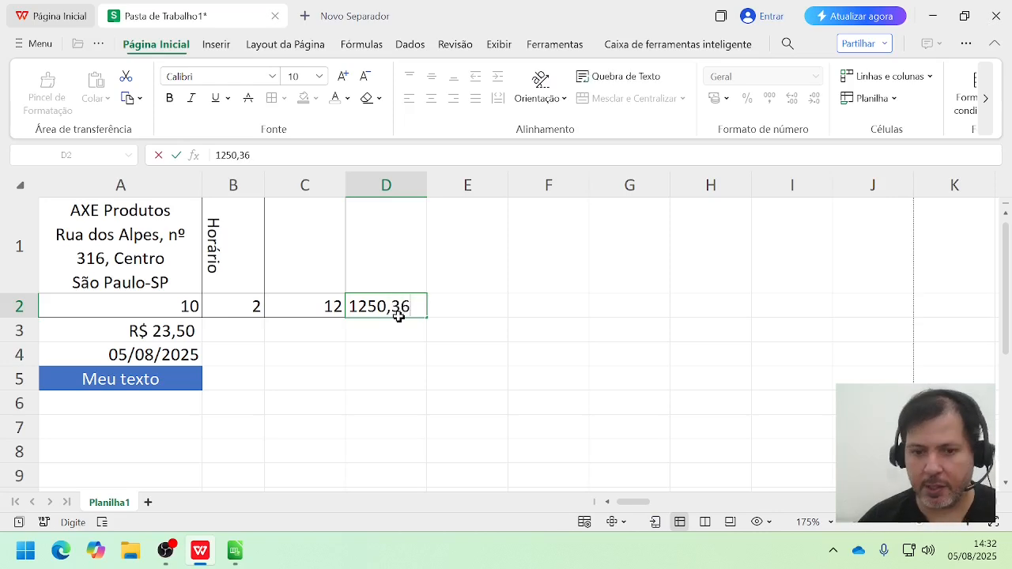
key("Return")
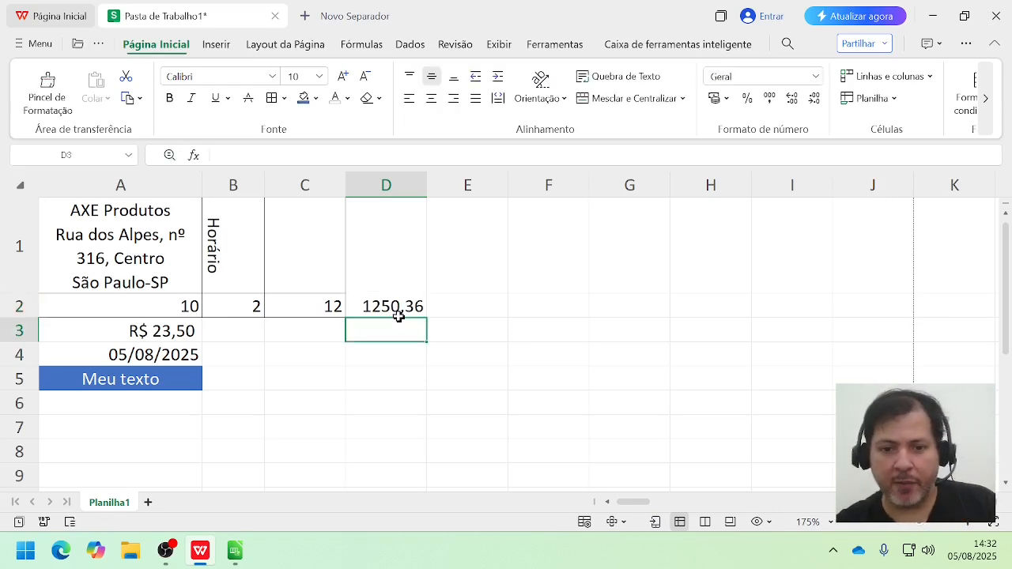
left_click(398, 309)
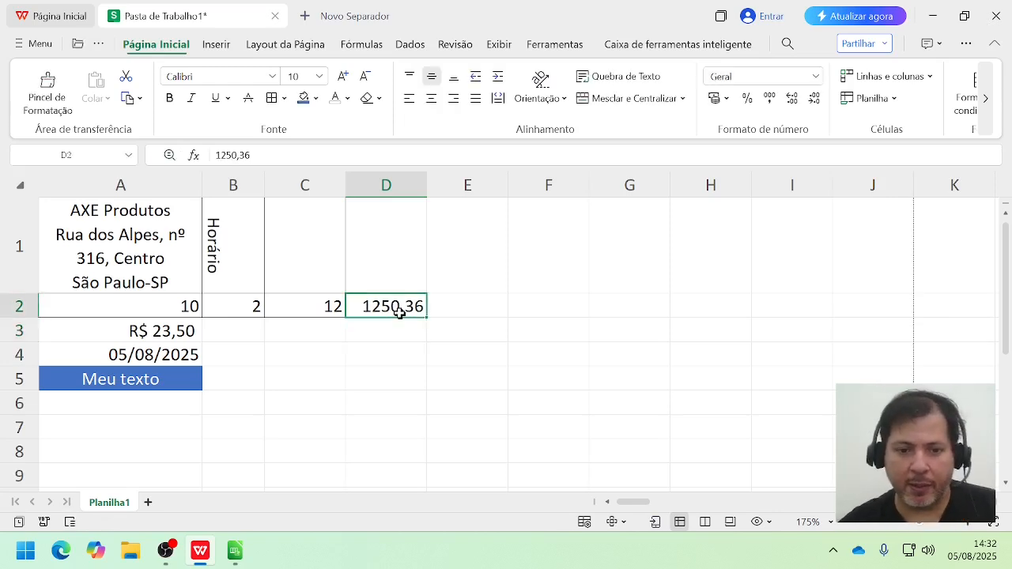
left_click(714, 98)
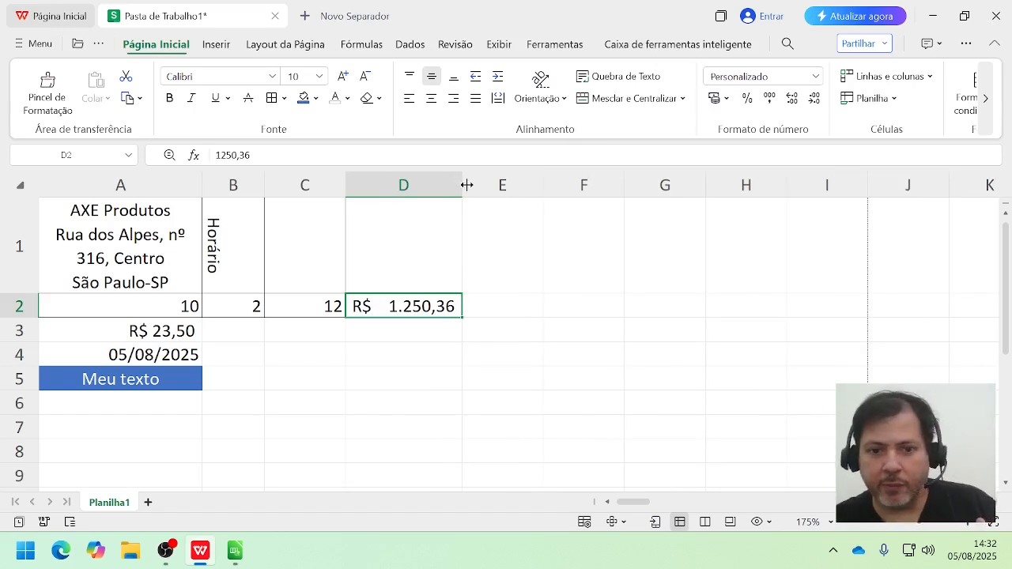
Step: Narrow column D until the amount no longer fits, and auto-fit the column width to its content
left_click_drag(467, 185, 412, 185)
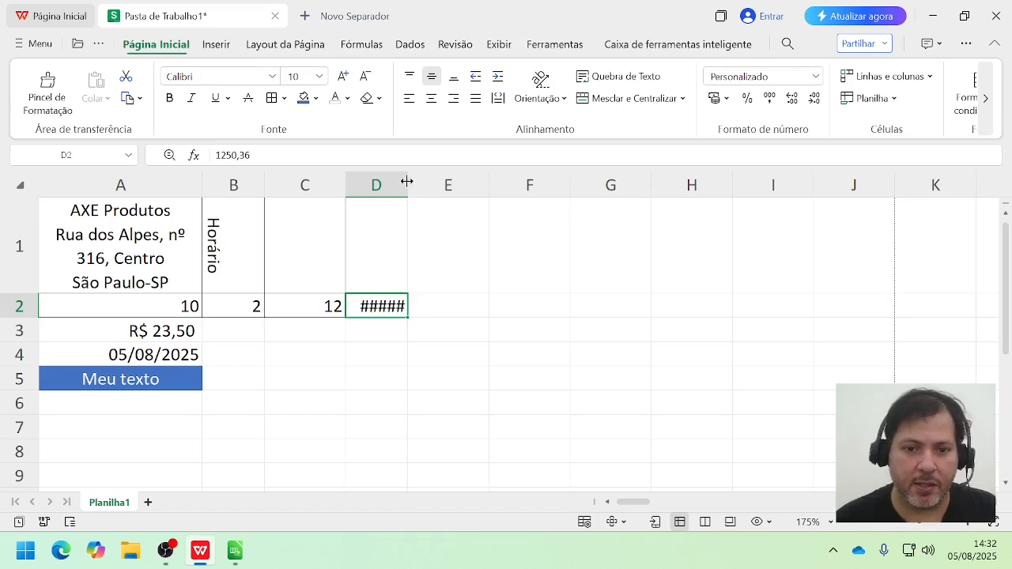
double_click(406, 182)
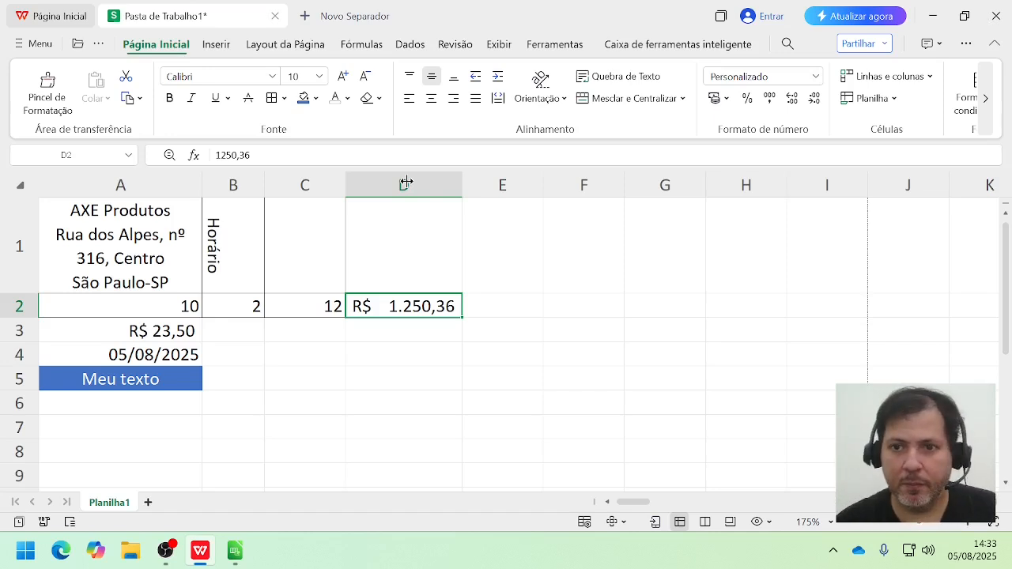
left_click(201, 476)
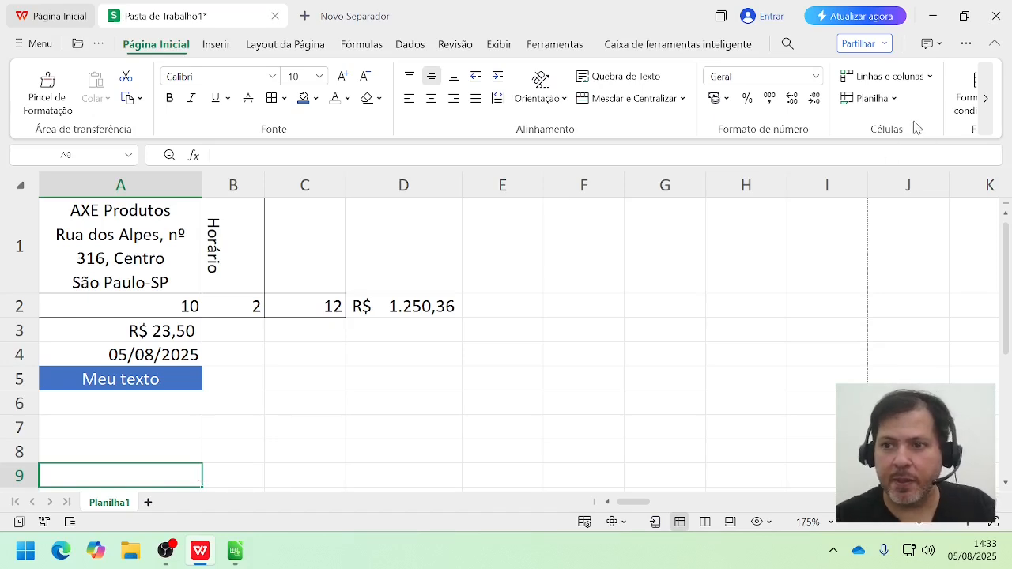
Step: Examine the row and column options, including the choices for inserting and deleting cells, rows and columns
left_click(934, 76)
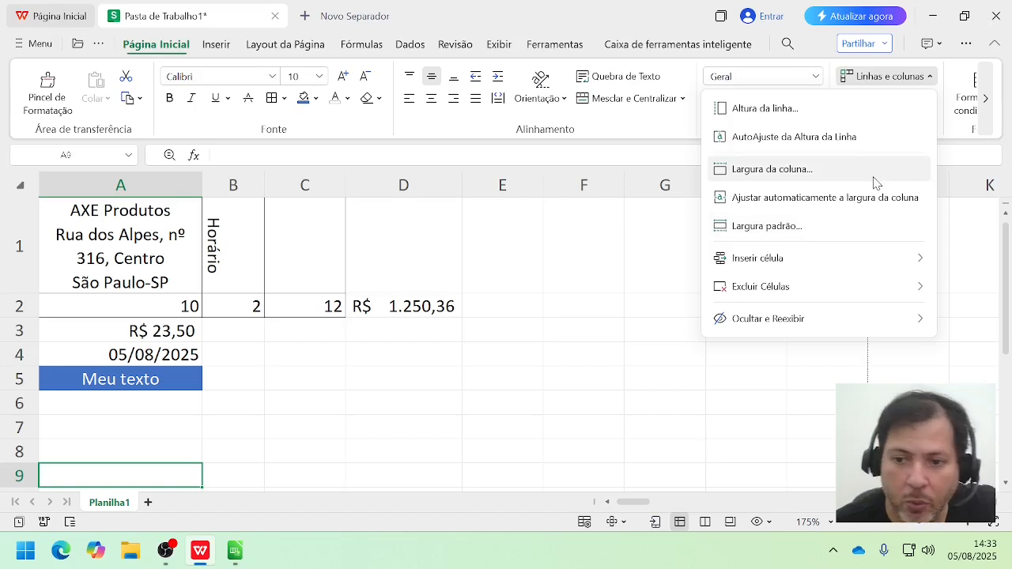
mouse_move(875, 270)
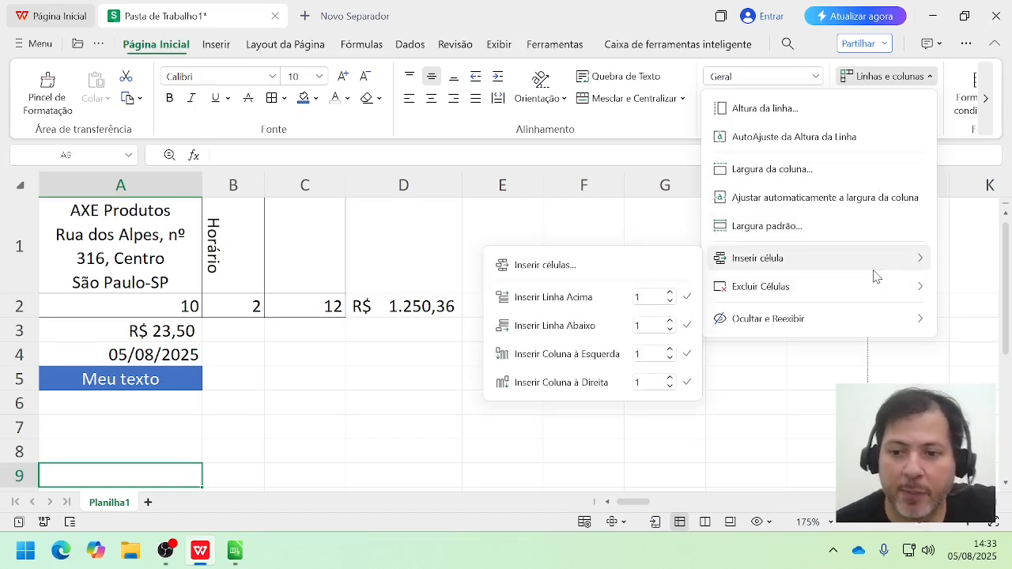
mouse_move(859, 290)
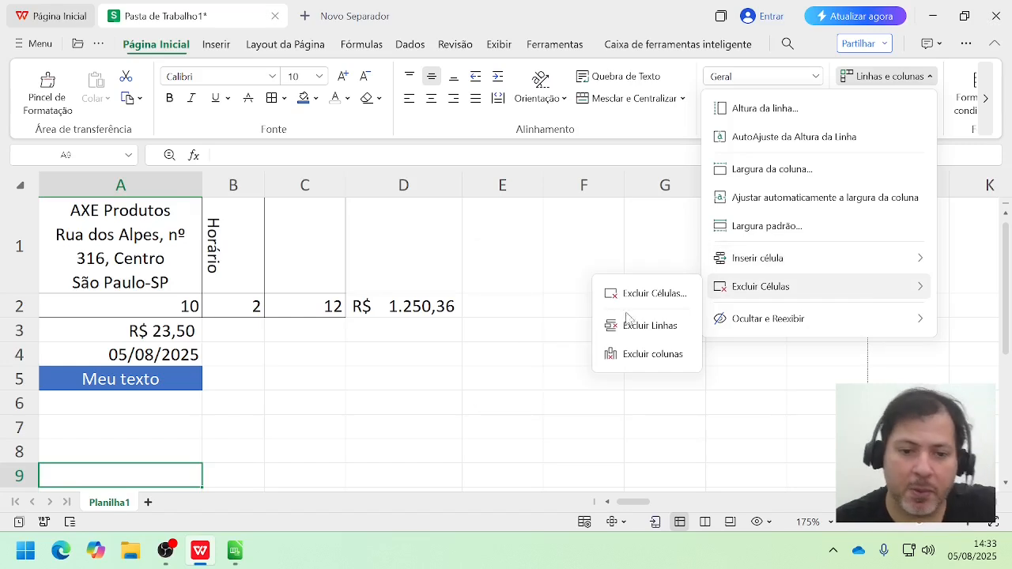
left_click(468, 361)
left_click(447, 359)
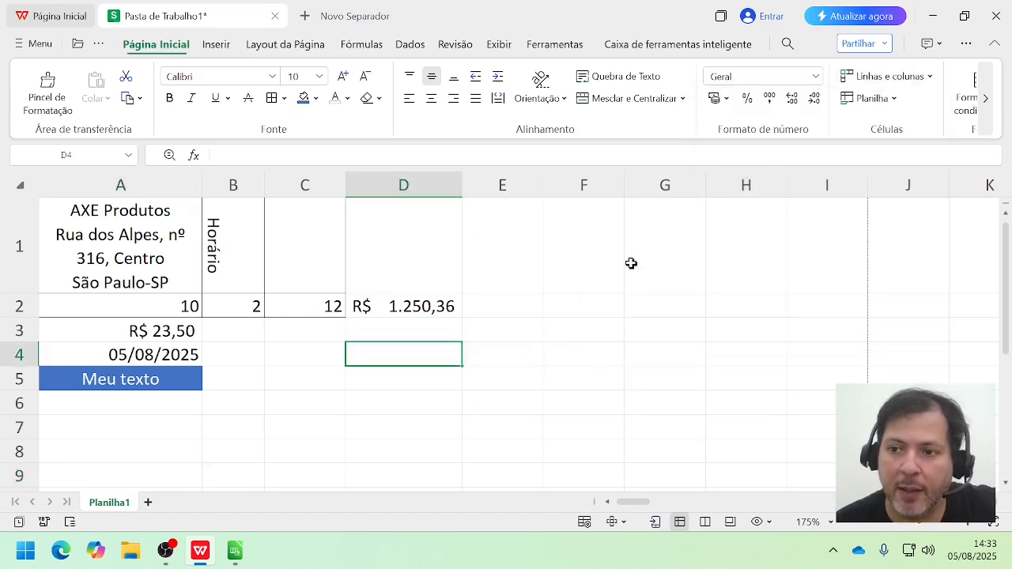
Step: Insert one row above row 4, the row containing the date
left_click(900, 77)
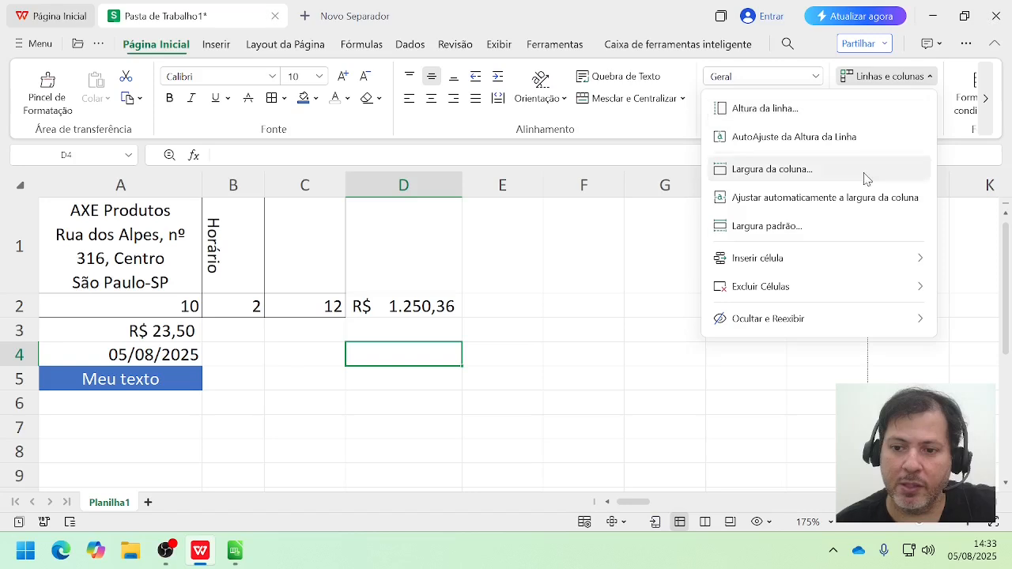
mouse_move(824, 267)
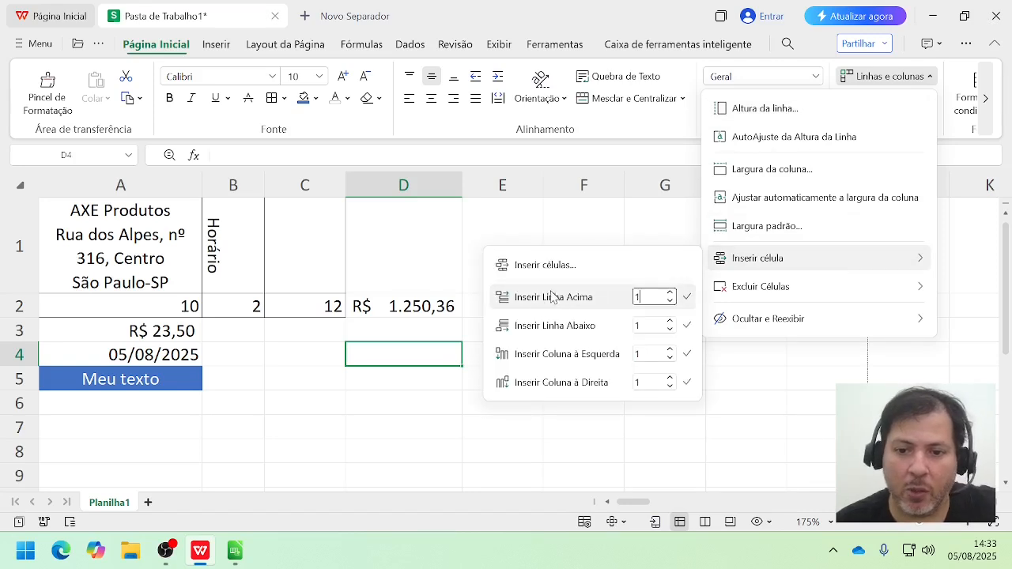
left_click(687, 297)
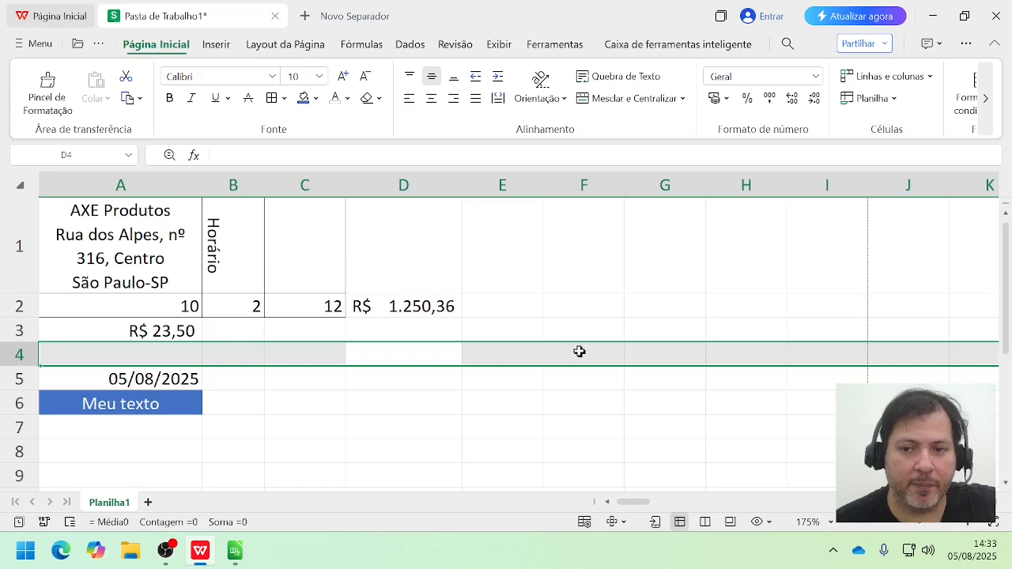
Step: Delete the entire row 3 from cell D3, using the Linha inteira option for deleting cells
left_click(901, 81)
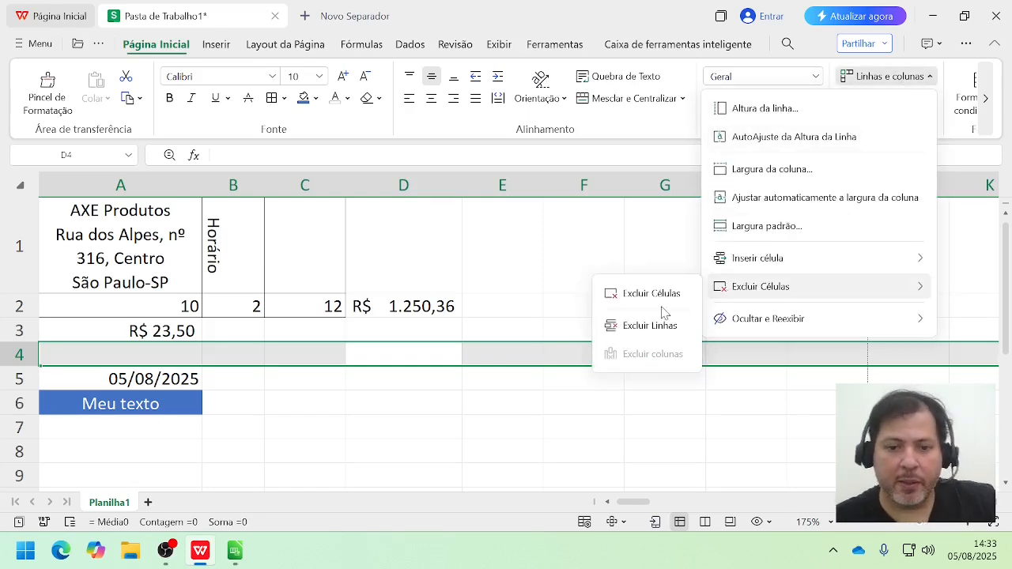
left_click(449, 340)
left_click(446, 340)
left_click(908, 78)
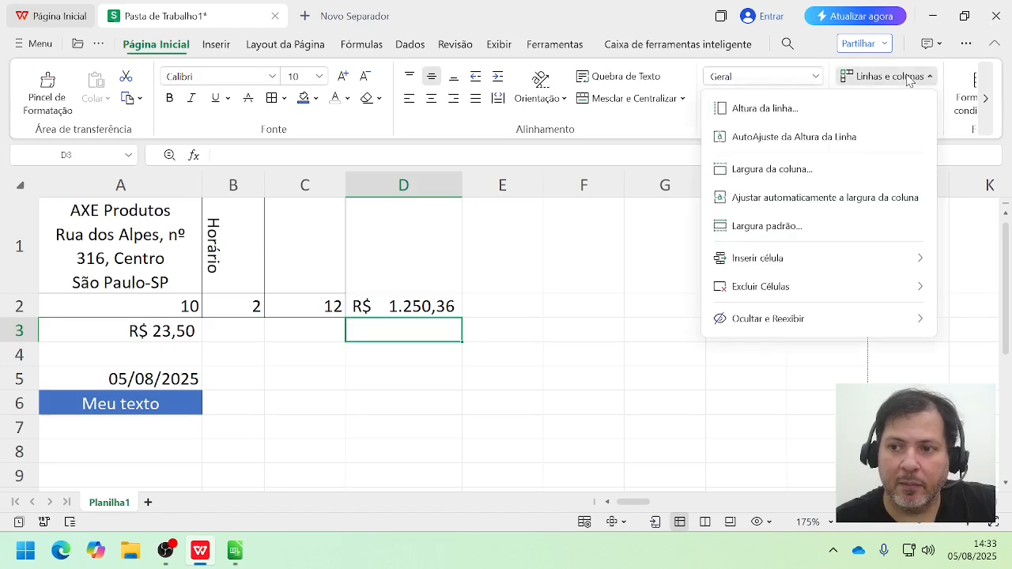
mouse_move(783, 286)
left_click(658, 299)
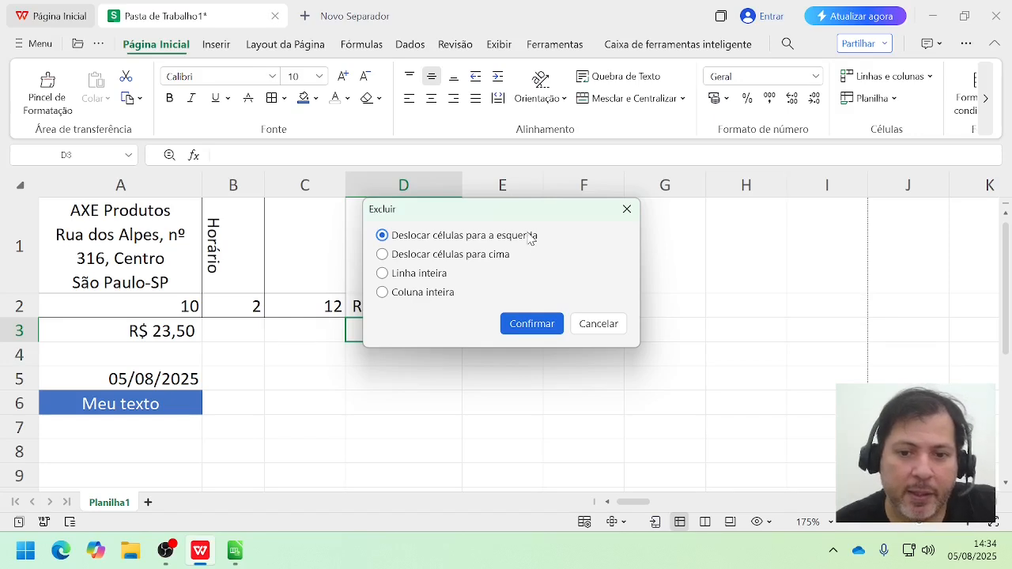
left_click(419, 276)
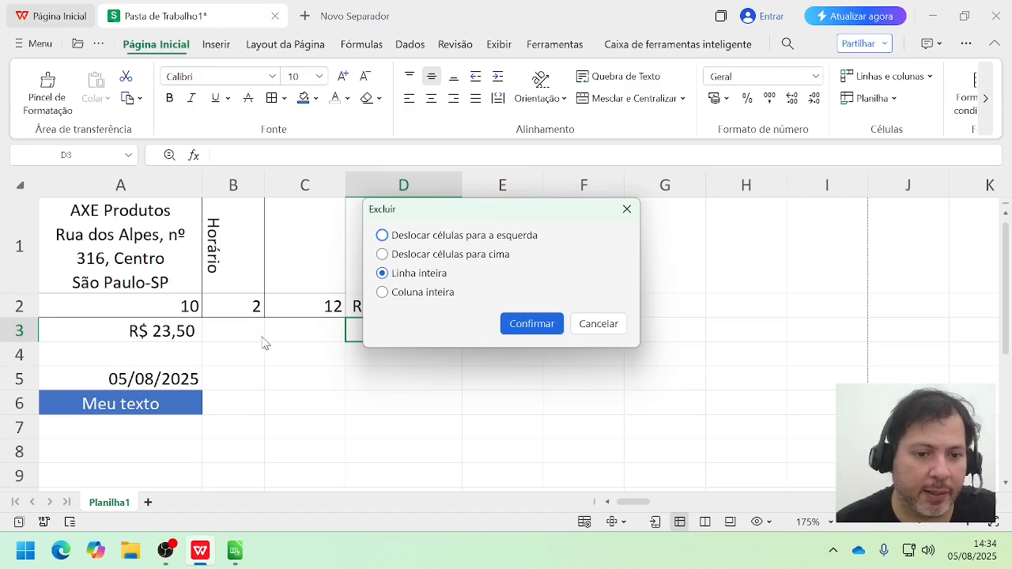
left_click(529, 325)
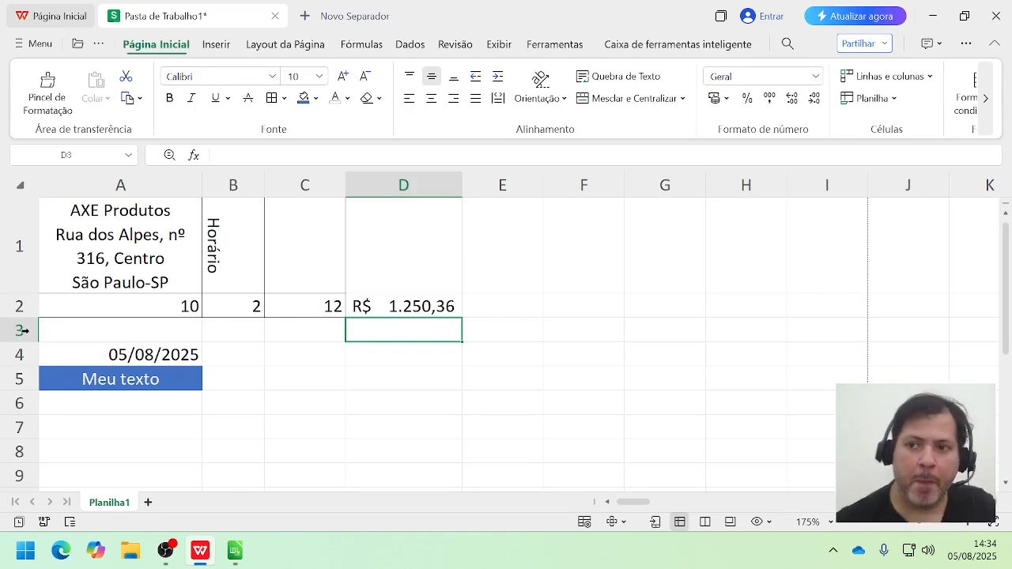
Step: Rename the sheet Planilha1 as Formatação
left_click(896, 104)
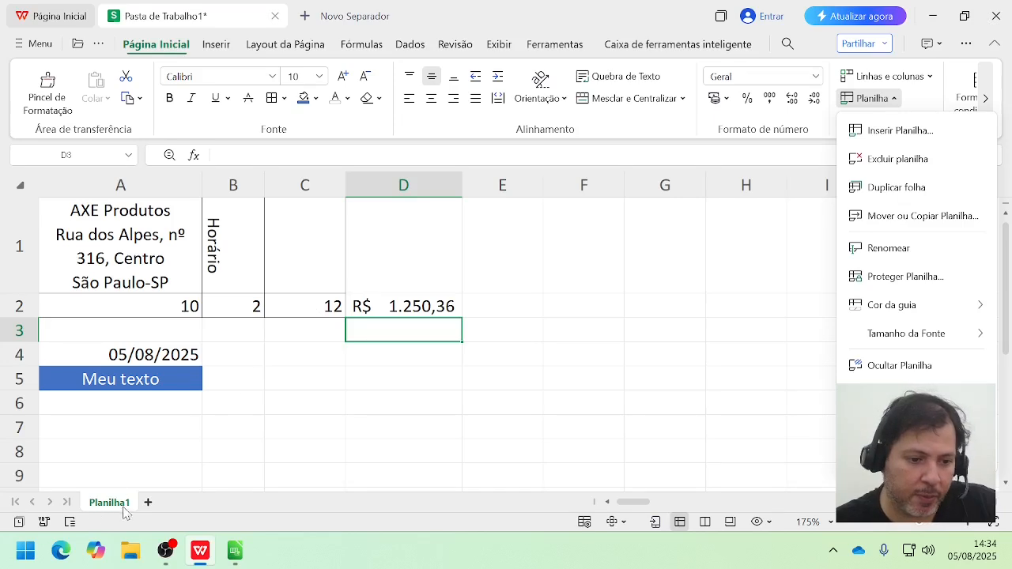
left_click(905, 248)
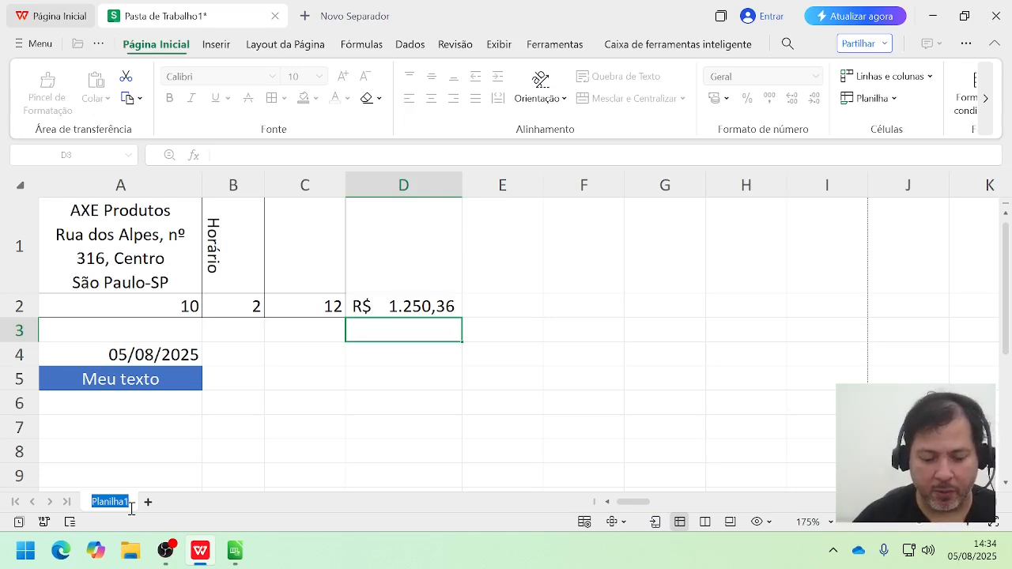
type("FOrma")
key("BackSpace")
key("BackSpace")
key("BackSpace")
key("BackSpace")
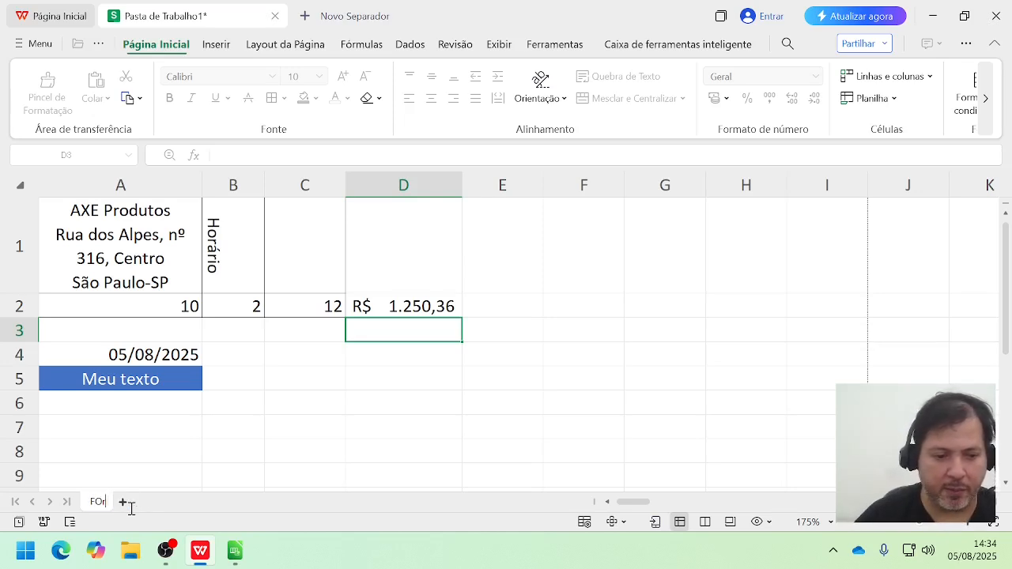
type("orma")
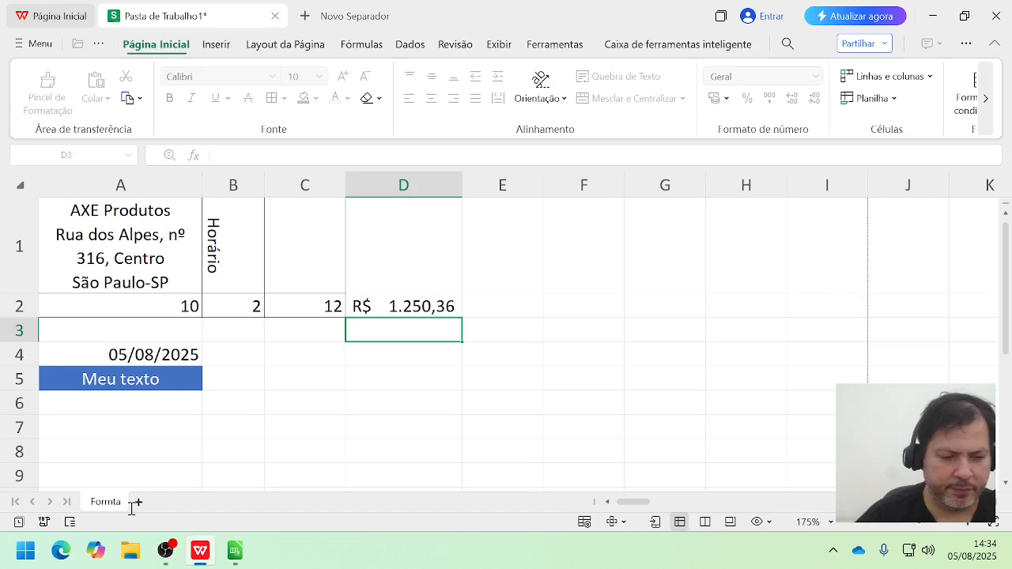
type("tação")
key("Return")
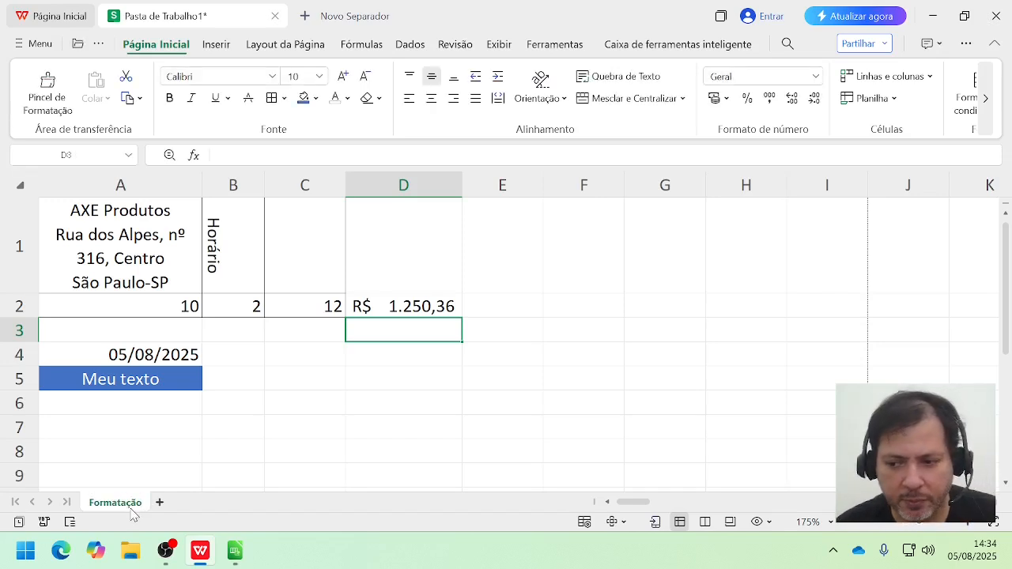
Step: With empty cell H1 selected, view the fill options, try the sort command and dismiss its message
left_click(765, 283)
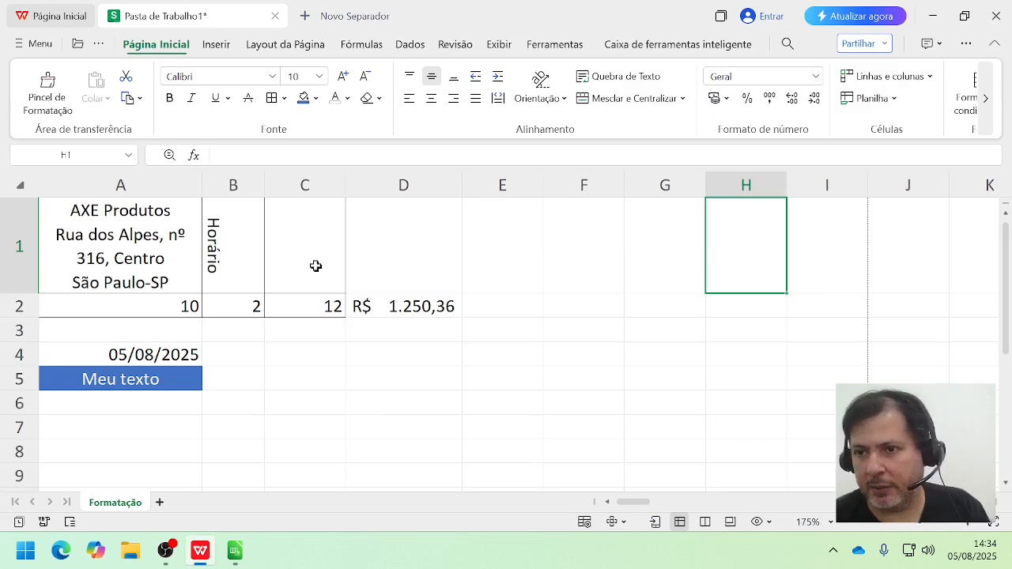
left_click(986, 98)
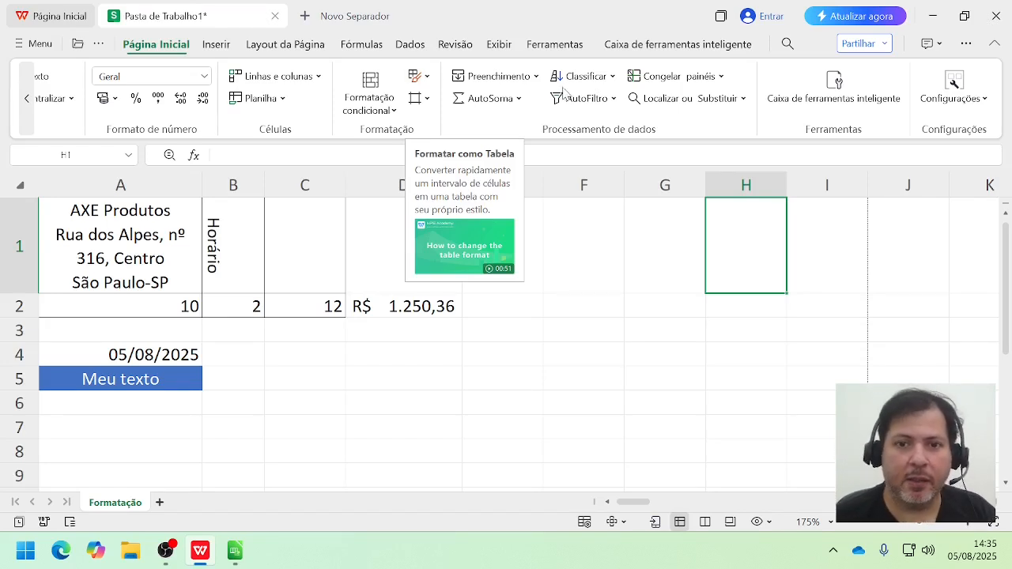
left_click(532, 79)
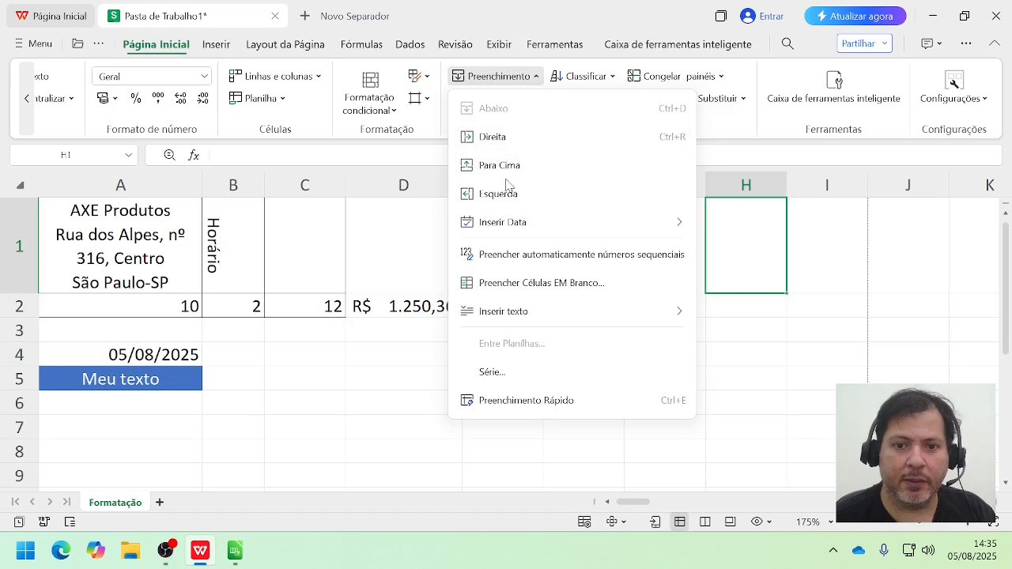
left_click(606, 78)
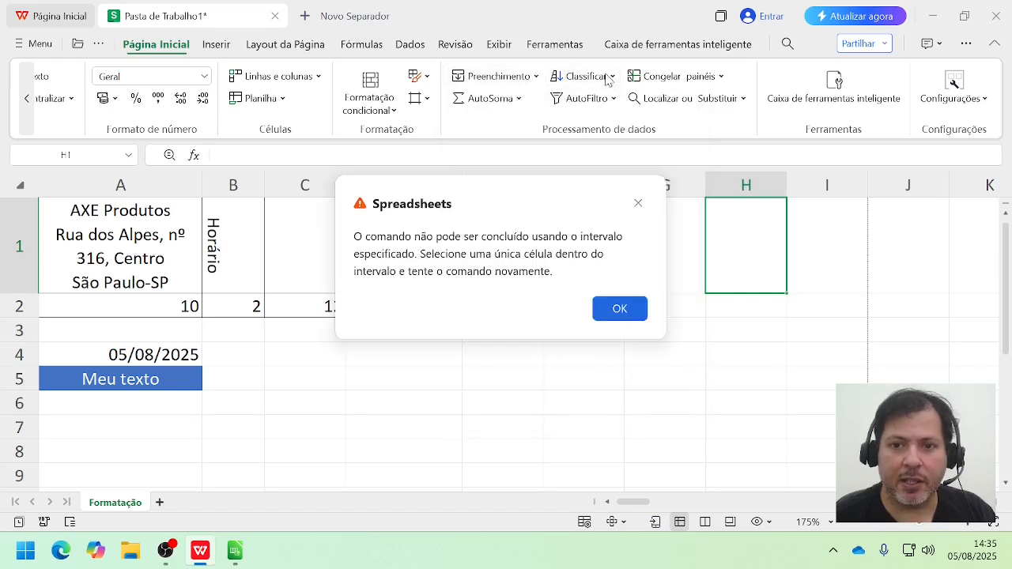
left_click(620, 309)
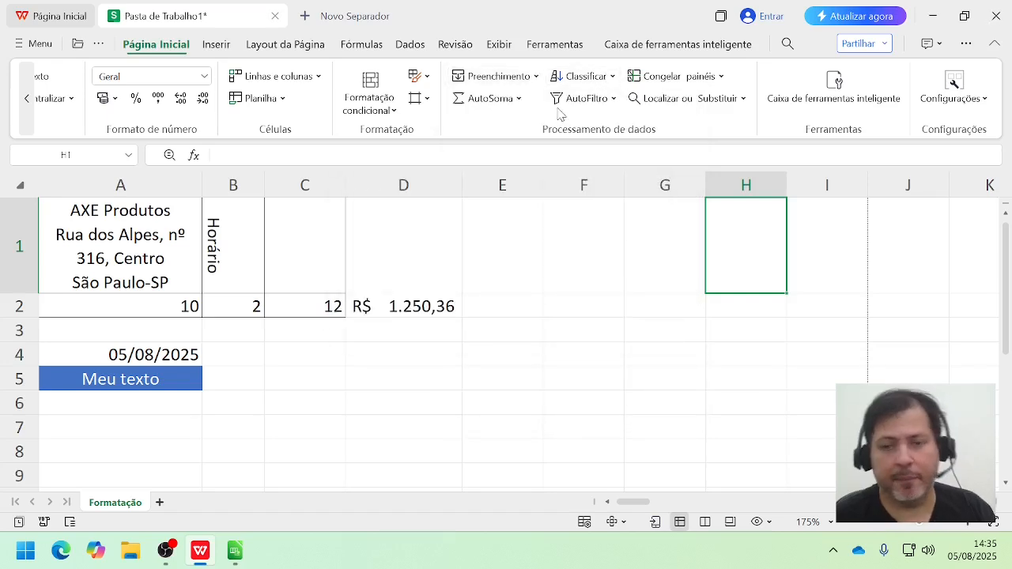